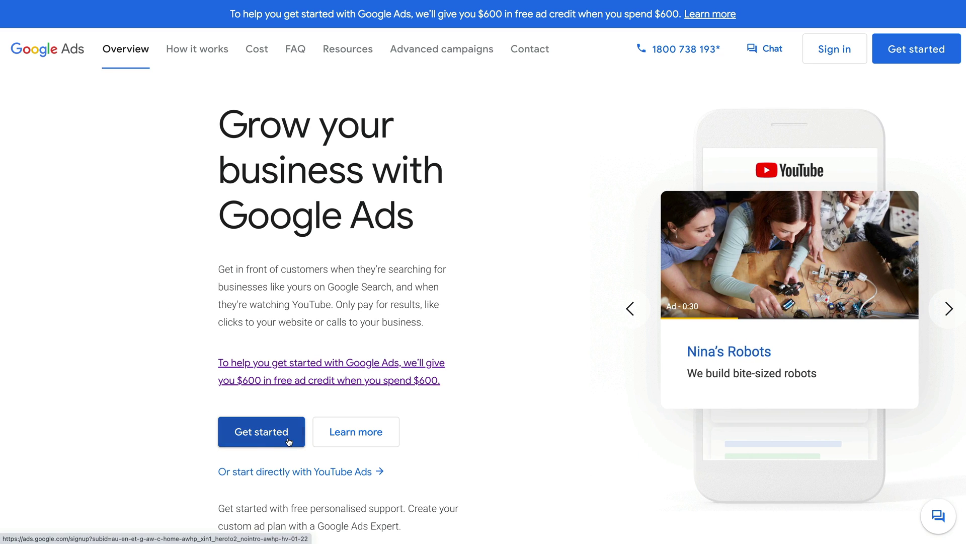
Start a new Google Ads account and enter Loves Data as the business name.
{"action": "left_click", "coordinate": [288, 440]}
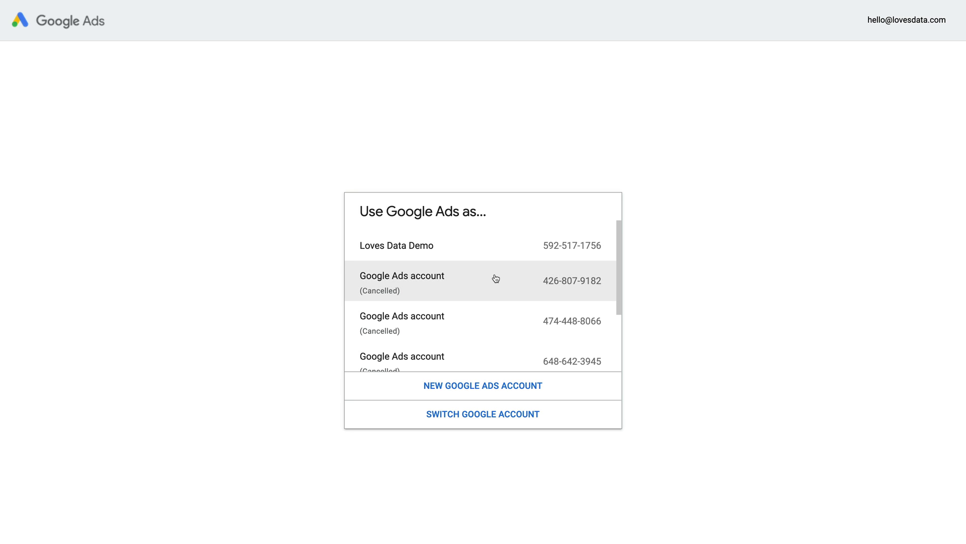
{"action": "left_click", "coordinate": [455, 393]}
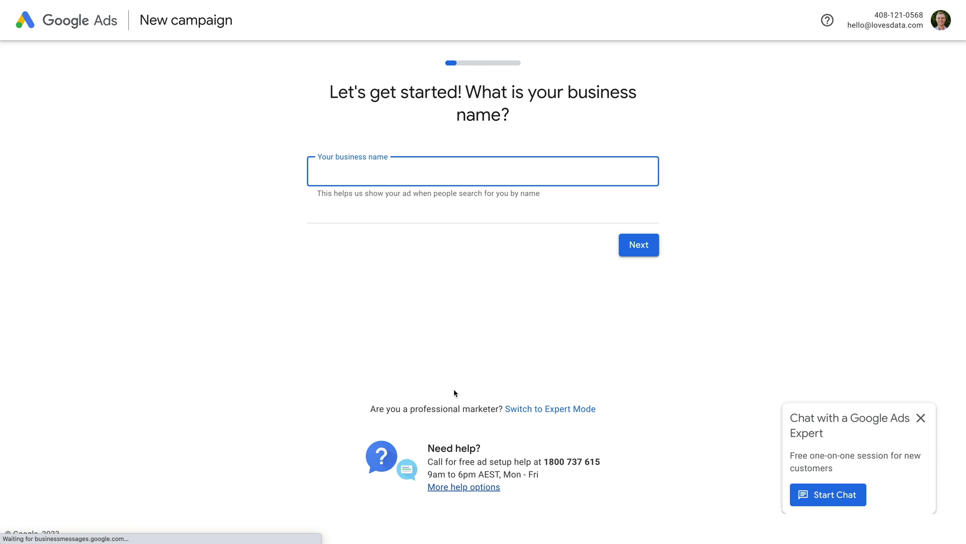
{"action": "left_click", "coordinate": [410, 171]}
{"action": "type", "text": "Loves Data"}
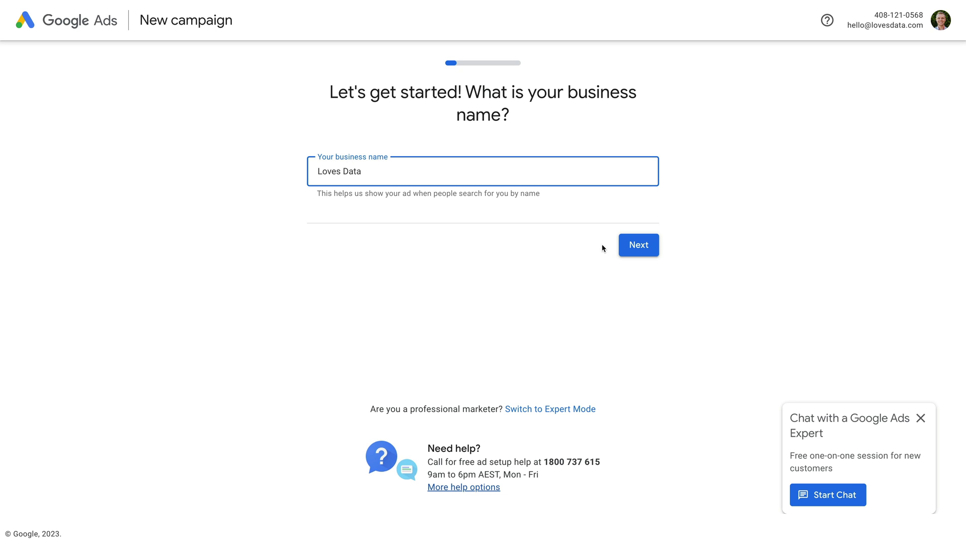
{"action": "left_click", "coordinate": [633, 246]}
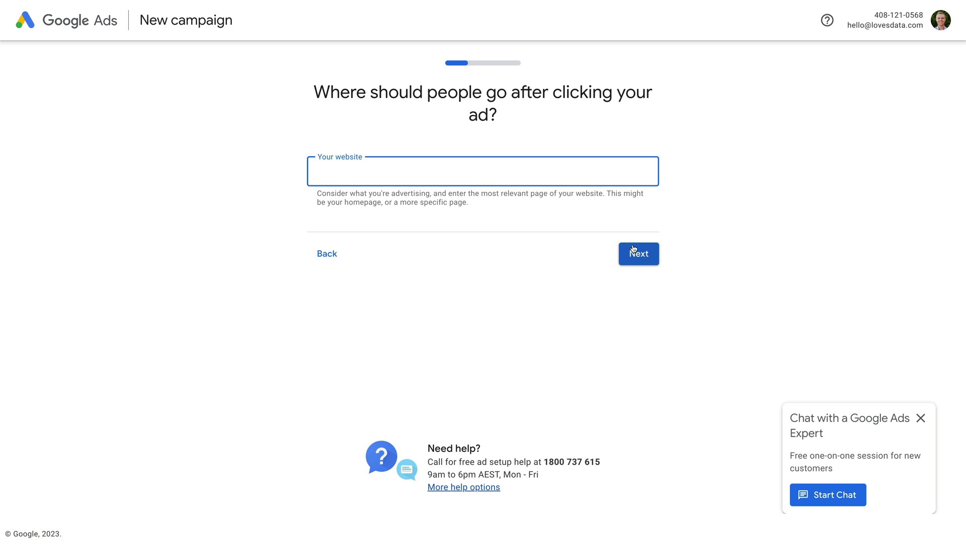
{"action": "type", "text": "www.lovesdata.com"}
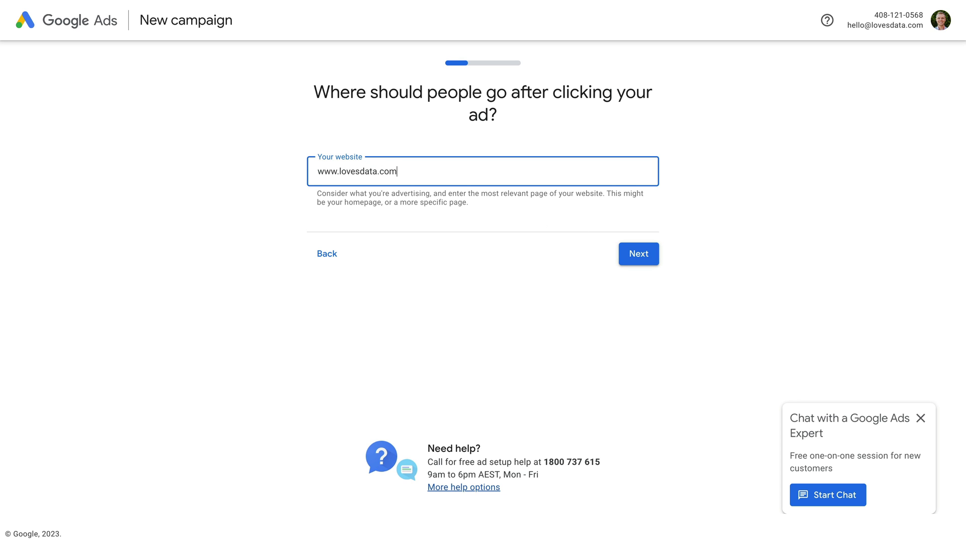
{"action": "left_click", "coordinate": [633, 253]}
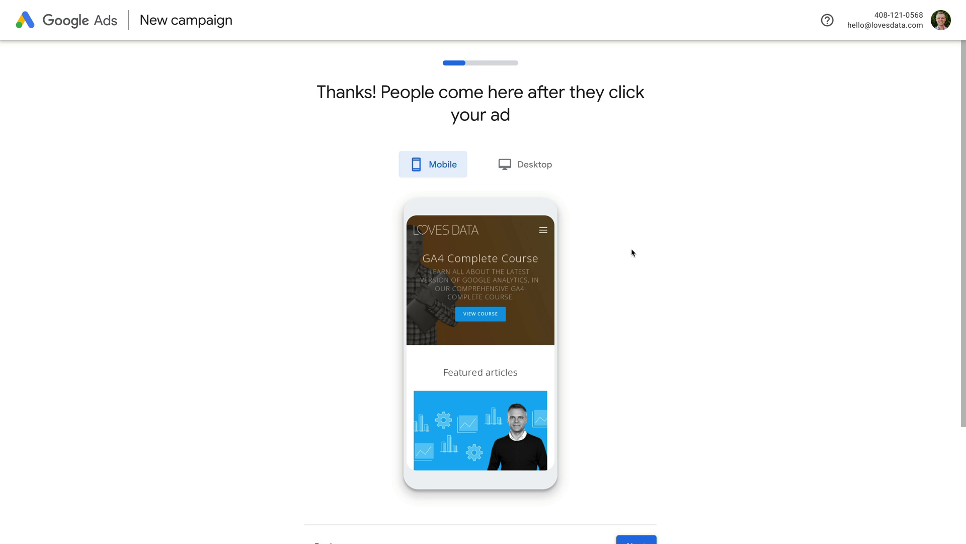
{"action": "scroll", "coordinate": [631, 249], "scroll_direction": "down", "scroll_amount": 3}
{"action": "left_click", "coordinate": [628, 393]}
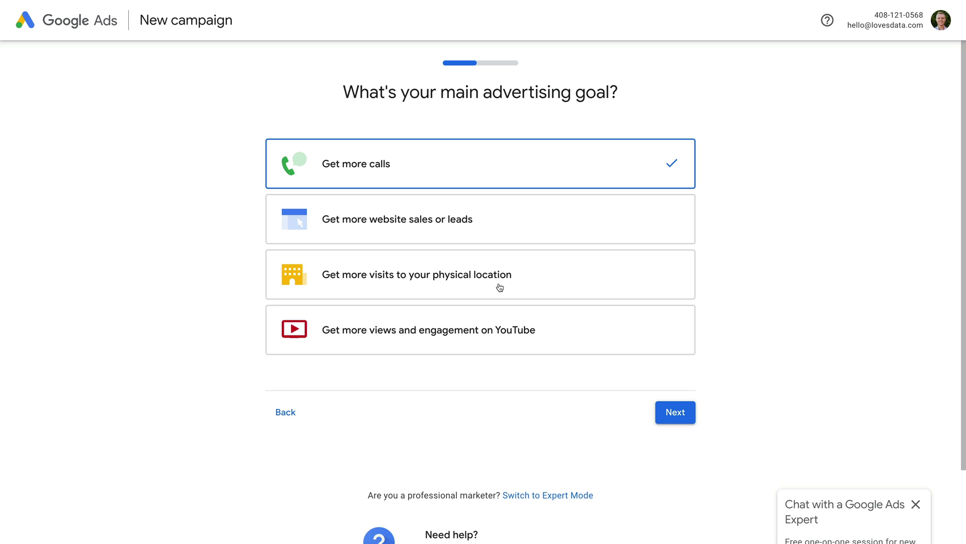
Switch the campaign setup to Expert Mode and accept the prefilled business details without adding optional info, apps or accounts.
{"action": "scroll", "coordinate": [515, 308], "scroll_direction": "down", "scroll_amount": 2}
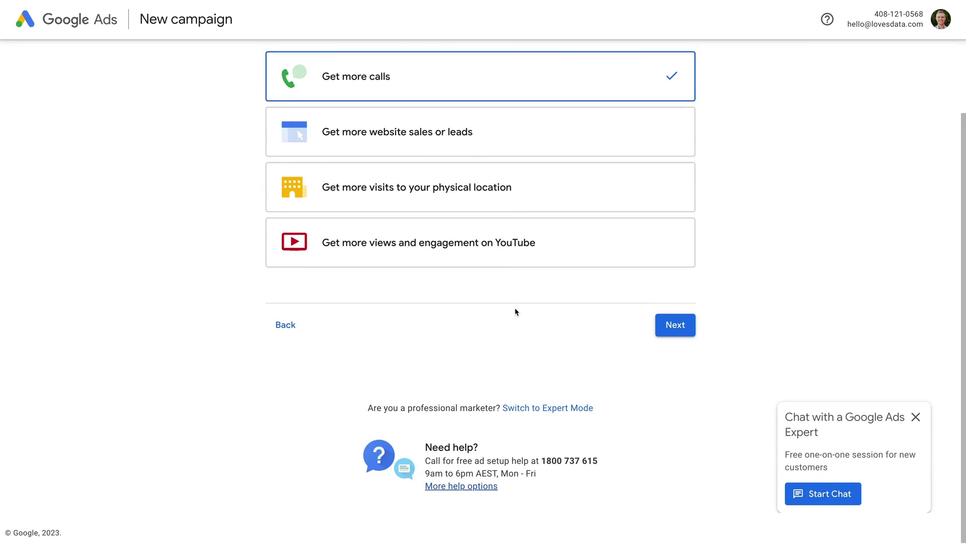
{"action": "left_click", "coordinate": [545, 413]}
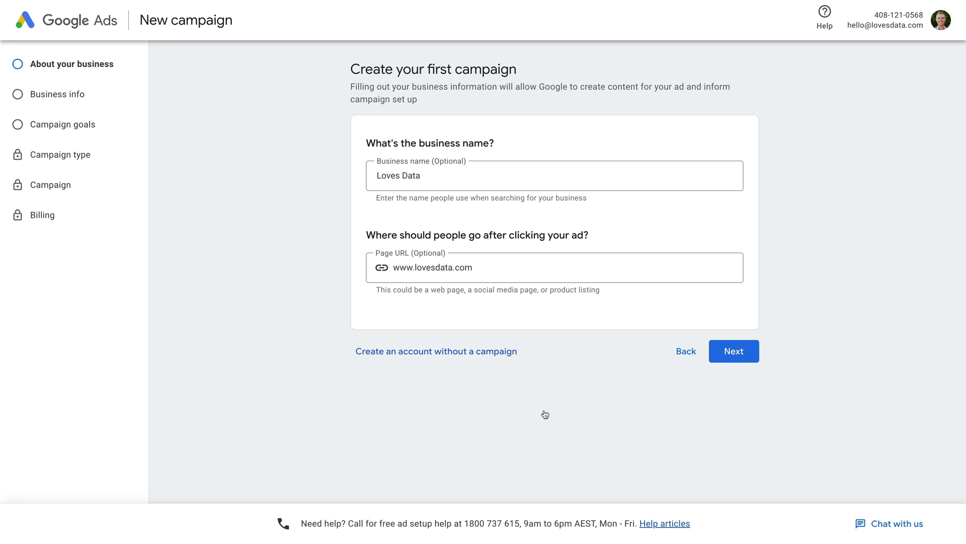
{"action": "left_click", "coordinate": [736, 352]}
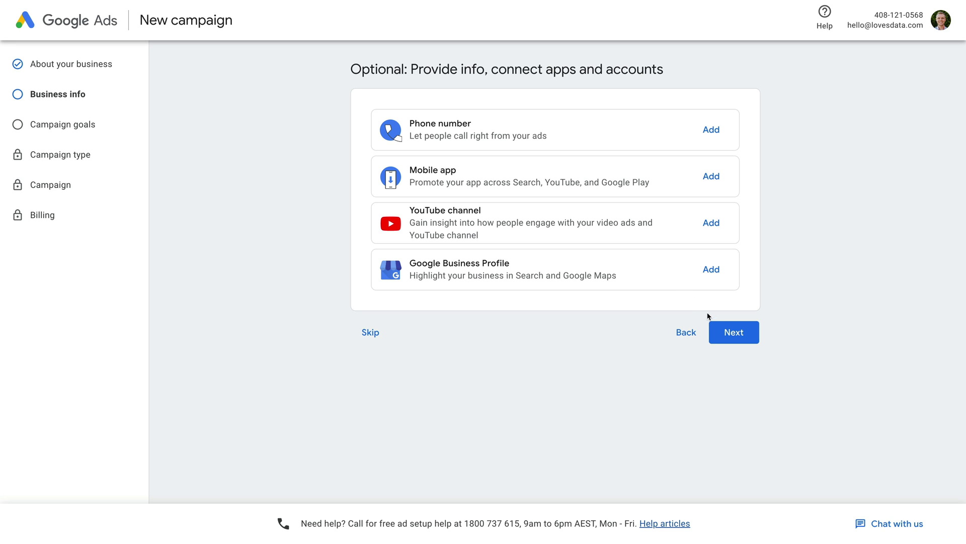
{"action": "left_click", "coordinate": [723, 330]}
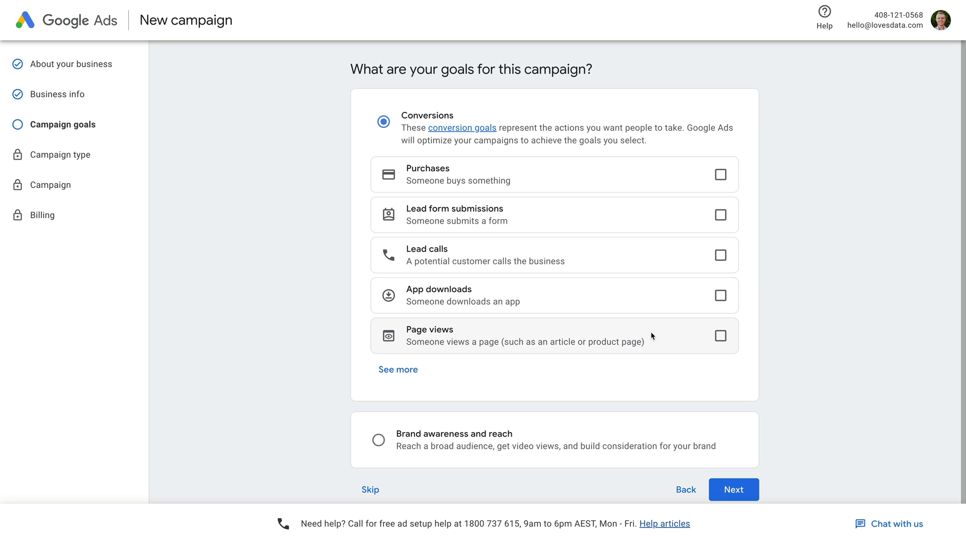
Skip choosing campaign goals and continue with the recommended Search campaign type.
{"action": "scroll", "coordinate": [652, 332], "scroll_direction": "down", "scroll_amount": 1}
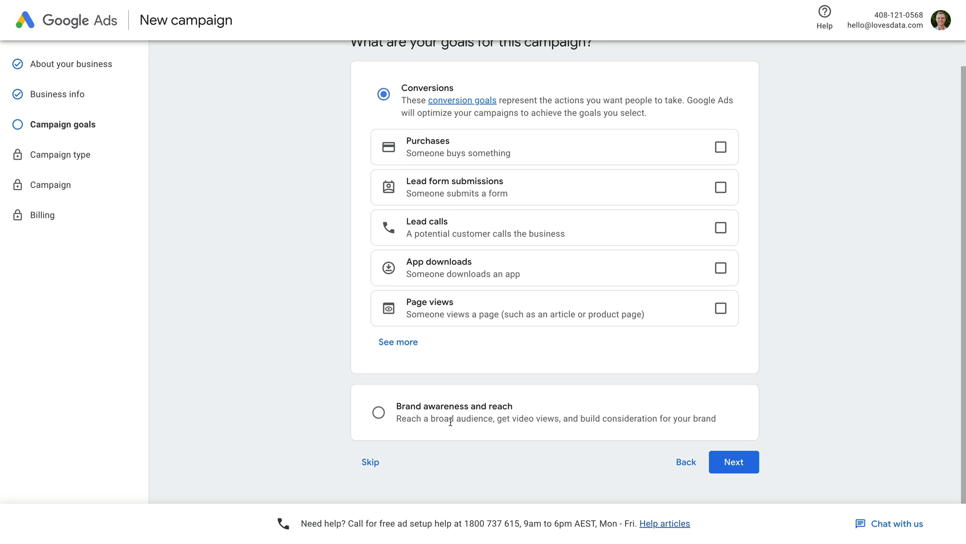
{"action": "left_click", "coordinate": [372, 463]}
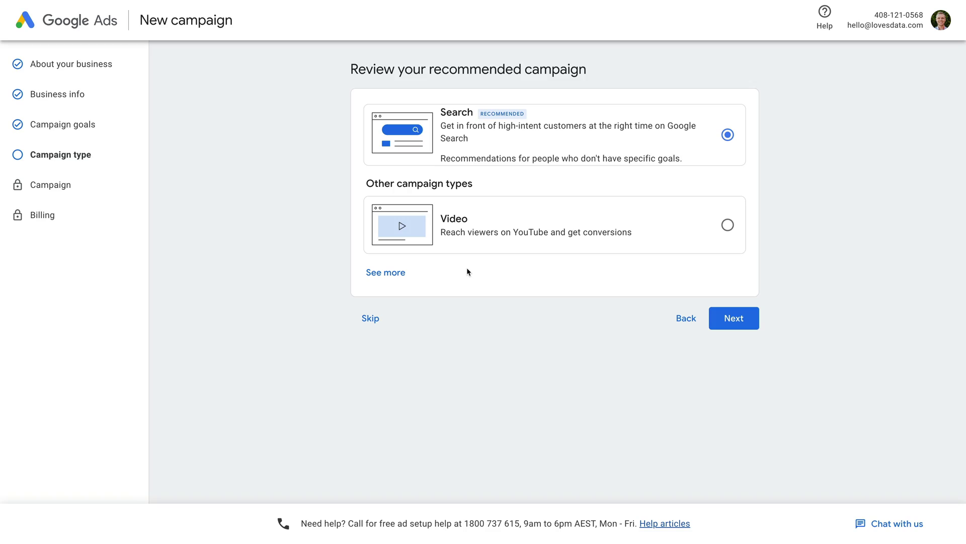
{"action": "left_click", "coordinate": [722, 317]}
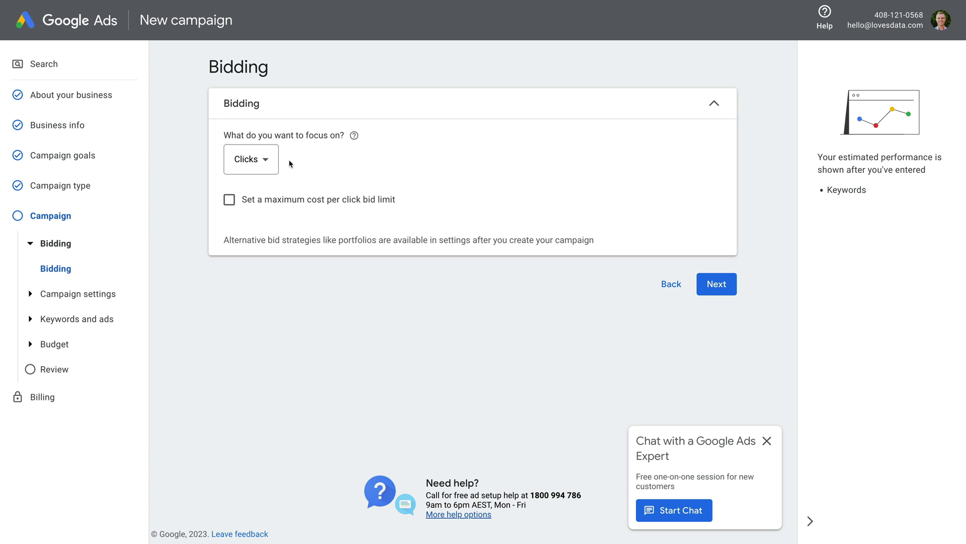
Keep Clicks as the bidding focus and set a maximum cost per click bid limit of A$2.
{"action": "left_click", "coordinate": [267, 162]}
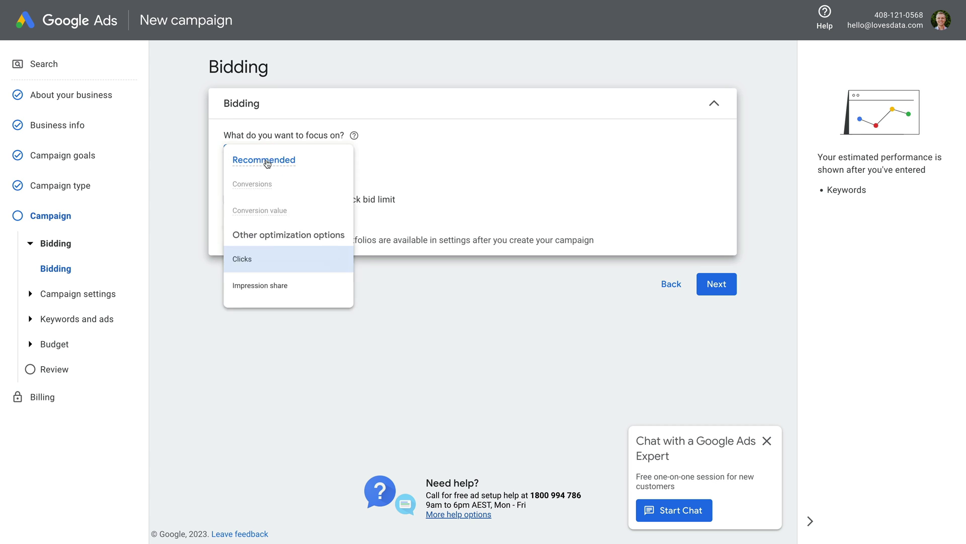
{"action": "mouse_move", "coordinate": [269, 163]}
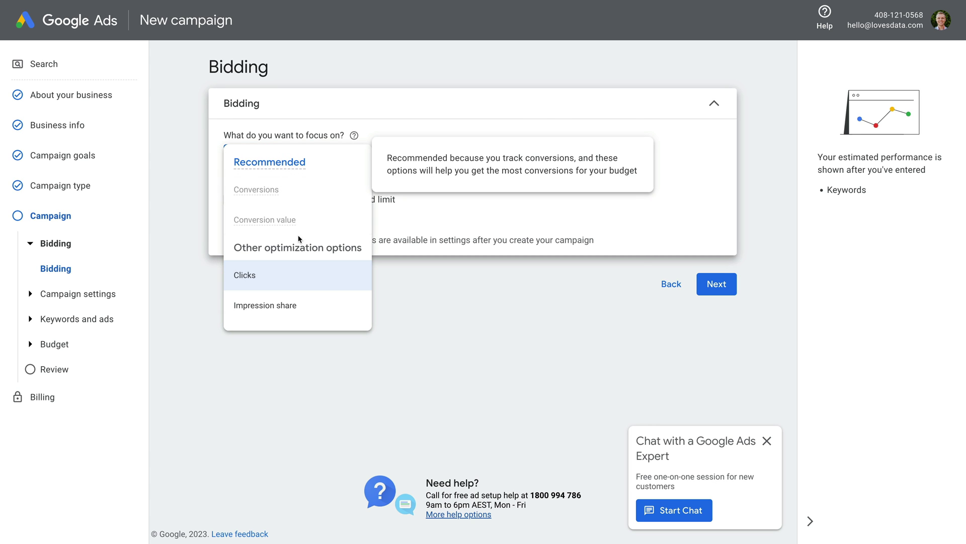
{"action": "mouse_move", "coordinate": [336, 310]}
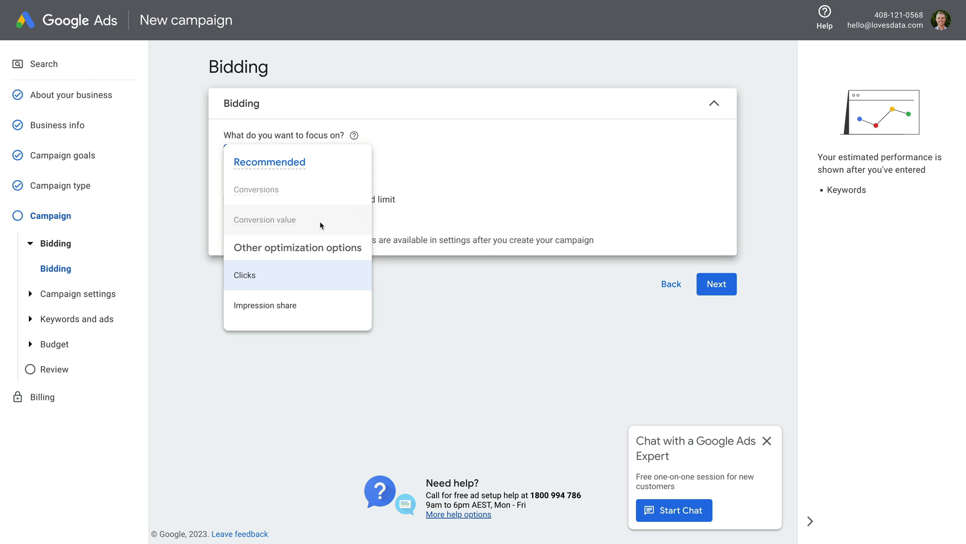
{"action": "mouse_move", "coordinate": [321, 225]}
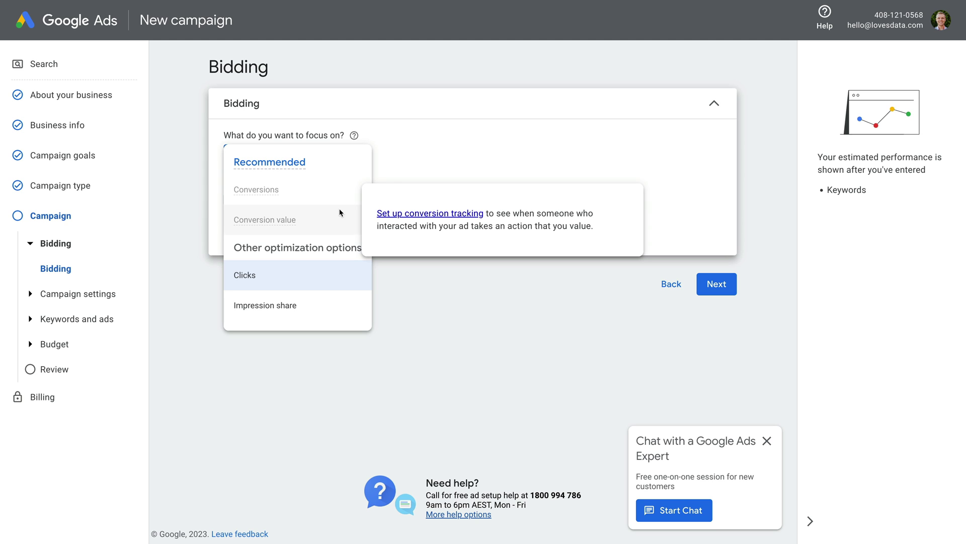
{"action": "left_click", "coordinate": [401, 166]}
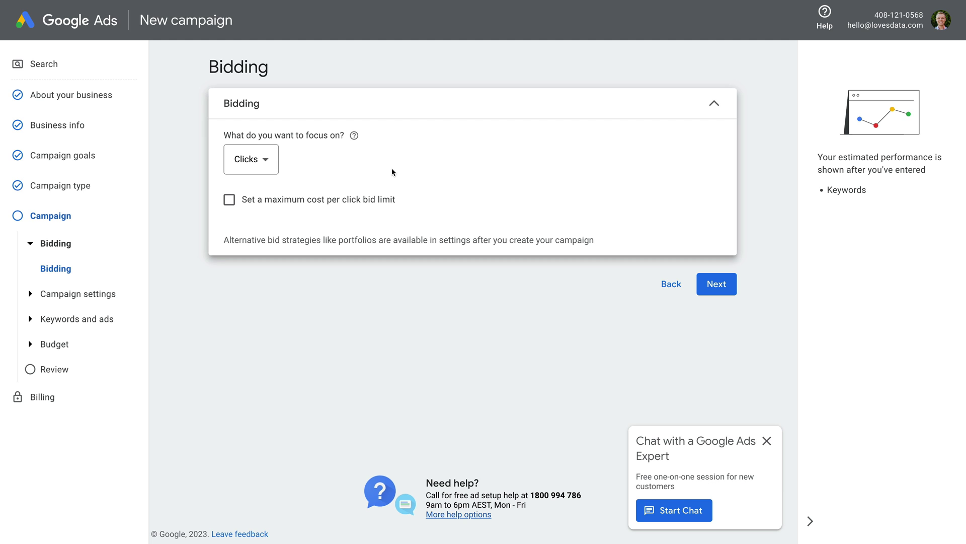
{"action": "left_click", "coordinate": [230, 200]}
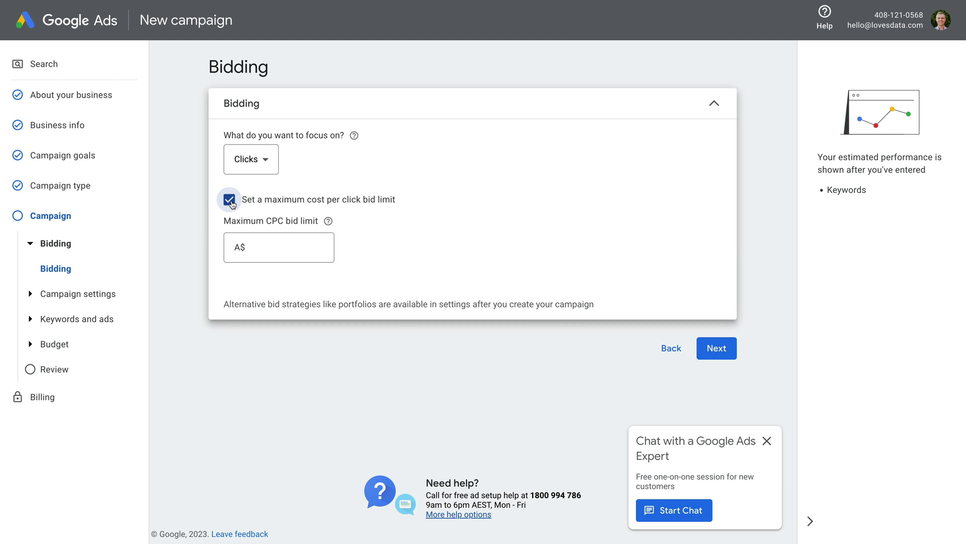
{"action": "left_click", "coordinate": [280, 246]}
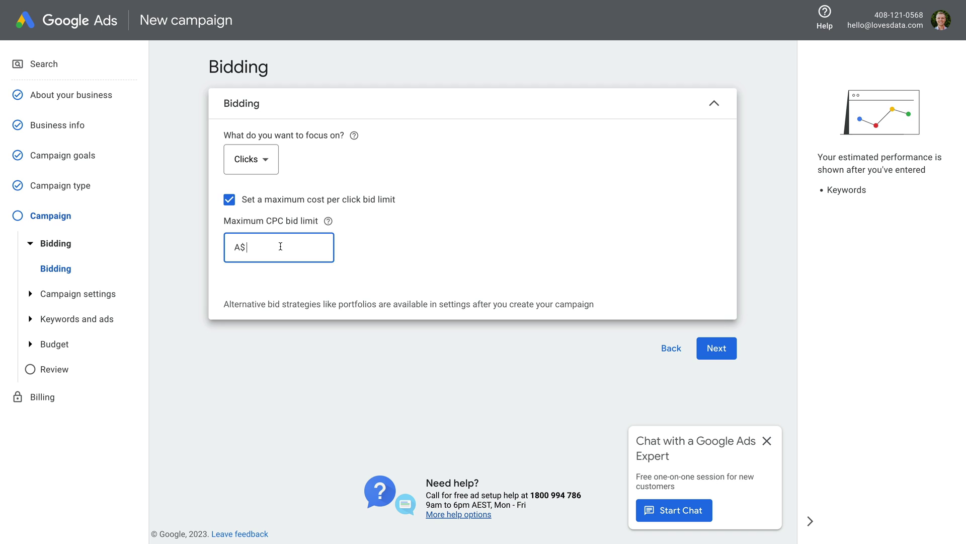
{"action": "type", "text": "2"}
{"action": "left_click", "coordinate": [372, 249]}
{"action": "left_click", "coordinate": [720, 348]}
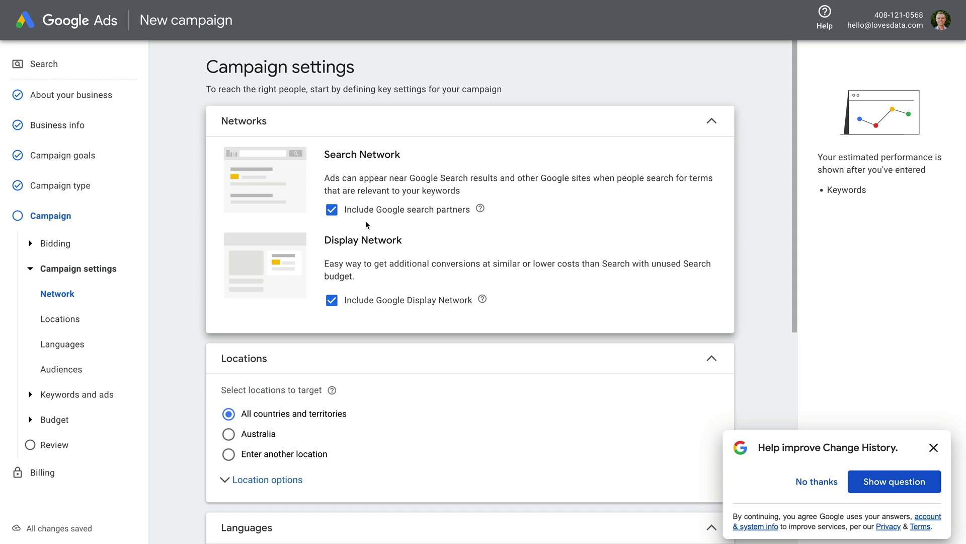
Exclude Google search partners and the Google Display Network from the campaign's networks.
{"action": "left_click", "coordinate": [335, 212]}
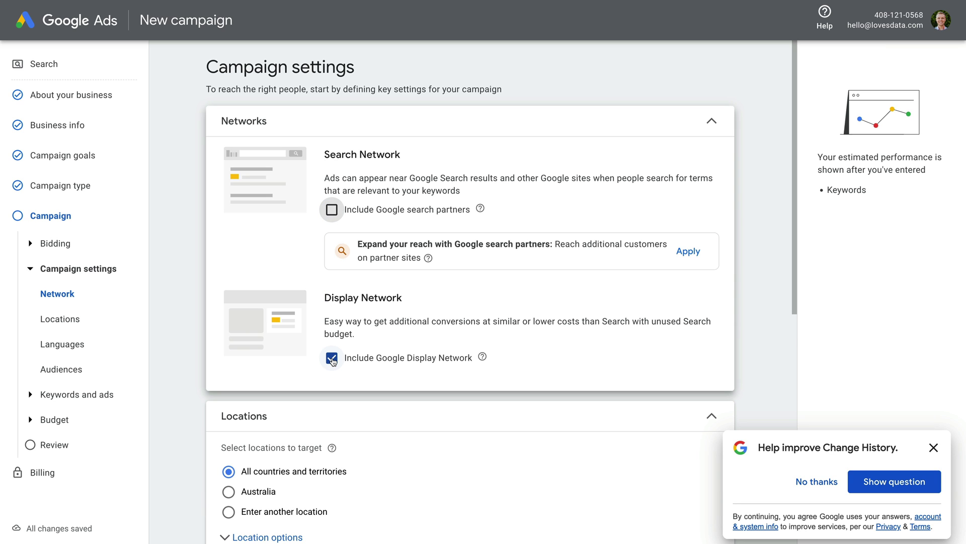
{"action": "left_click", "coordinate": [332, 359]}
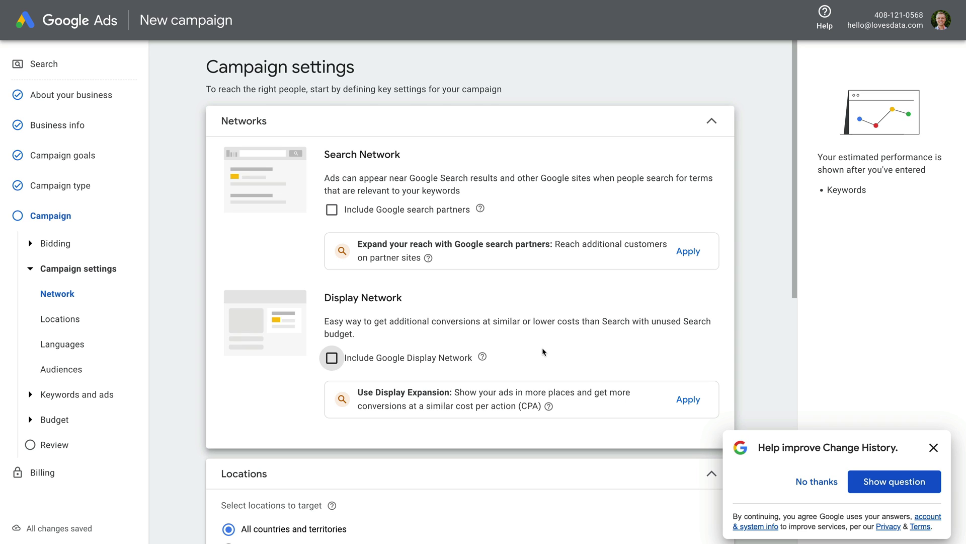
Switch location targeting to custom locations and target the city of Sydney, New South Wales, Australia.
{"action": "scroll", "coordinate": [543, 348], "scroll_direction": "down", "scroll_amount": 4}
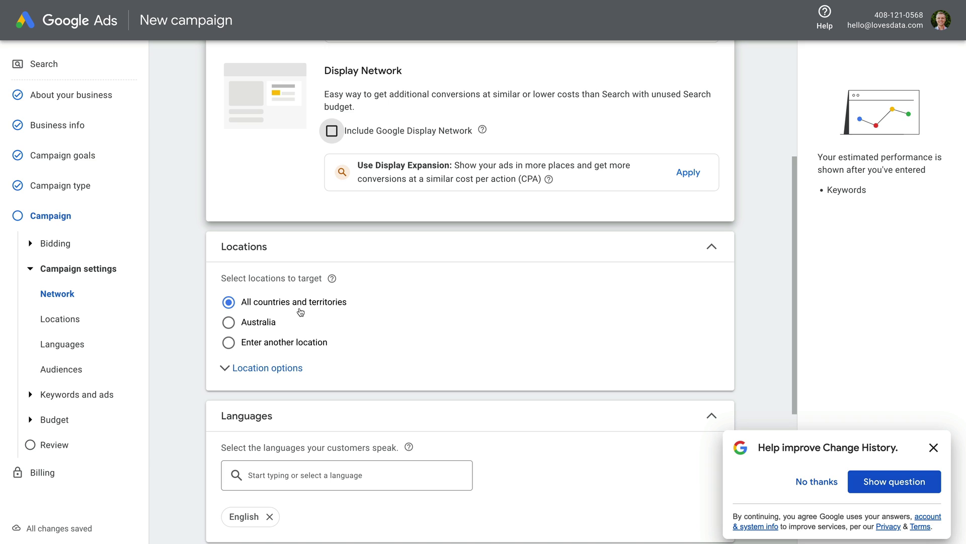
{"action": "left_click", "coordinate": [316, 343]}
{"action": "scroll", "coordinate": [473, 318], "scroll_direction": "down", "scroll_amount": 1}
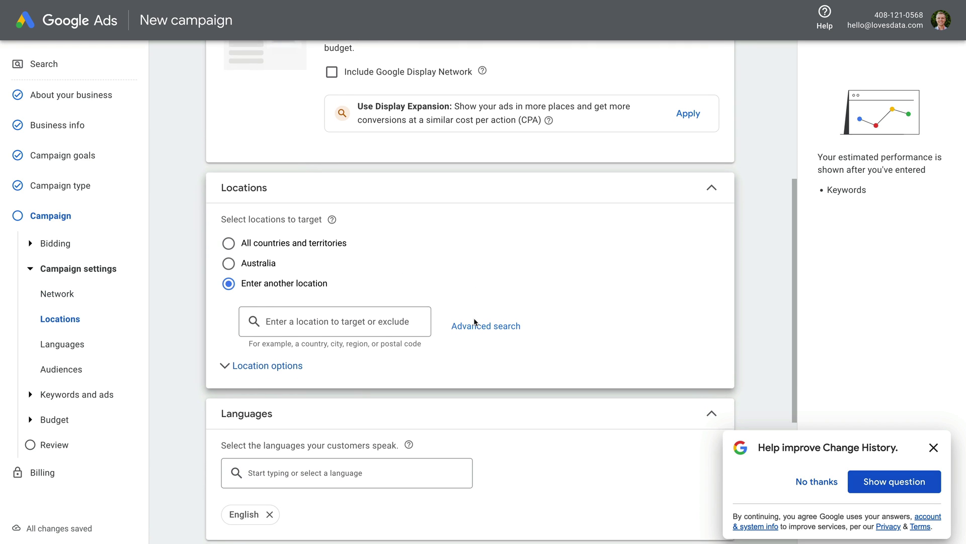
{"action": "scroll", "coordinate": [474, 321], "scroll_direction": "down", "scroll_amount": 1}
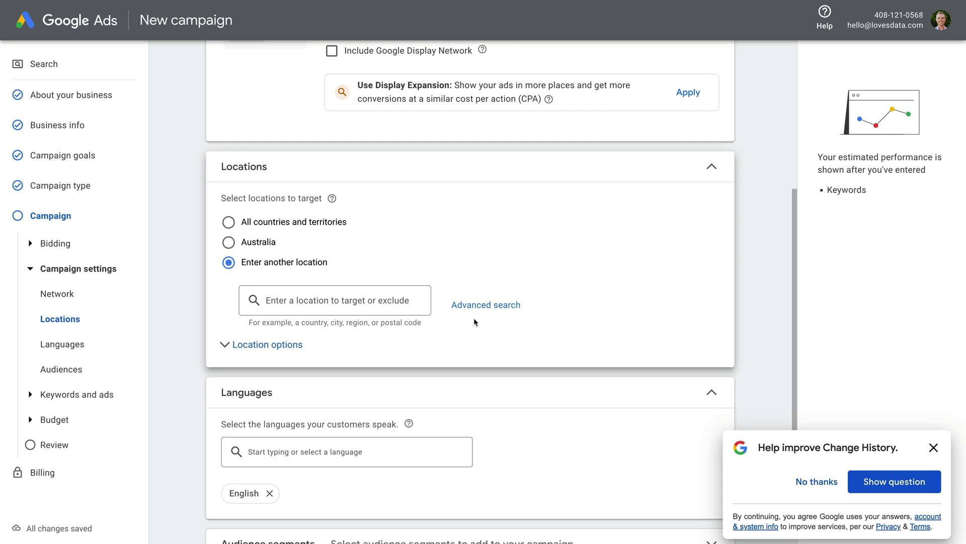
{"action": "left_click", "coordinate": [414, 304]}
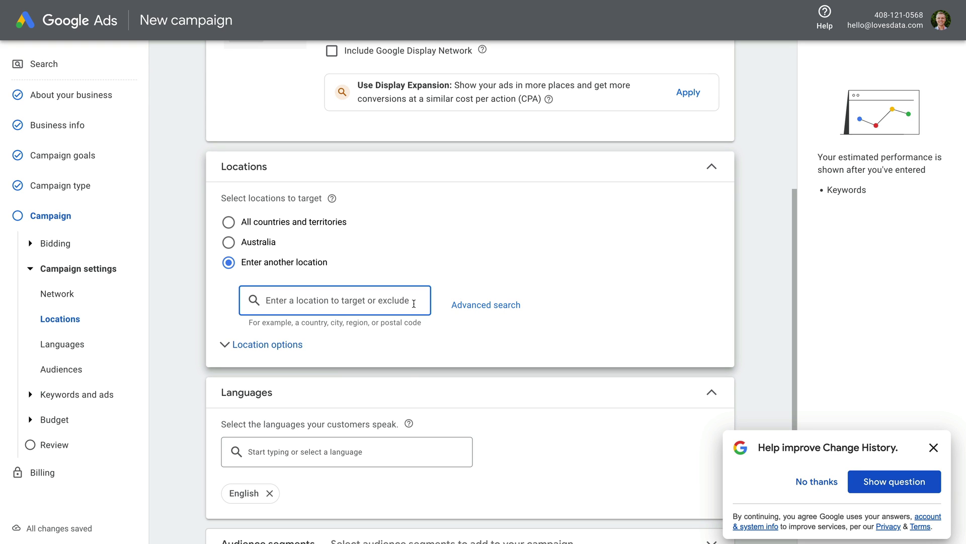
{"action": "type", "text": "Sydney"}
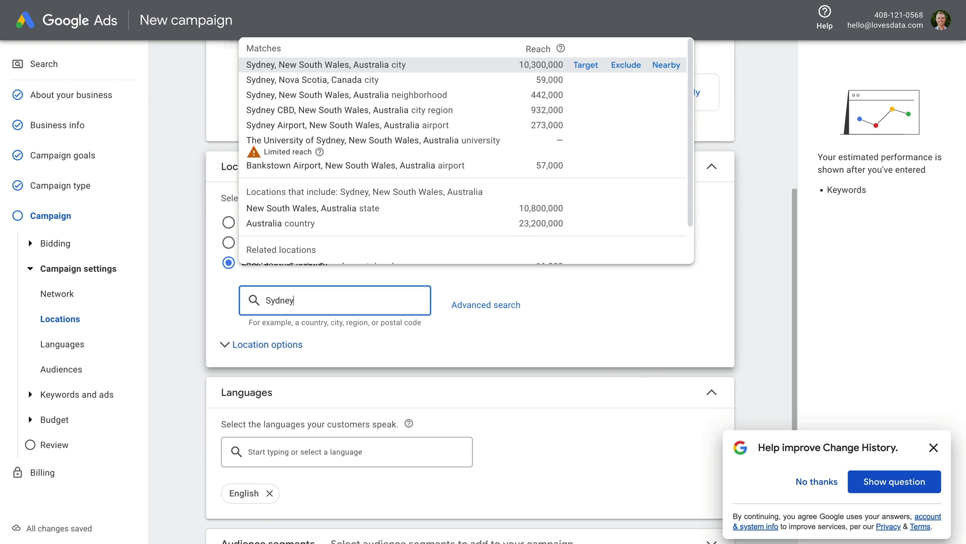
{"action": "left_click", "coordinate": [586, 65]}
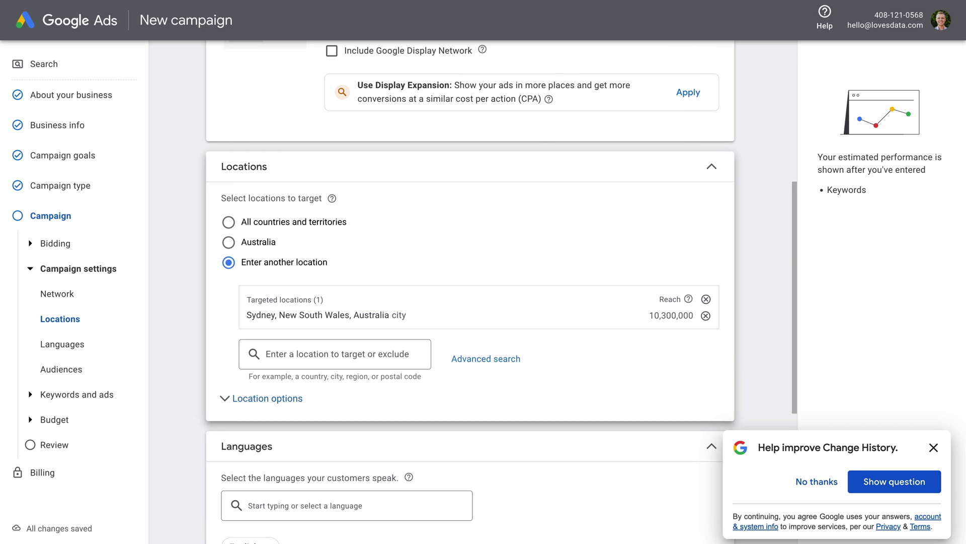
Add the city of Melbourne, Victoria, Australia as another targeted location.
{"action": "left_click", "coordinate": [375, 355]}
{"action": "type", "text": "Melbourne"}
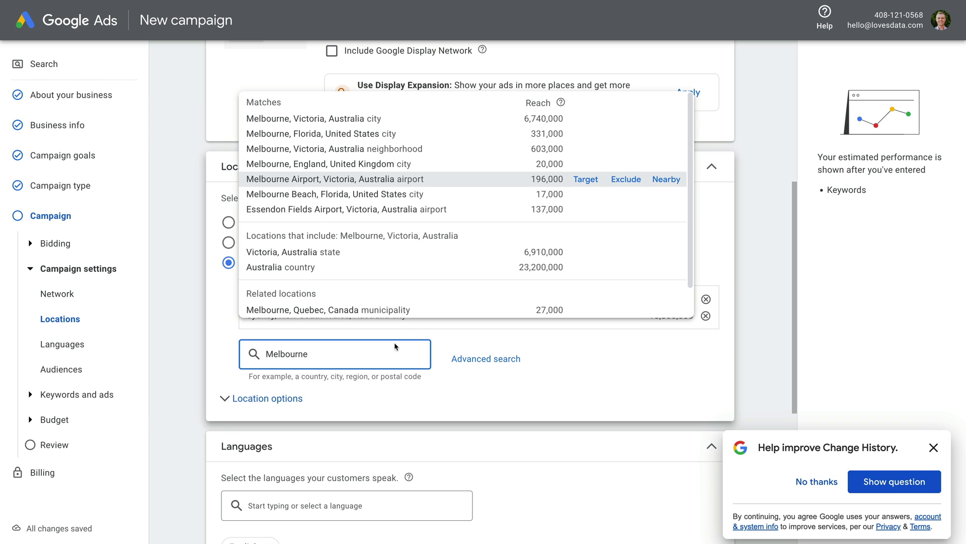
{"action": "left_click", "coordinate": [586, 120]}
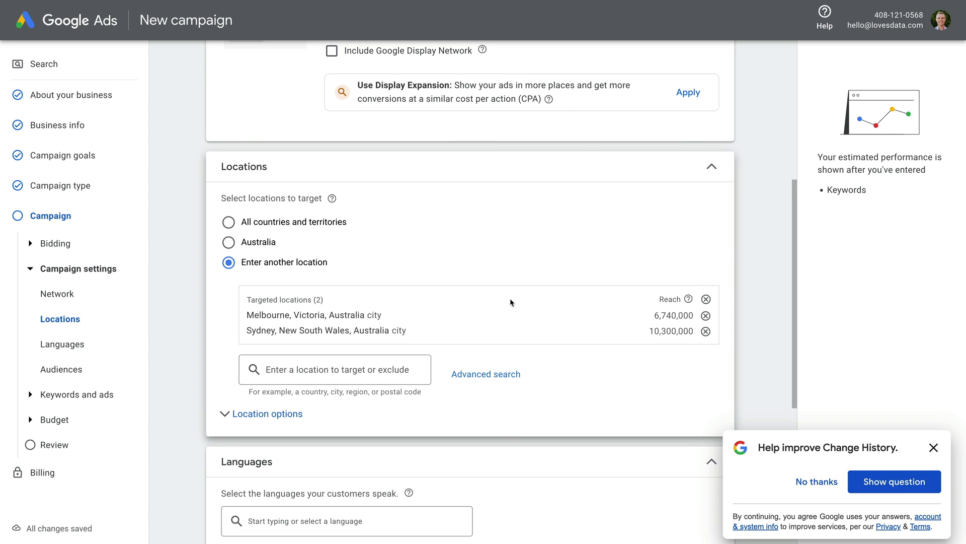
Set the location target option to Presence: People in or regularly in your targeted locations.
{"action": "scroll", "coordinate": [510, 298], "scroll_direction": "down", "scroll_amount": 1}
{"action": "left_click", "coordinate": [302, 372]}
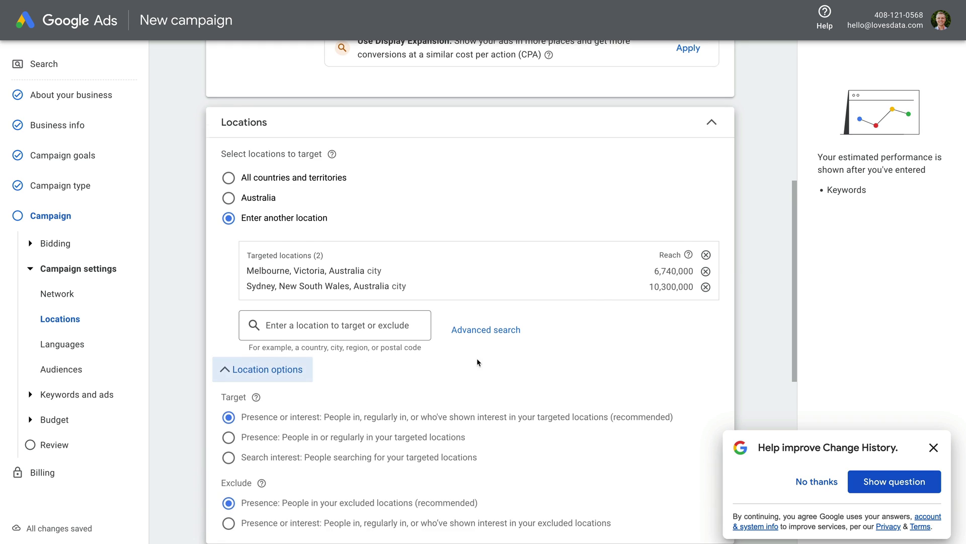
{"action": "scroll", "coordinate": [476, 358], "scroll_direction": "down", "scroll_amount": 2}
{"action": "scroll", "coordinate": [477, 360], "scroll_direction": "down", "scroll_amount": 1}
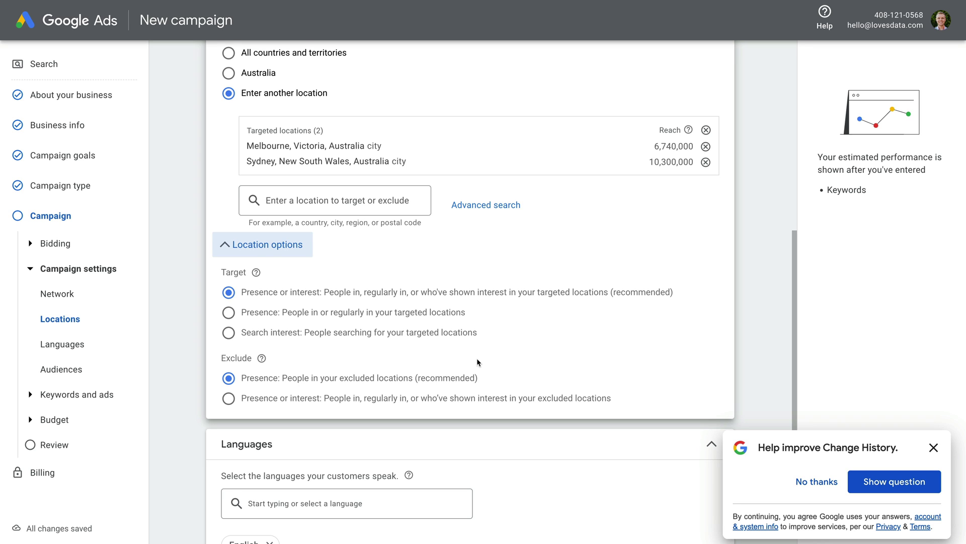
{"action": "left_click", "coordinate": [364, 315]}
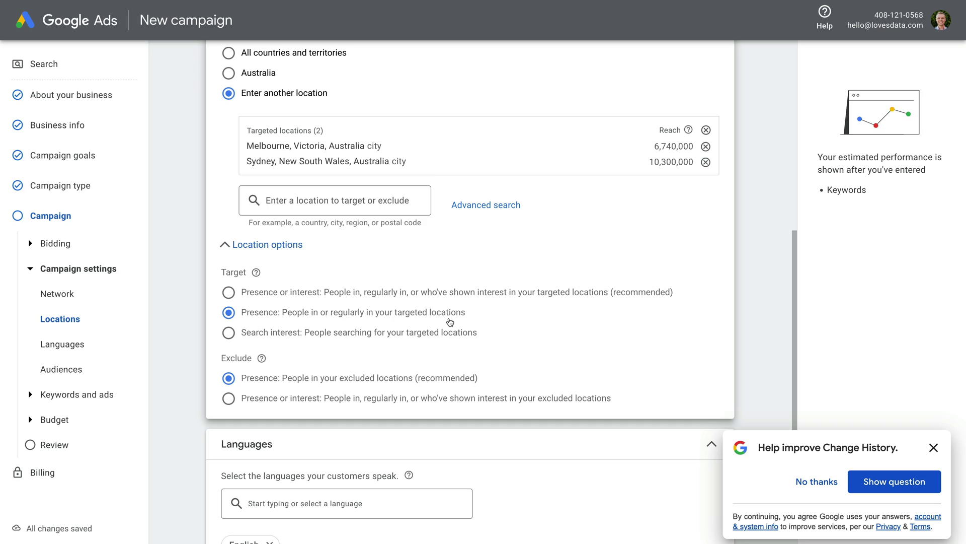
Check the campaign's language setting, then expand Audience segments and browse the available segment categories.
{"action": "scroll", "coordinate": [468, 304], "scroll_direction": "down", "scroll_amount": 3}
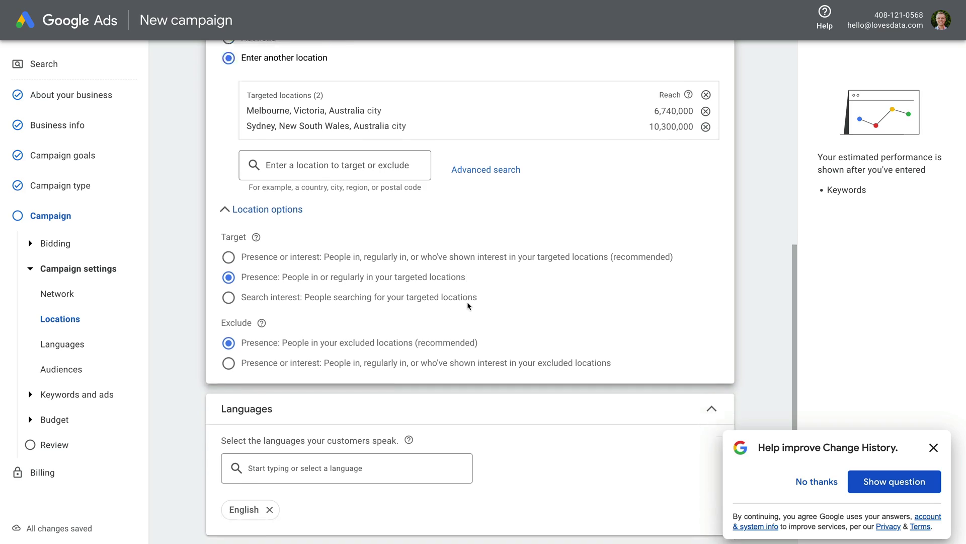
{"action": "scroll", "coordinate": [468, 306], "scroll_direction": "down", "scroll_amount": 2}
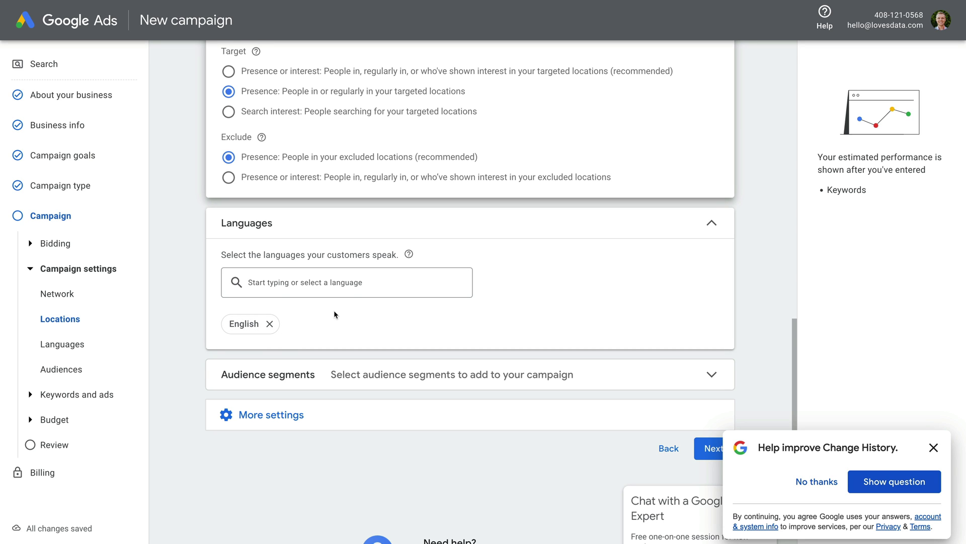
{"action": "scroll", "coordinate": [334, 310], "scroll_direction": "down", "scroll_amount": 1}
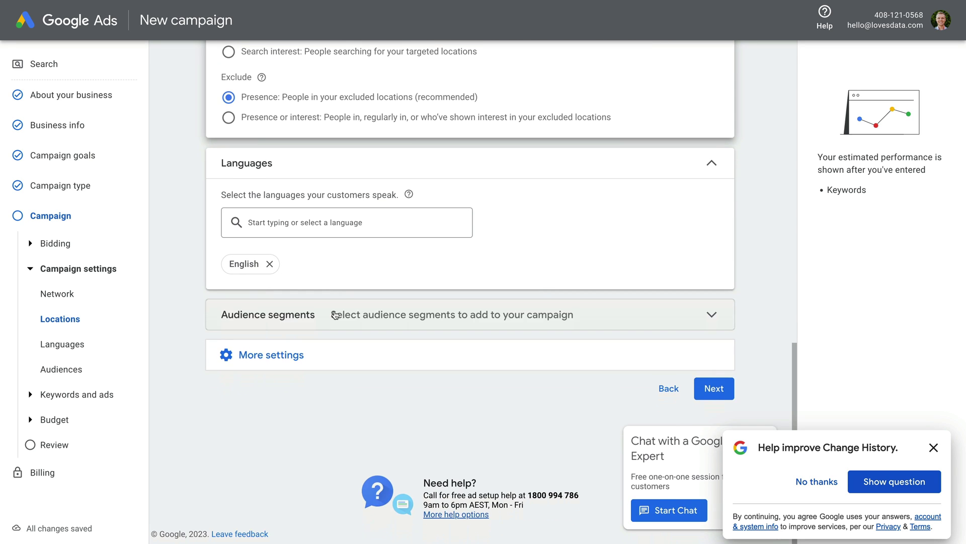
{"action": "left_click", "coordinate": [623, 317]}
{"action": "scroll", "coordinate": [623, 317], "scroll_direction": "down", "scroll_amount": 2}
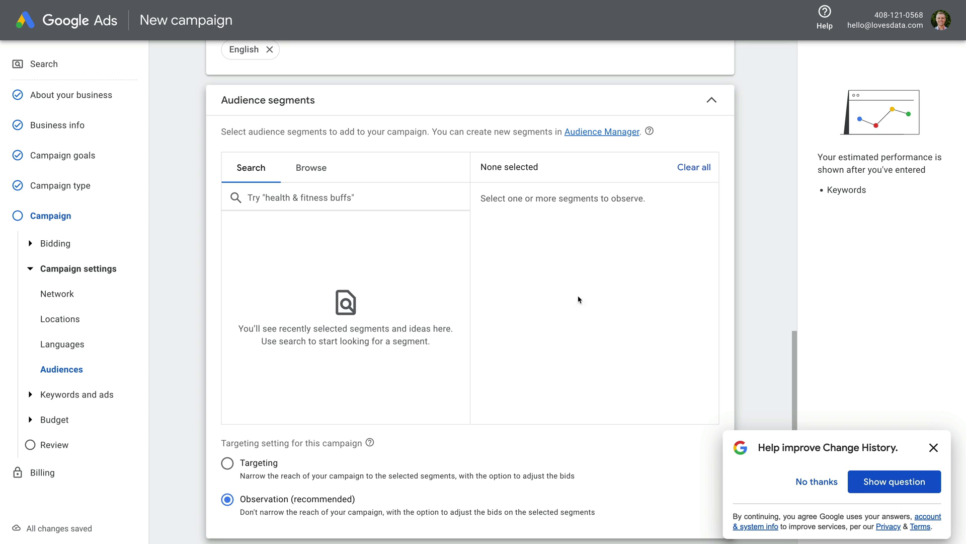
{"action": "left_click", "coordinate": [313, 176]}
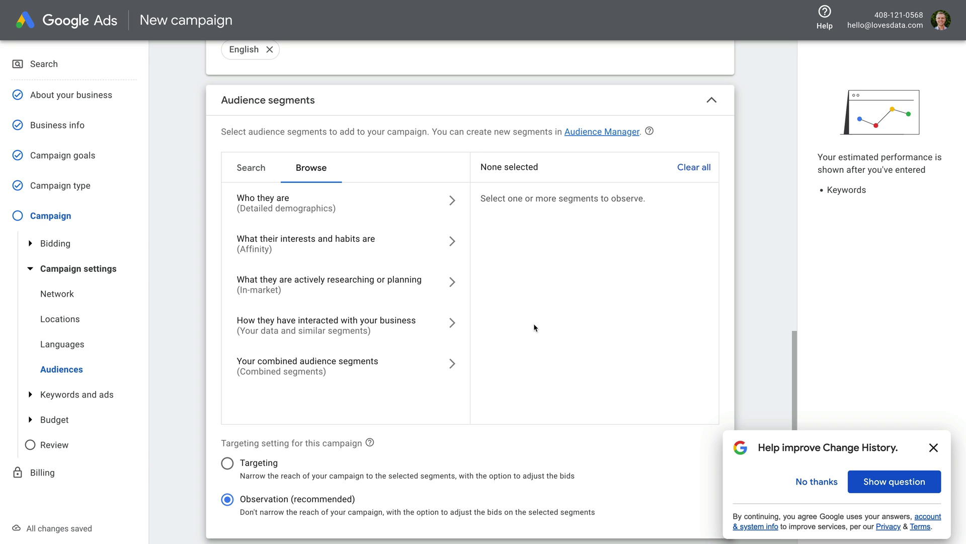
Review the audience targeting setting, the ad rotation options and the remaining additional campaign settings.
{"action": "scroll", "coordinate": [534, 325], "scroll_direction": "down", "scroll_amount": 1}
{"action": "scroll", "coordinate": [534, 328], "scroll_direction": "down", "scroll_amount": 2}
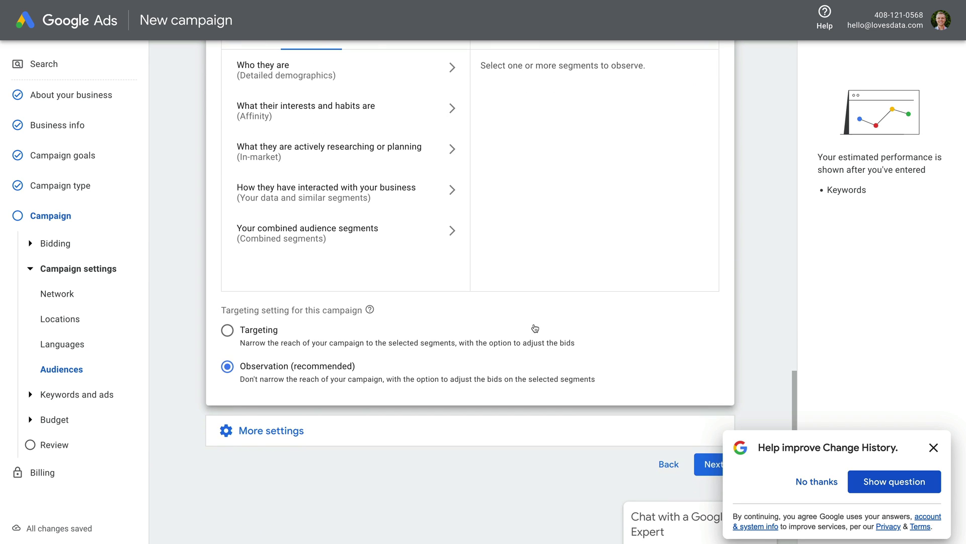
{"action": "scroll", "coordinate": [535, 329], "scroll_direction": "down", "scroll_amount": 1}
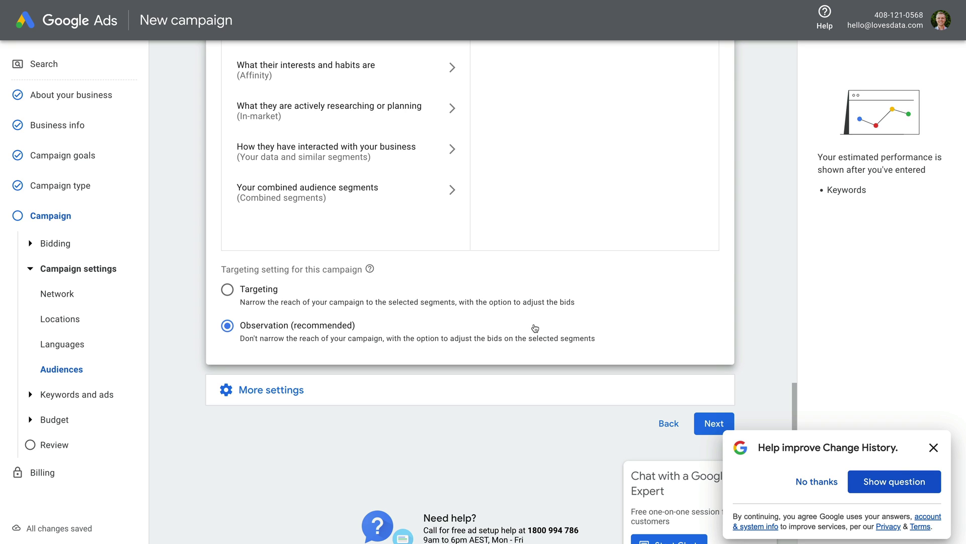
{"action": "left_click", "coordinate": [298, 395]}
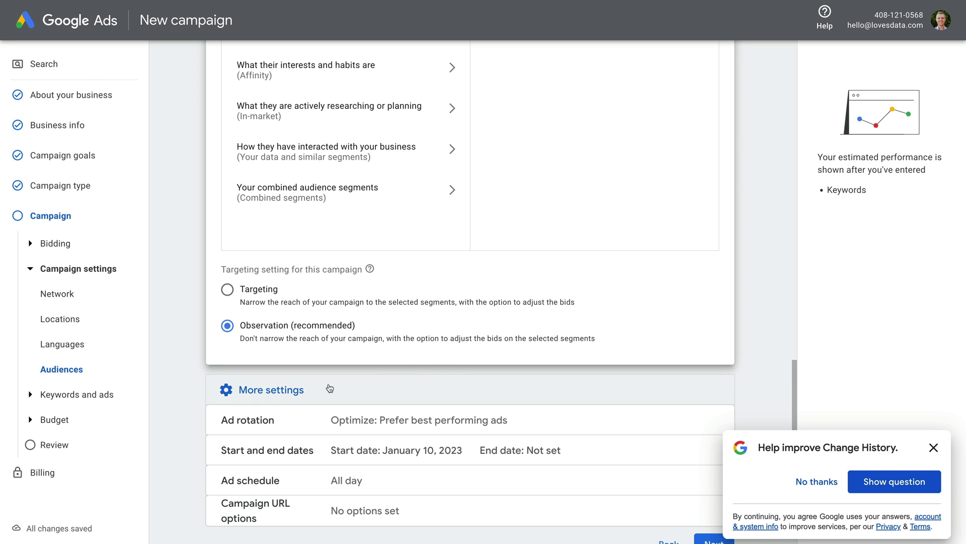
{"action": "scroll", "coordinate": [448, 366], "scroll_direction": "down", "scroll_amount": 3}
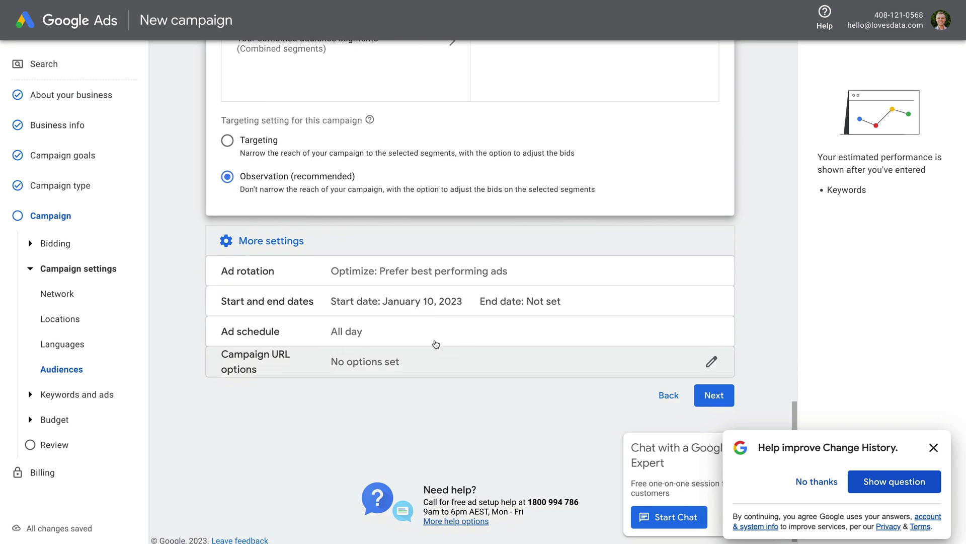
{"action": "left_click", "coordinate": [536, 272]}
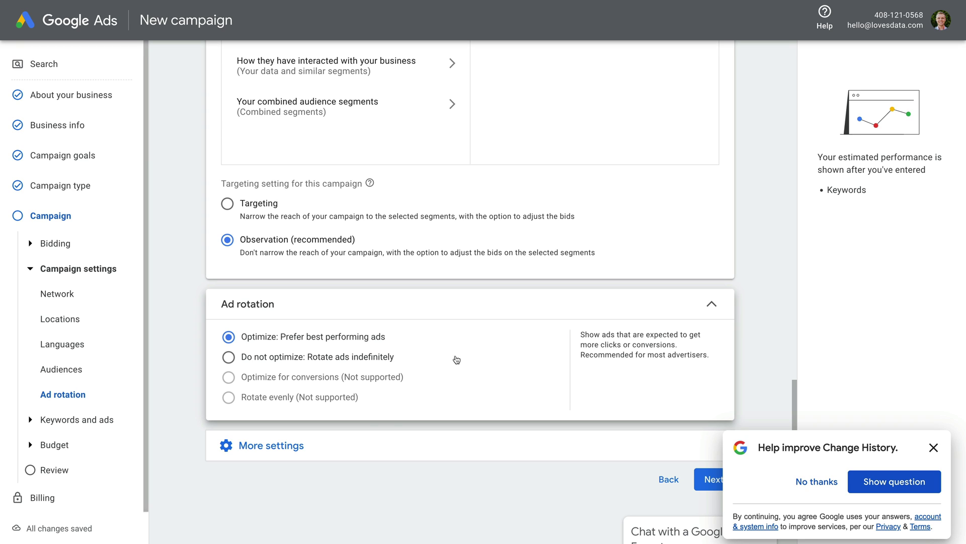
{"action": "left_click", "coordinate": [313, 447]}
{"action": "scroll", "coordinate": [443, 361], "scroll_direction": "down", "scroll_amount": 3}
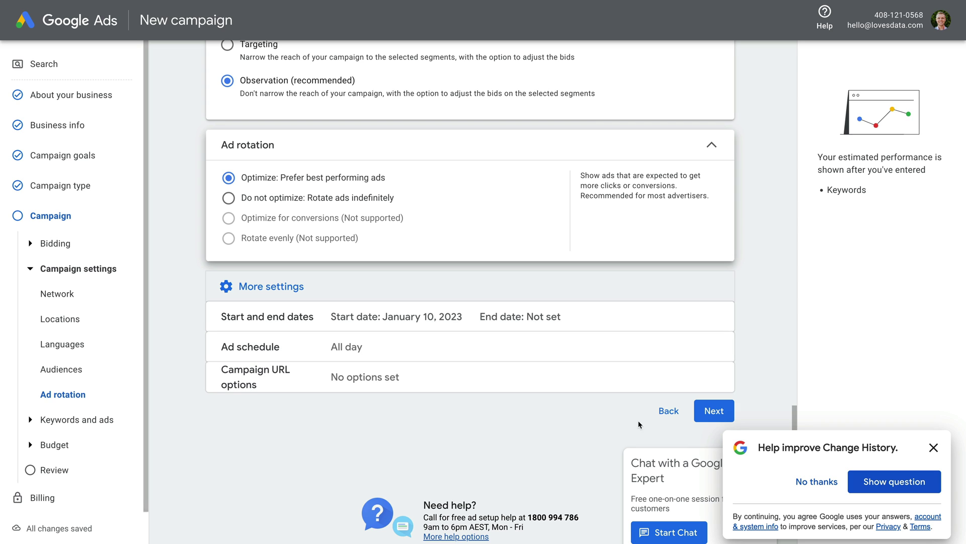
Decline the Change History survey and continue from the campaign settings to Keywords and ads.
{"action": "left_click", "coordinate": [812, 482]}
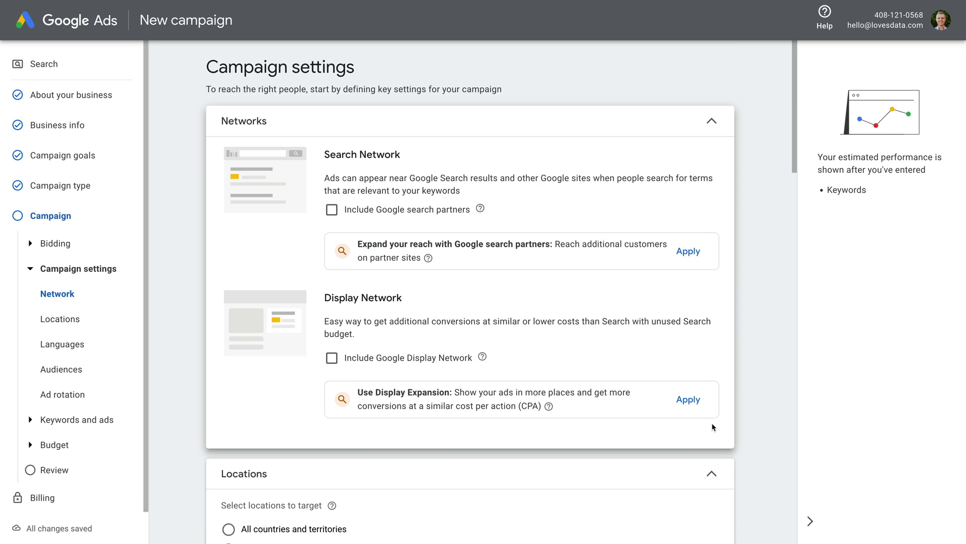
{"action": "scroll", "coordinate": [718, 422], "scroll_direction": "down", "scroll_amount": 6}
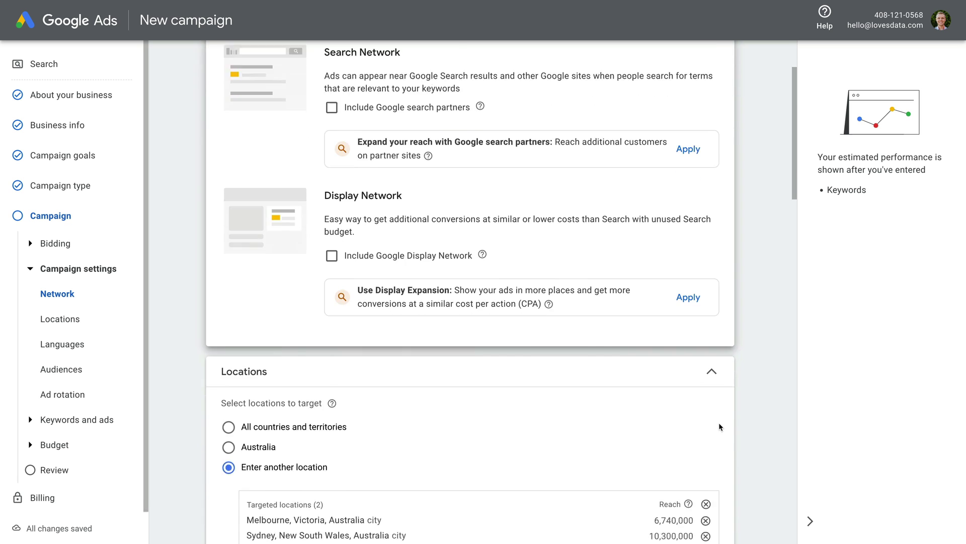
{"action": "scroll", "coordinate": [719, 426], "scroll_direction": "down", "scroll_amount": 15}
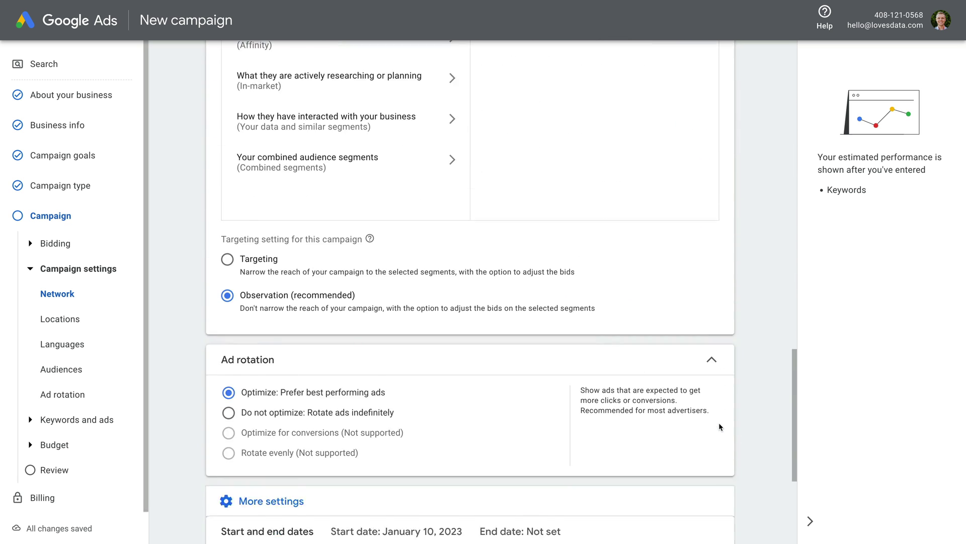
{"action": "left_click", "coordinate": [718, 396]}
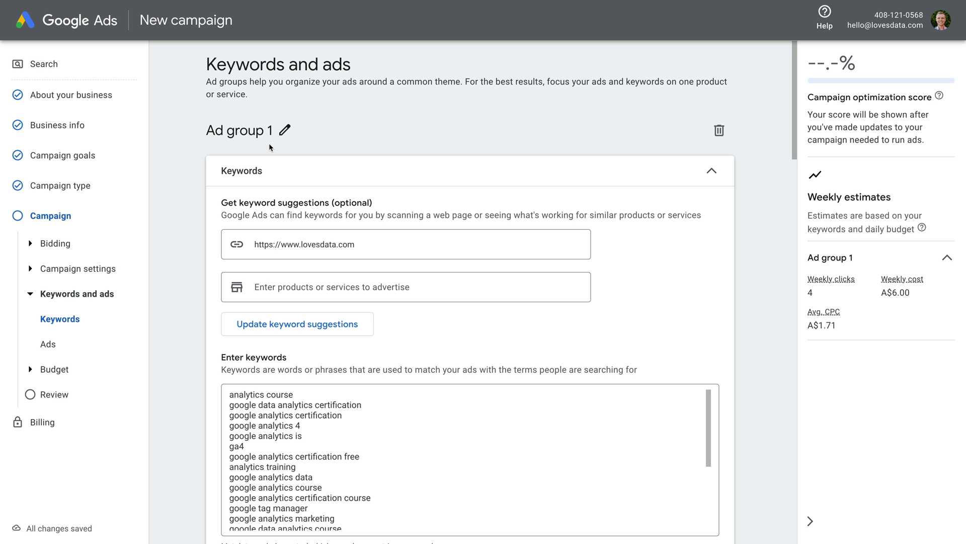
Rename the ad group as General.
{"action": "left_click", "coordinate": [284, 130]}
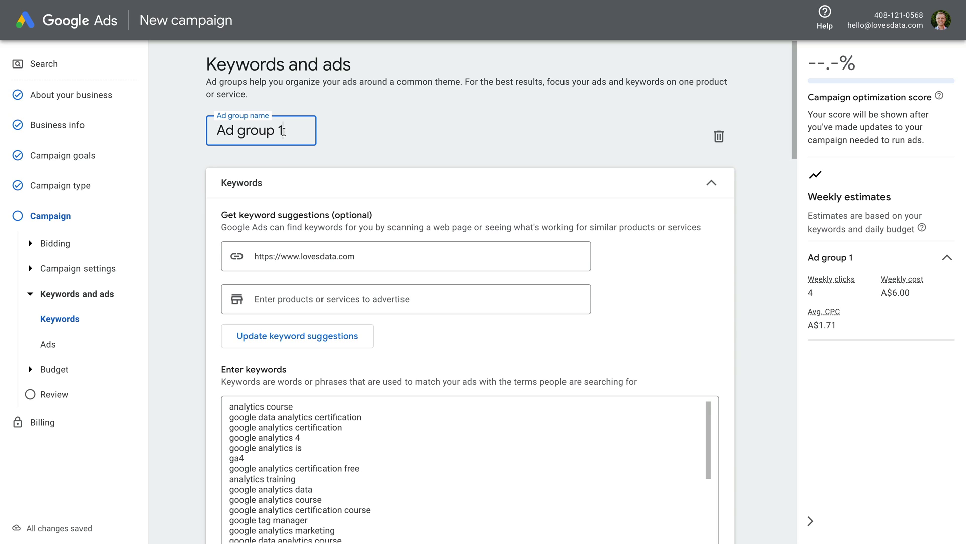
{"action": "left_click_drag", "start_coordinate": [284, 132], "coordinate": [212, 132]}
{"action": "type", "text": "General"}
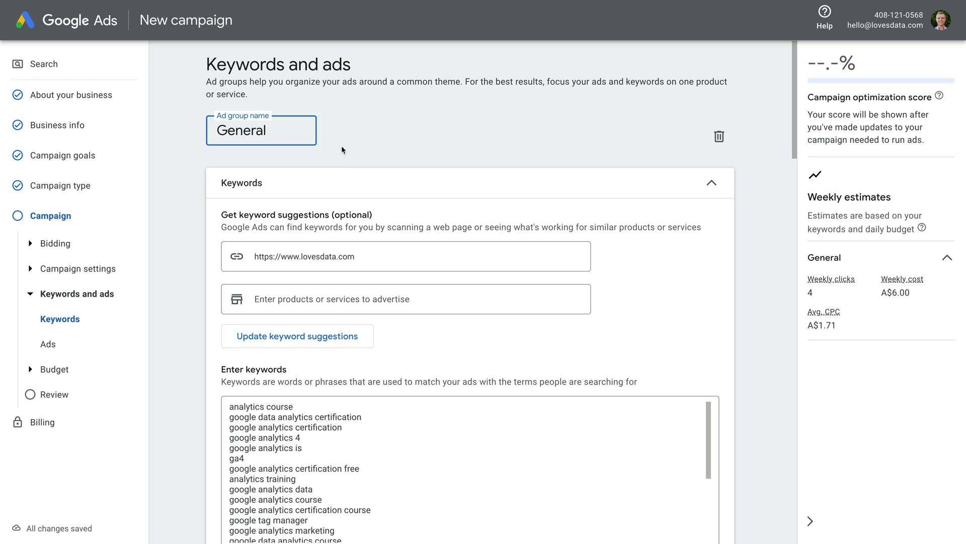
{"action": "key", "text": "Return"}
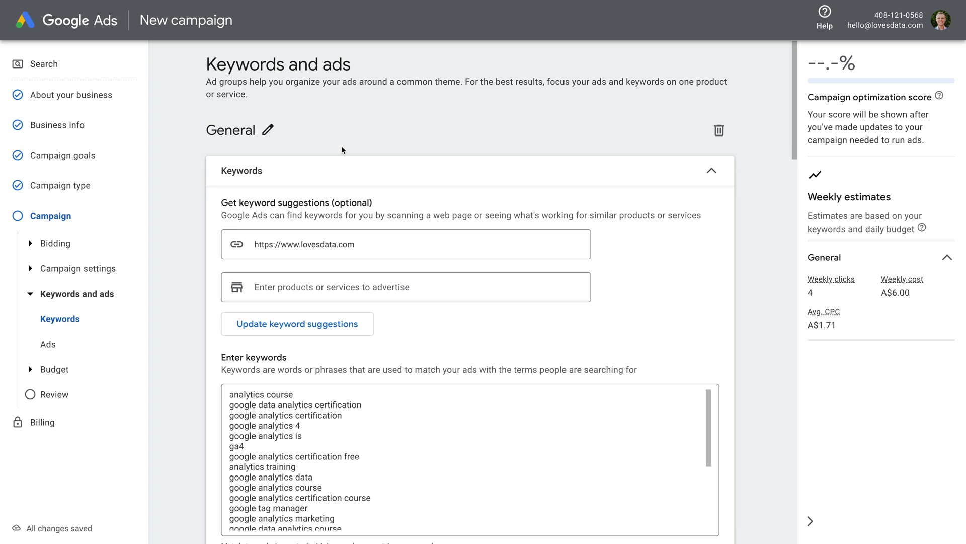
Examine the website and product fields for keyword suggestions and read through the list of suggested keywords.
{"action": "left_click", "coordinate": [366, 242]}
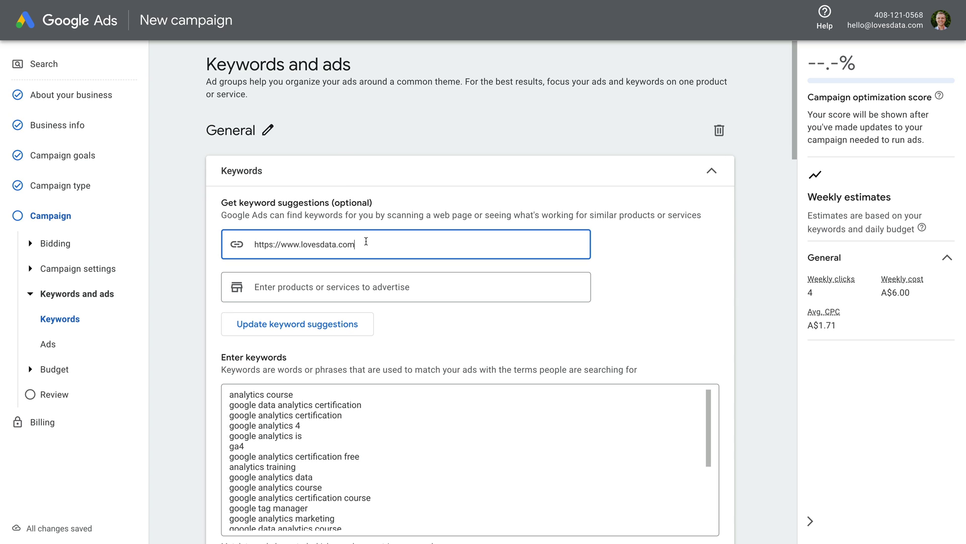
{"action": "left_click", "coordinate": [386, 285]}
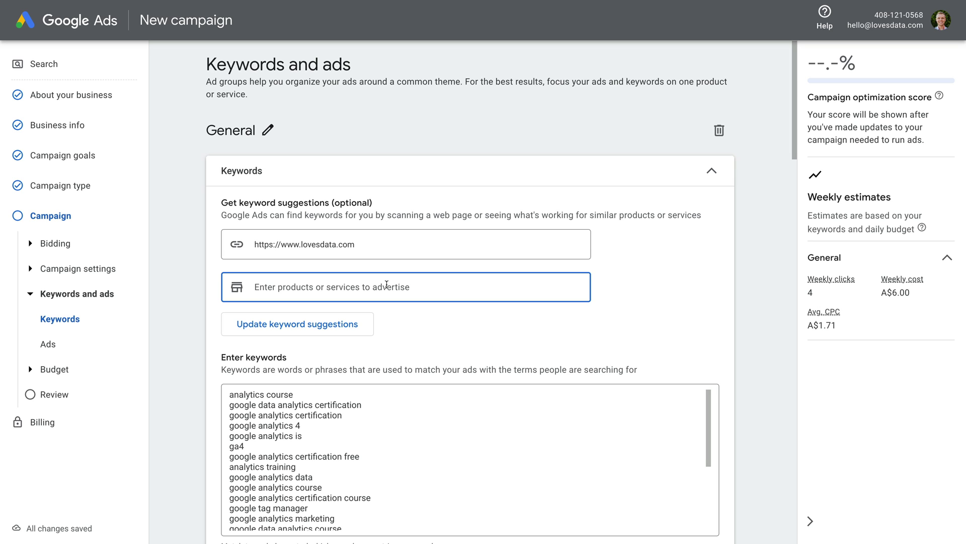
{"action": "left_click", "coordinate": [409, 330]}
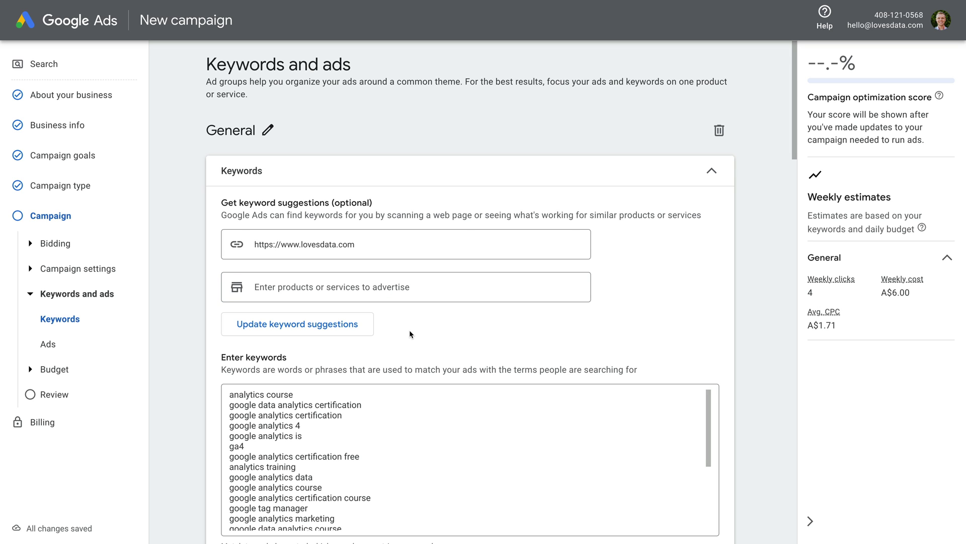
{"action": "scroll", "coordinate": [410, 330], "scroll_direction": "down", "scroll_amount": 3}
{"action": "scroll", "coordinate": [365, 362], "scroll_direction": "down", "scroll_amount": 5}
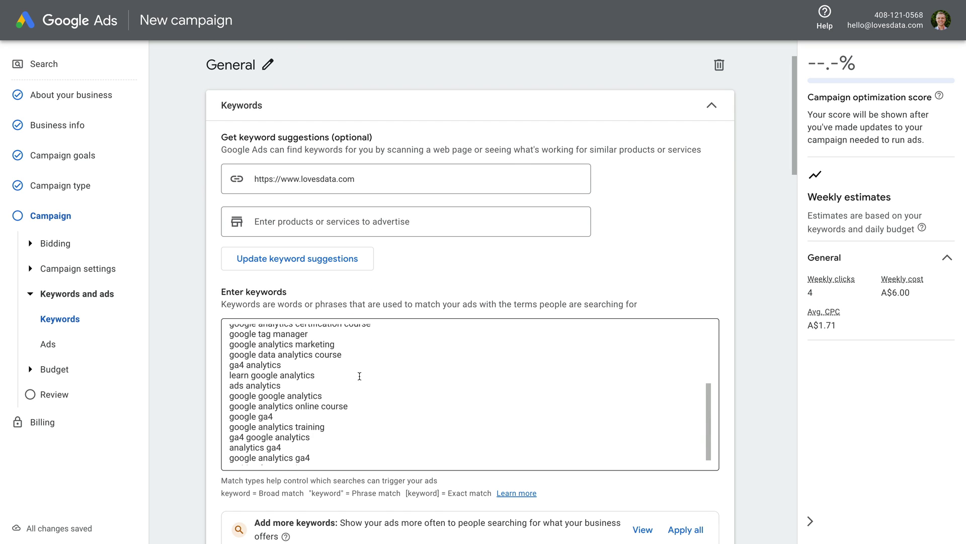
{"action": "left_click", "coordinate": [360, 328]}
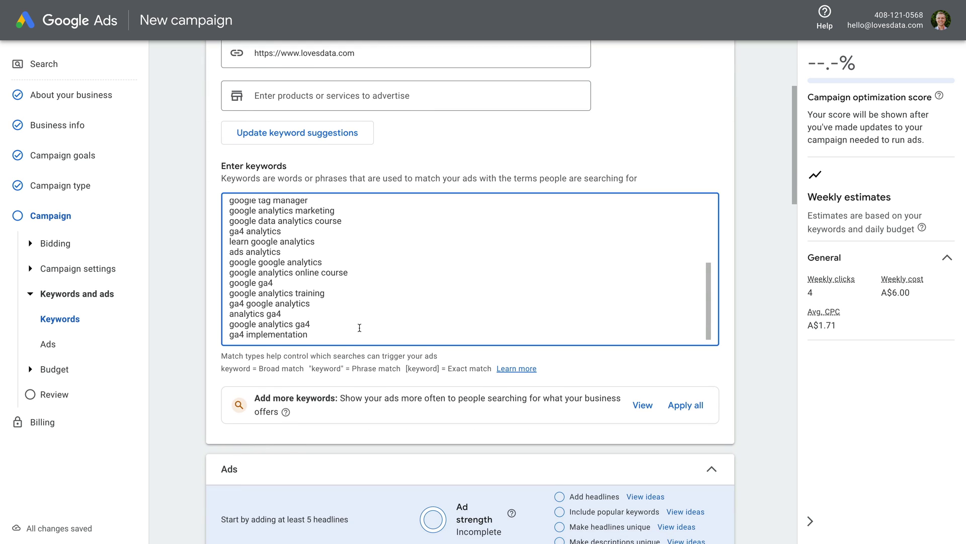
{"action": "scroll", "coordinate": [374, 283], "scroll_direction": "up", "scroll_amount": 3}
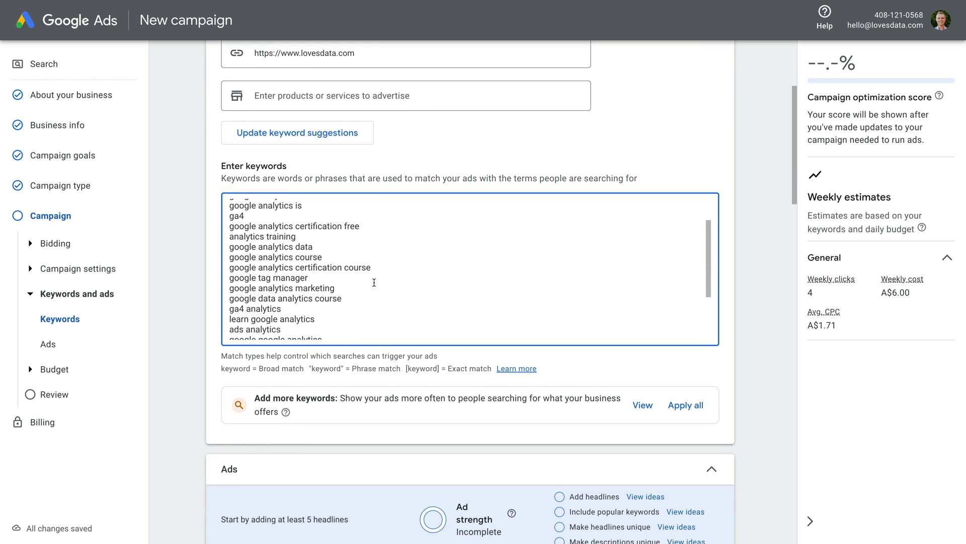
{"action": "scroll", "coordinate": [374, 282], "scroll_direction": "up", "scroll_amount": 3}
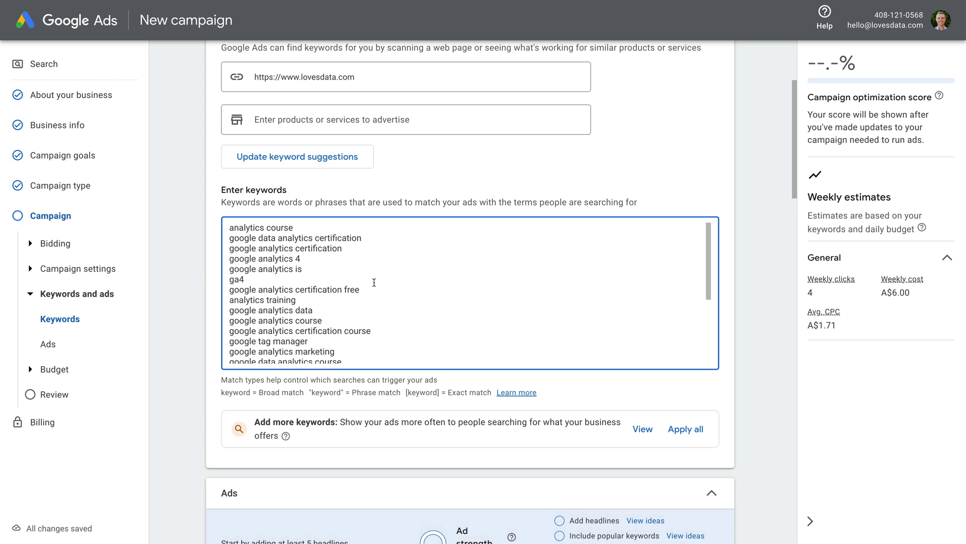
Replace all suggested keywords with "google analytics glossary" and "google analytics glossary of terms", one per line without quotation marks.
{"action": "key", "text": "ctrl+a"}
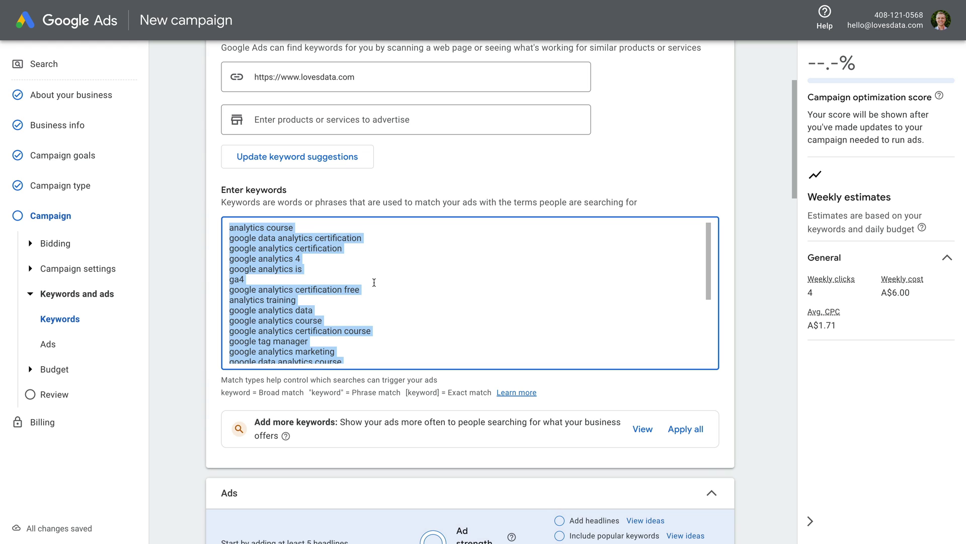
{"action": "key", "text": "BackSpace"}
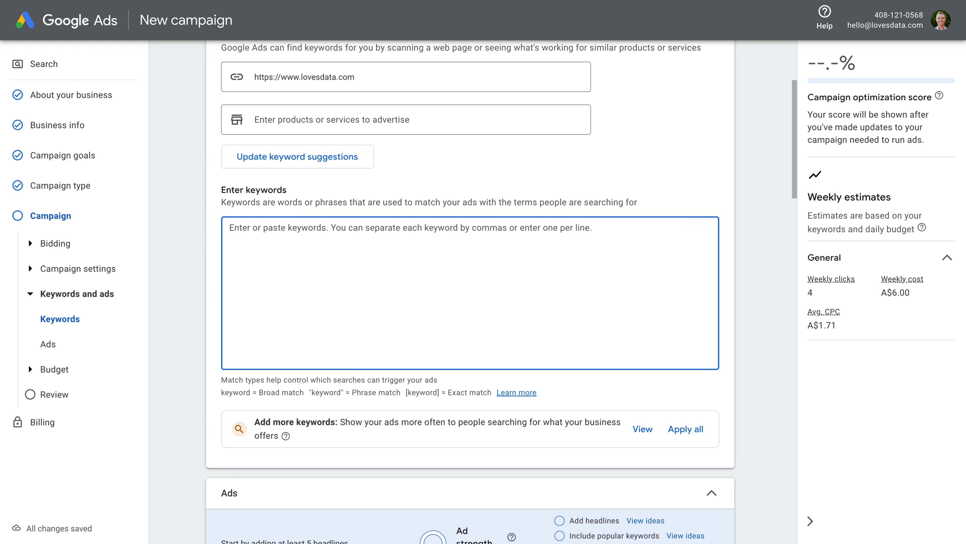
{"action": "type", "text": "google"}
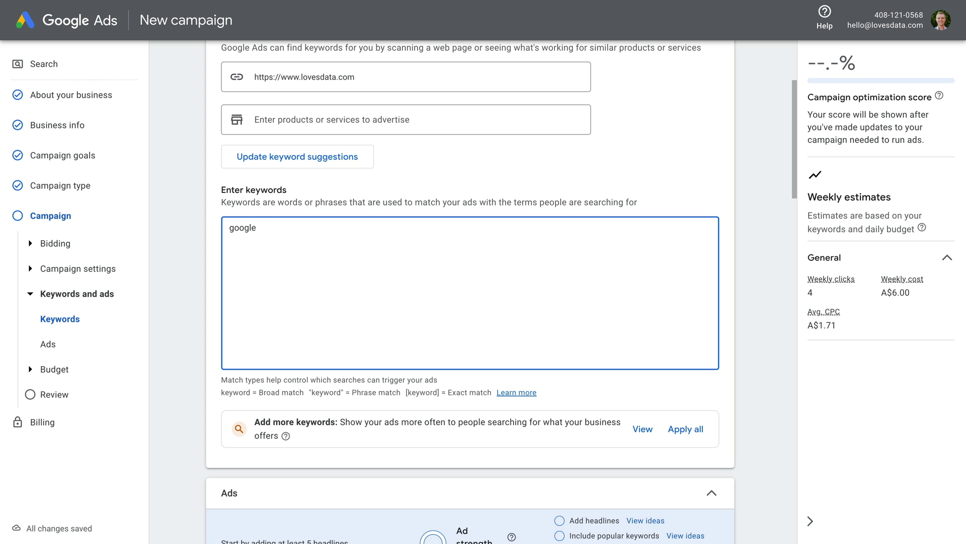
{"action": "type", "text": " analytics glossary"}
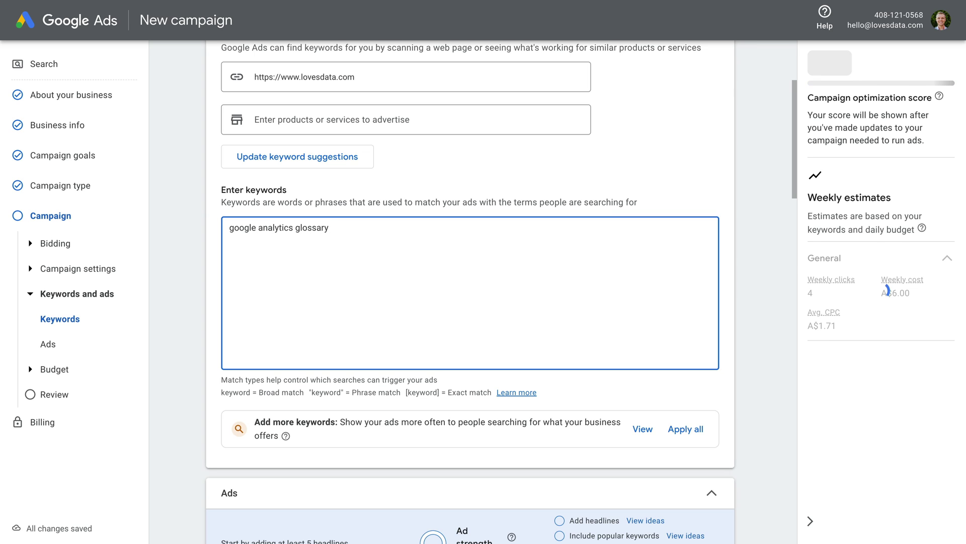
{"action": "key", "text": "Return"}
{"action": "type", "text": "google an"}
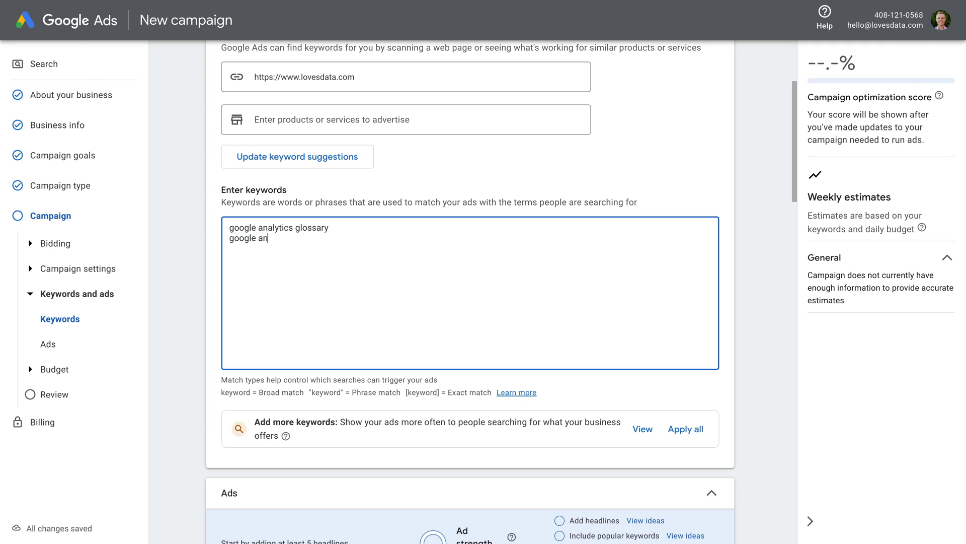
{"action": "type", "text": "alytics glossary of terms"}
{"action": "left_click", "coordinate": [215, 299]}
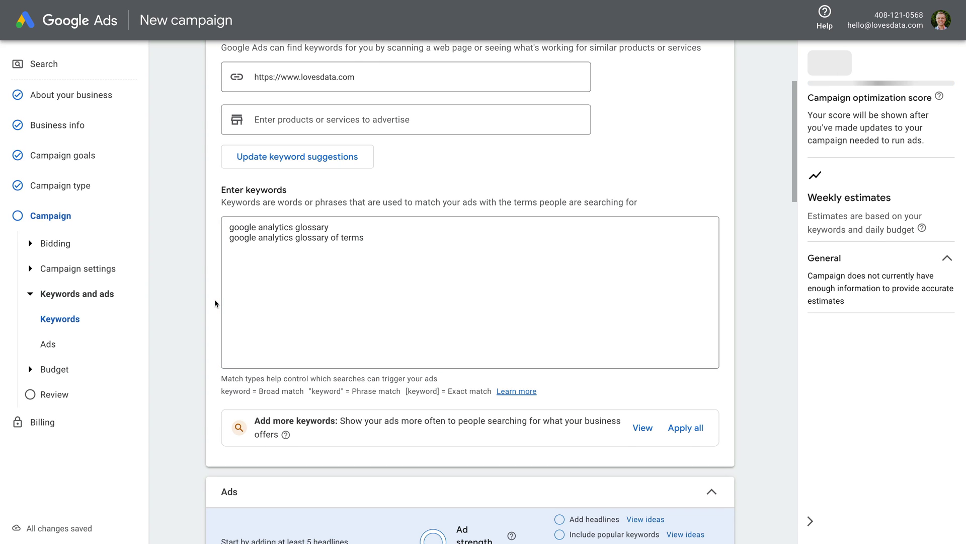
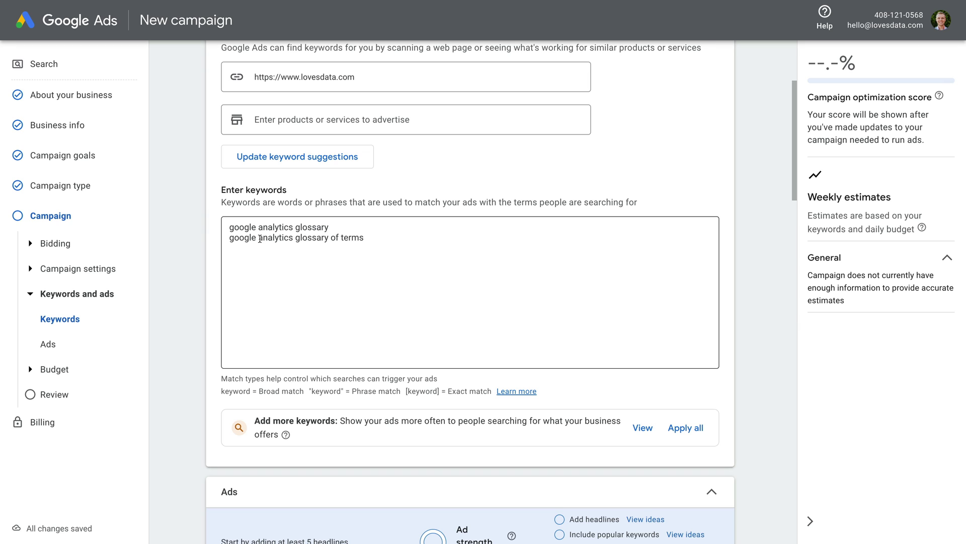
Convert both glossary keywords to phrase match by enclosing each one in double quotation marks.
{"action": "left_click", "coordinate": [230, 228]}
{"action": "type", "text": "\""}
{"action": "left_click", "coordinate": [354, 228]}
{"action": "type", "text": "\""}
{"action": "left_click", "coordinate": [231, 239]}
{"action": "type", "text": "\""}
{"action": "left_click", "coordinate": [369, 238]}
{"action": "type", "text": "\""}
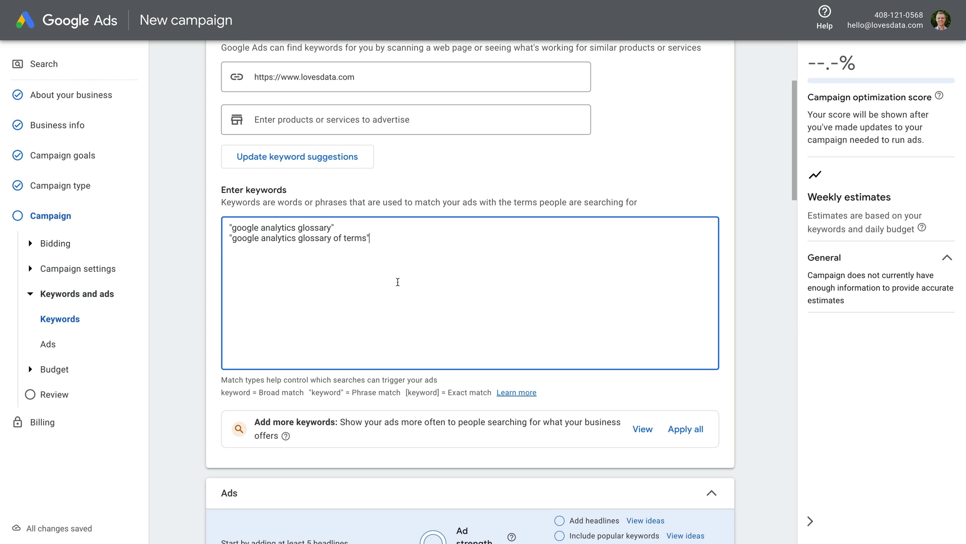
{"action": "left_click", "coordinate": [216, 291]}
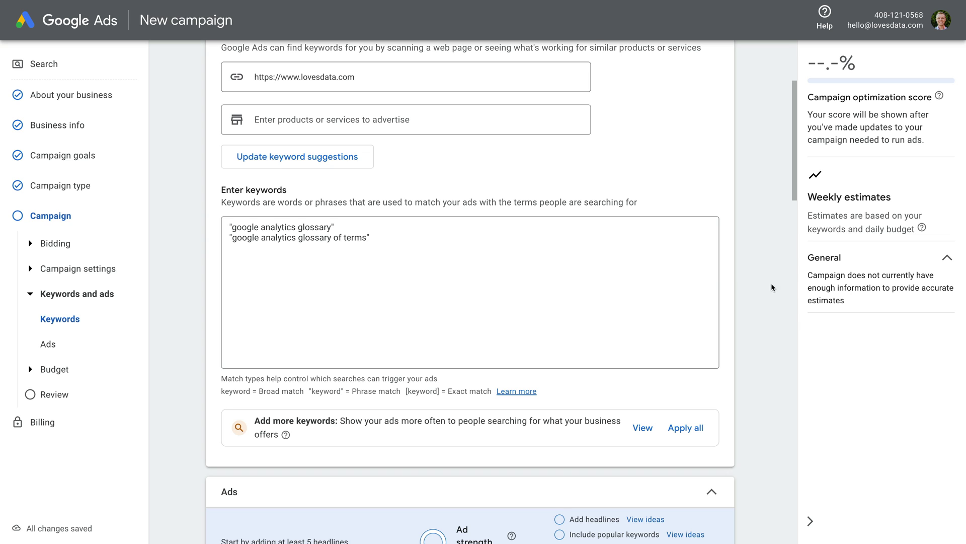
{"action": "scroll", "coordinate": [723, 276], "scroll_direction": "down", "scroll_amount": 9}
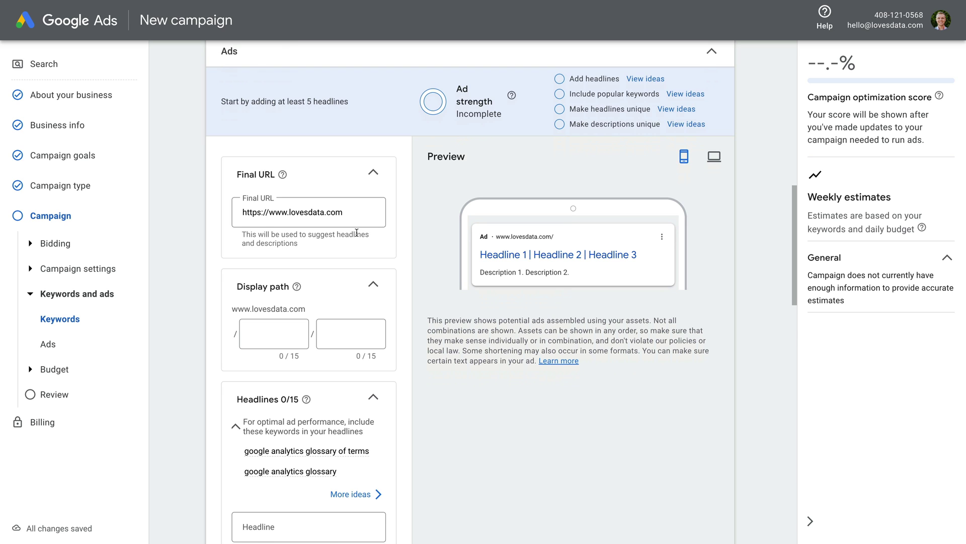
{"action": "left_click", "coordinate": [350, 214]}
{"action": "type", "text": "/b"}
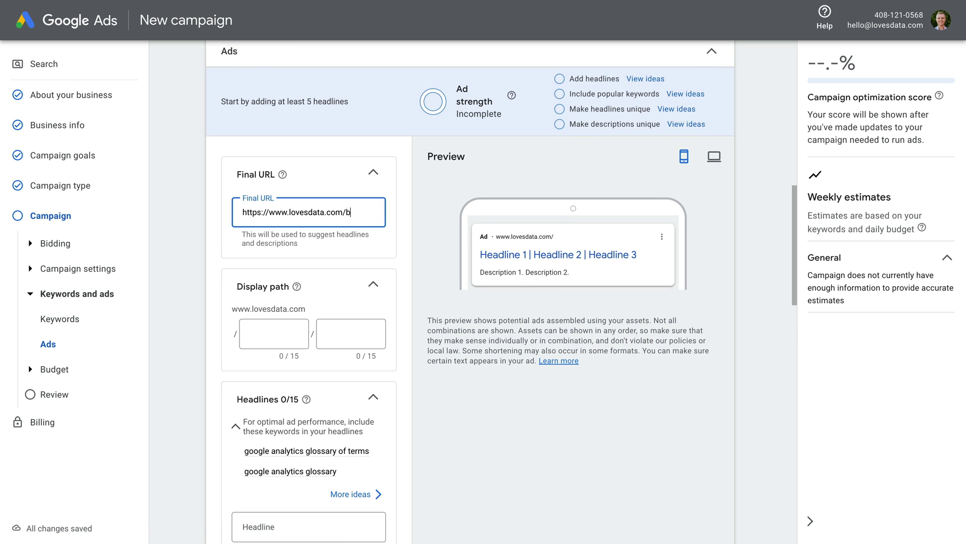
{"action": "type", "text": "log/google"}
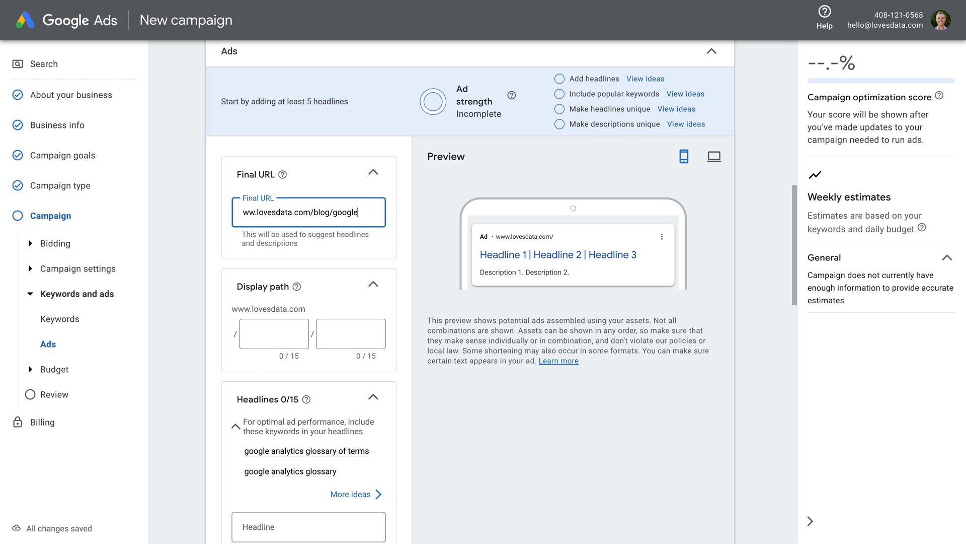
{"action": "type", "text": "-analytics"}
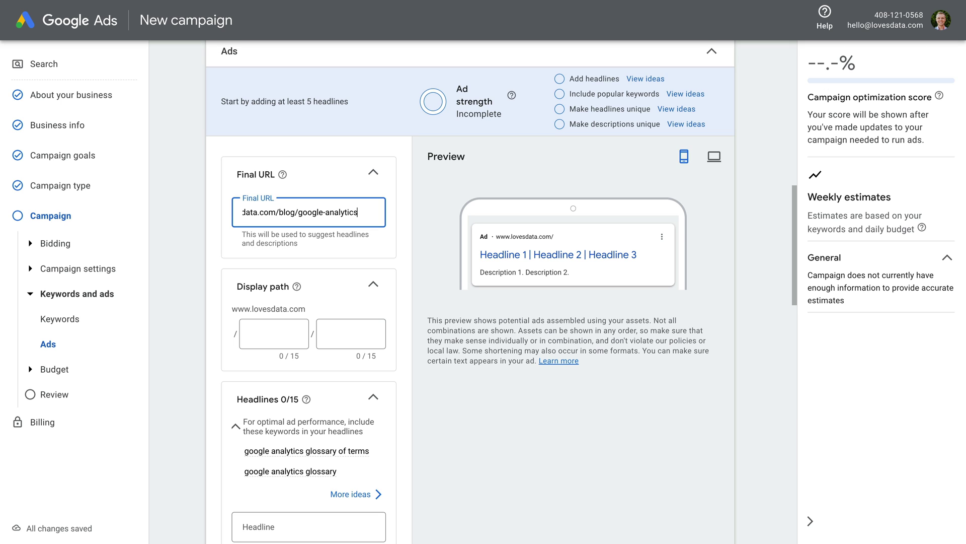
{"action": "type", "text": "-glossary"}
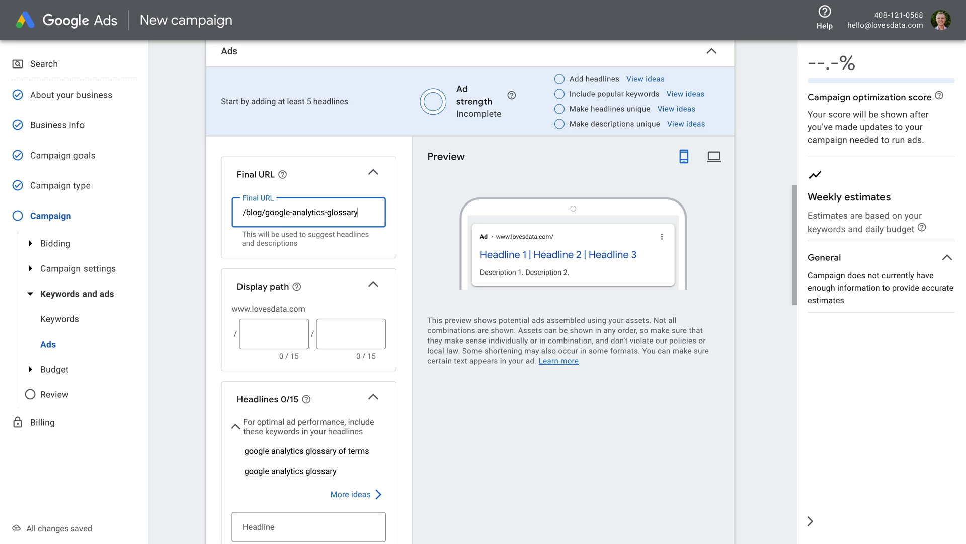
{"action": "left_click", "coordinate": [401, 245]}
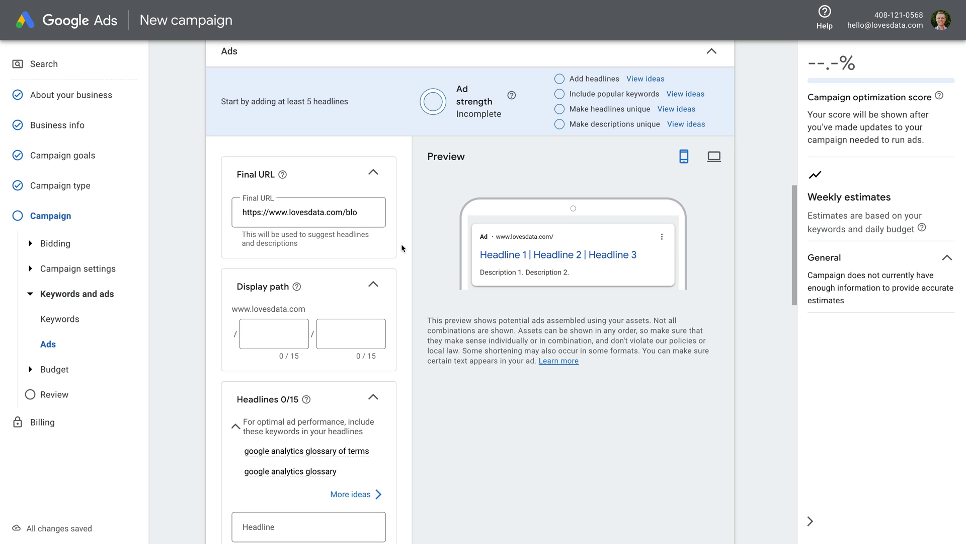
Add three ad headlines: "Google Analytics Glossary", "Get Your Copy Of The Glossary" and "Learn Important Terminology".
{"action": "scroll", "coordinate": [401, 243], "scroll_direction": "down", "scroll_amount": 3}
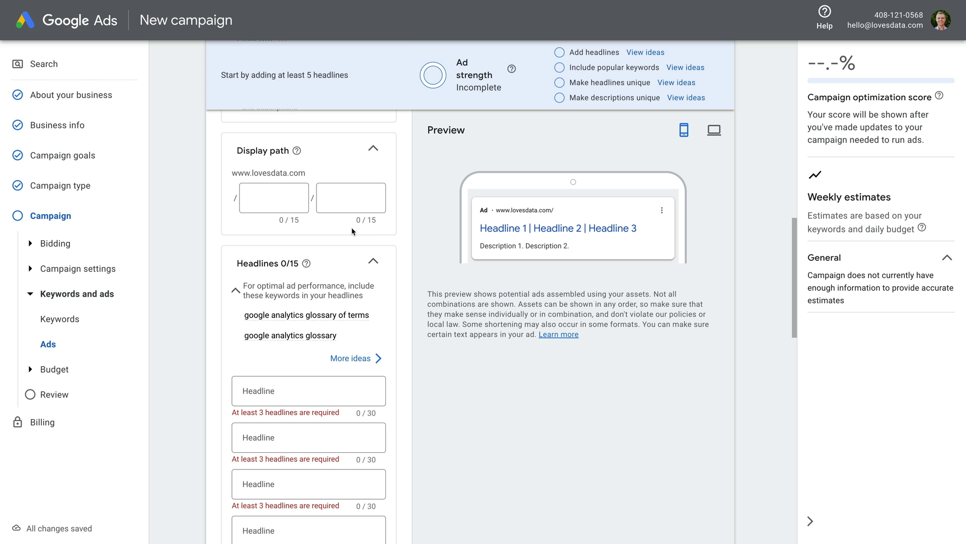
{"action": "scroll", "coordinate": [398, 241], "scroll_direction": "down", "scroll_amount": 3}
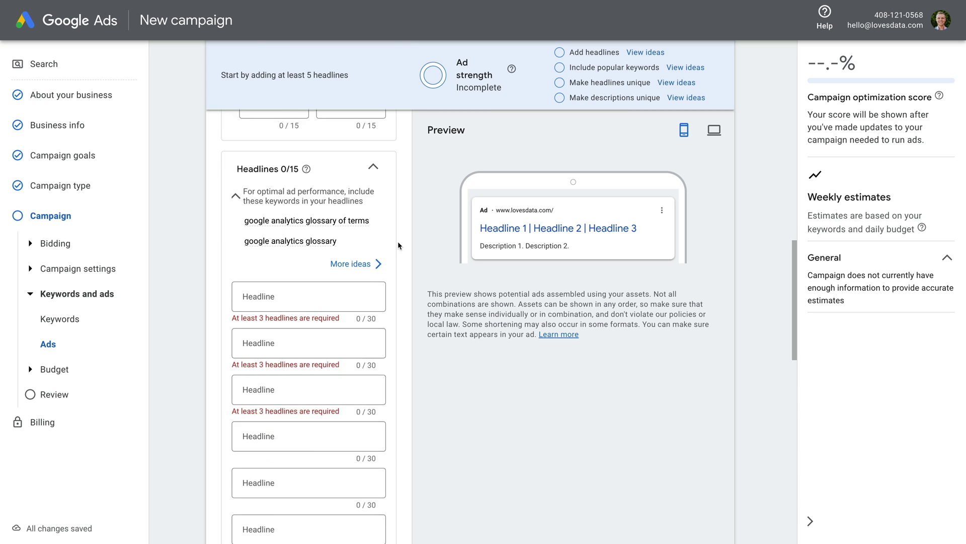
{"action": "left_click", "coordinate": [329, 269]}
{"action": "type", "text": "Goo"}
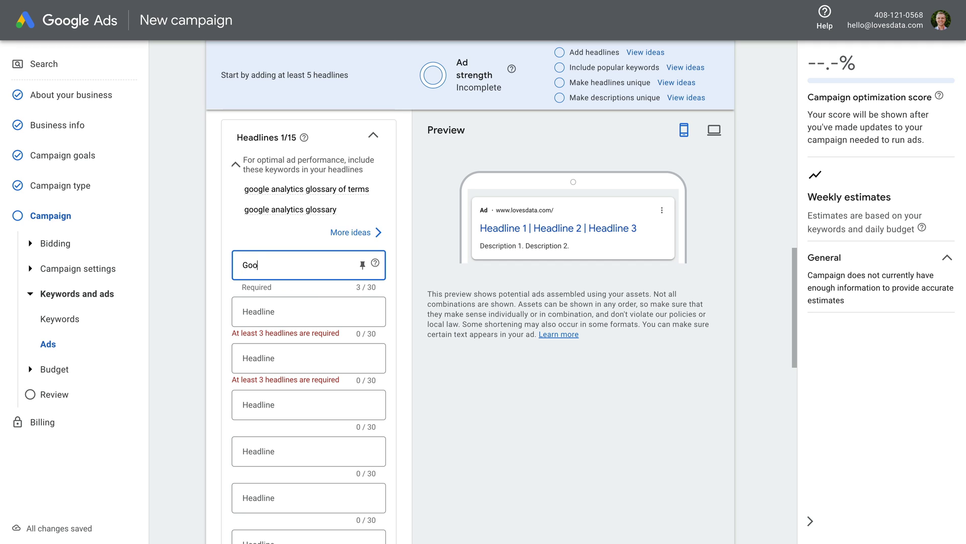
{"action": "type", "text": "gle Analytics Glossary"}
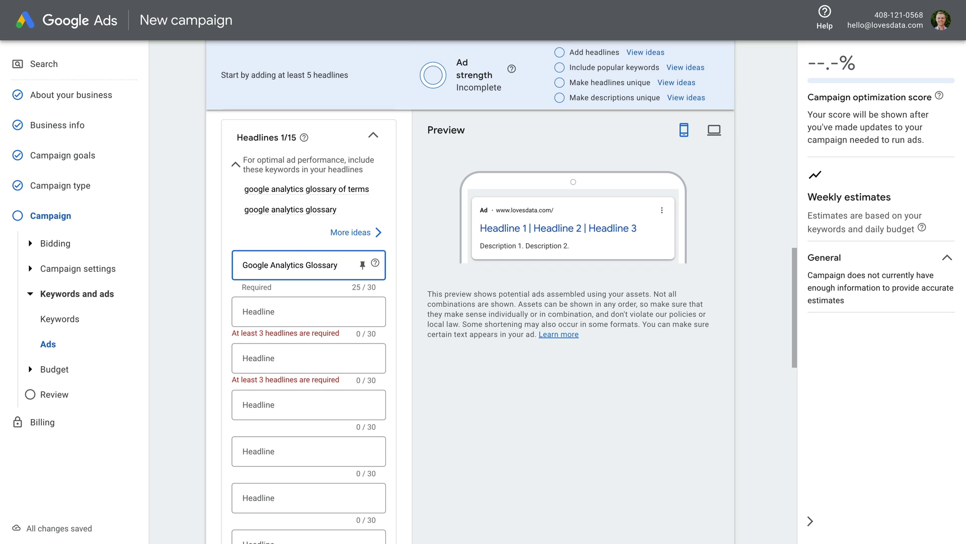
{"action": "left_click", "coordinate": [331, 303]}
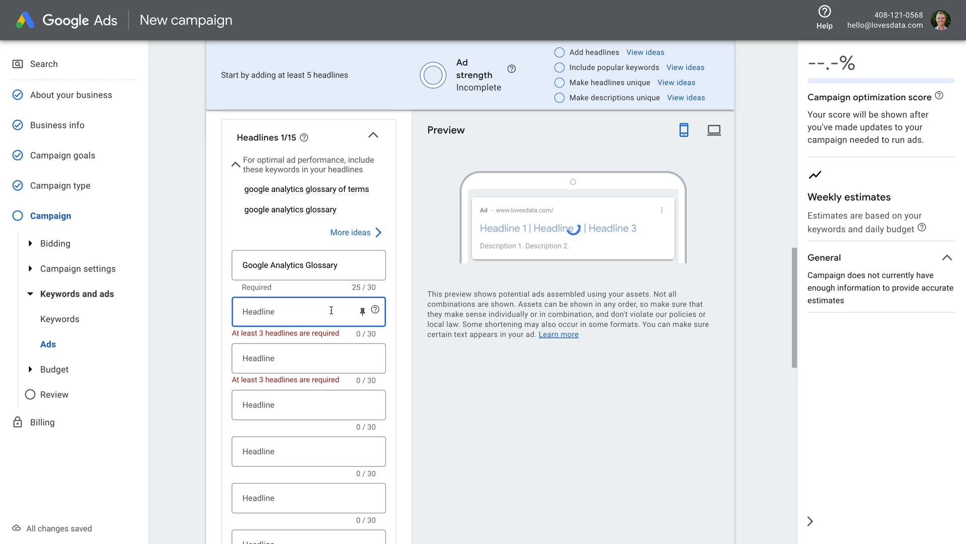
{"action": "type", "text": "Get Your Copy"}
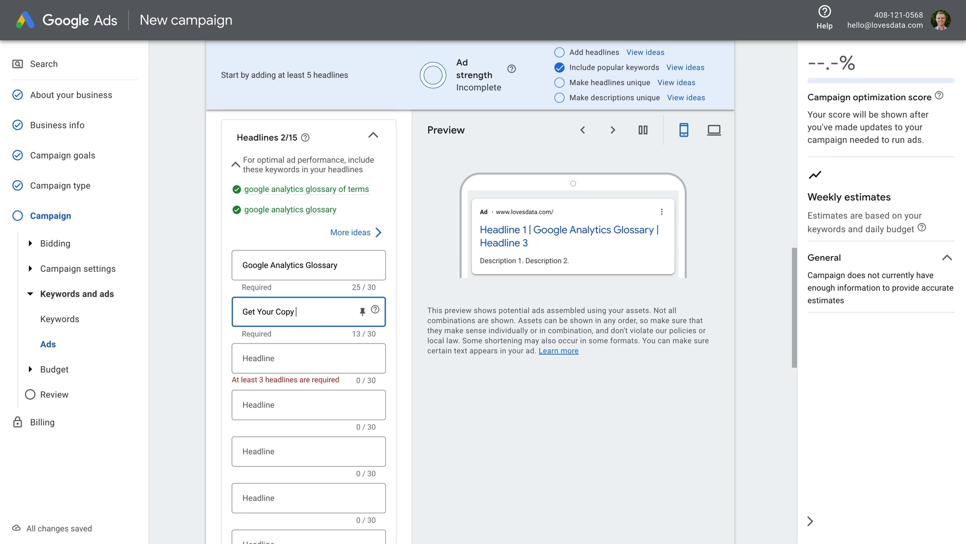
{"action": "type", "text": " Of The Glossary"}
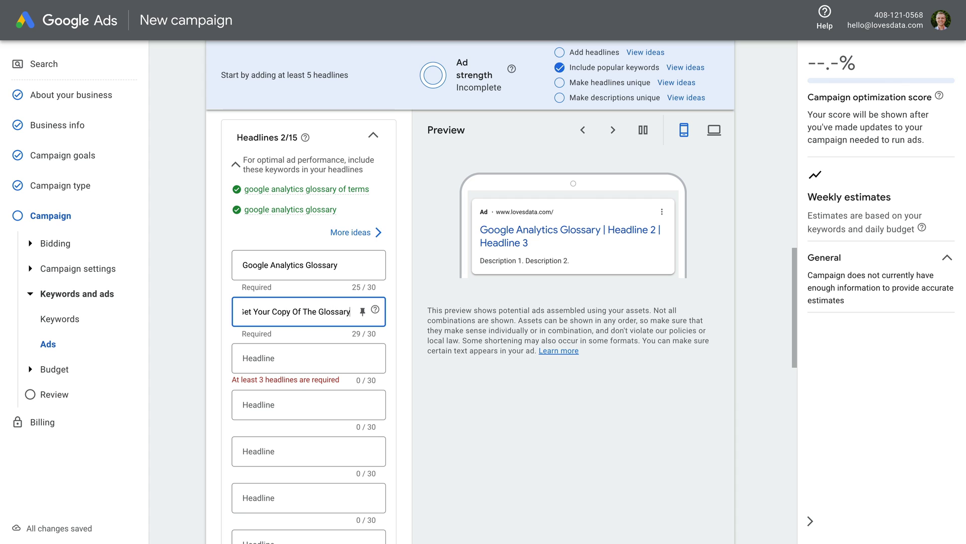
{"action": "left_click", "coordinate": [335, 356]}
{"action": "type", "text": "Learn I"}
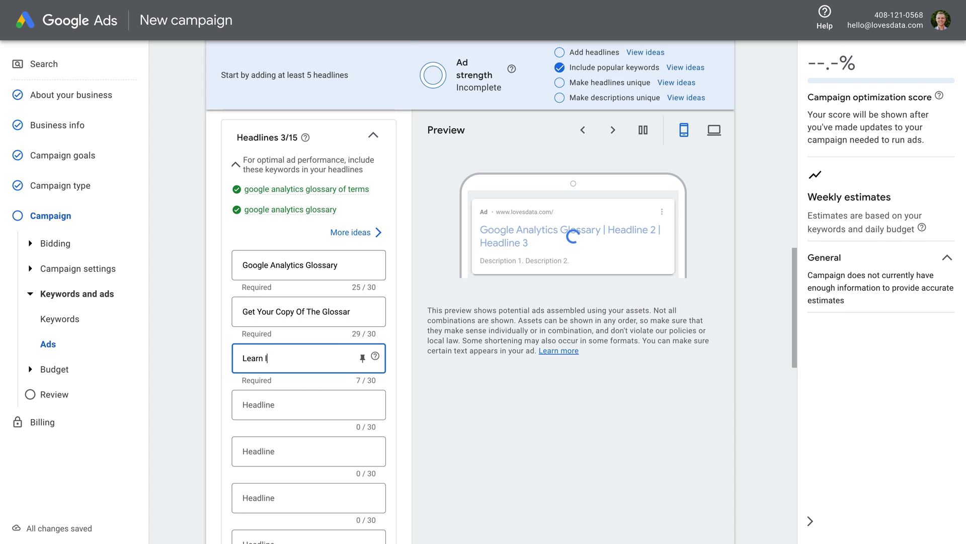
{"action": "type", "text": "mportant Terminology"}
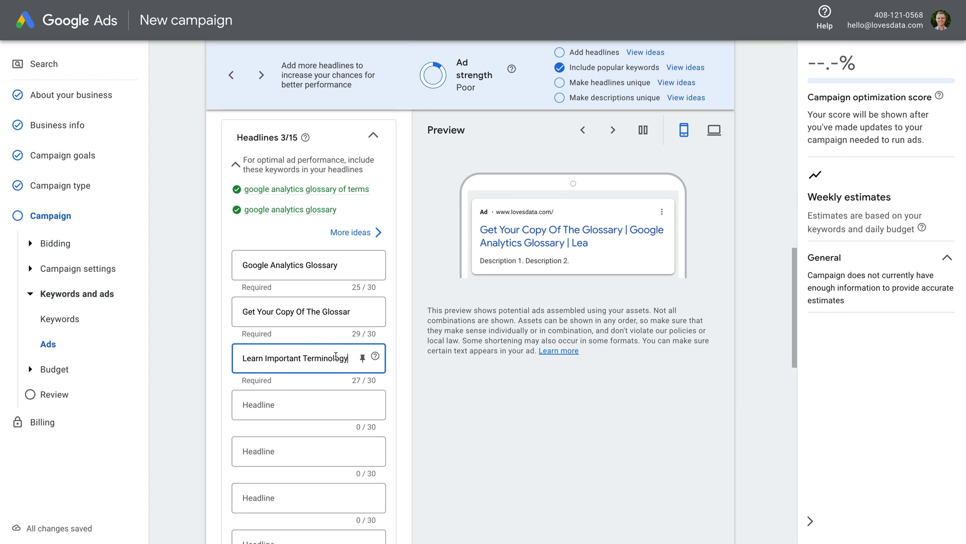
Enter "Get Your Copy Of Loves Data's Google Analytics Glossary." as the ad's first description.
{"action": "scroll", "coordinate": [387, 357], "scroll_direction": "down", "scroll_amount": 5}
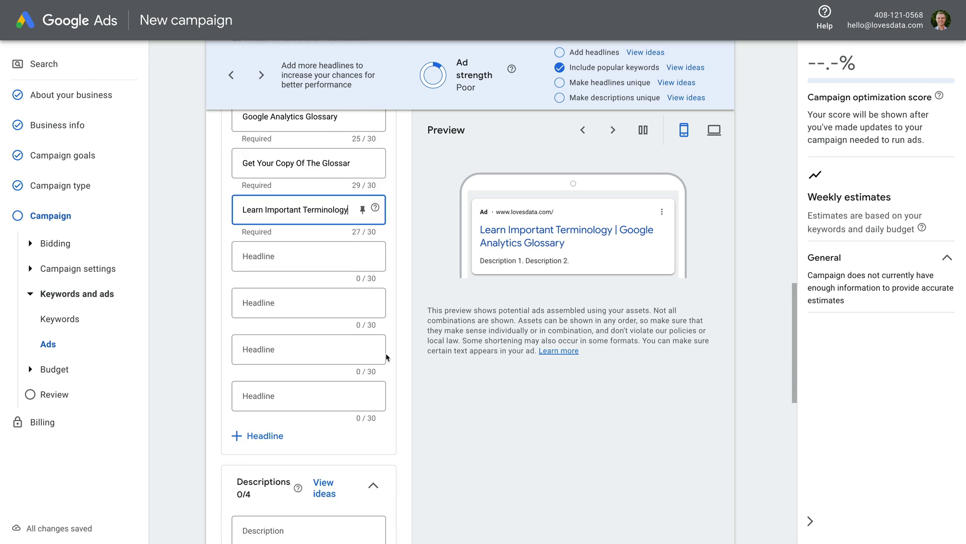
{"action": "scroll", "coordinate": [387, 358], "scroll_direction": "down", "scroll_amount": 3}
{"action": "left_click", "coordinate": [328, 297]}
{"action": "type", "text": "Get Y"}
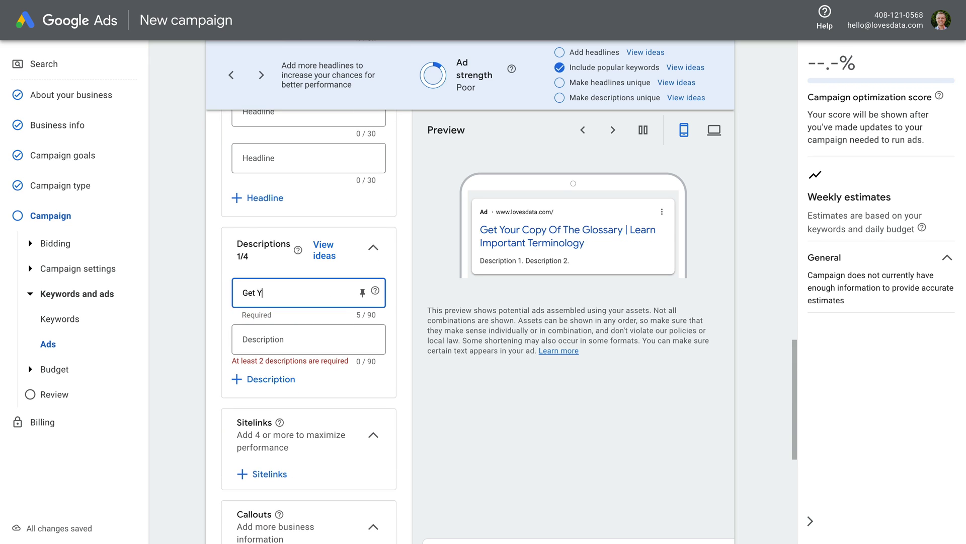
{"action": "type", "text": "our Copy Of Loves Data's Goo"}
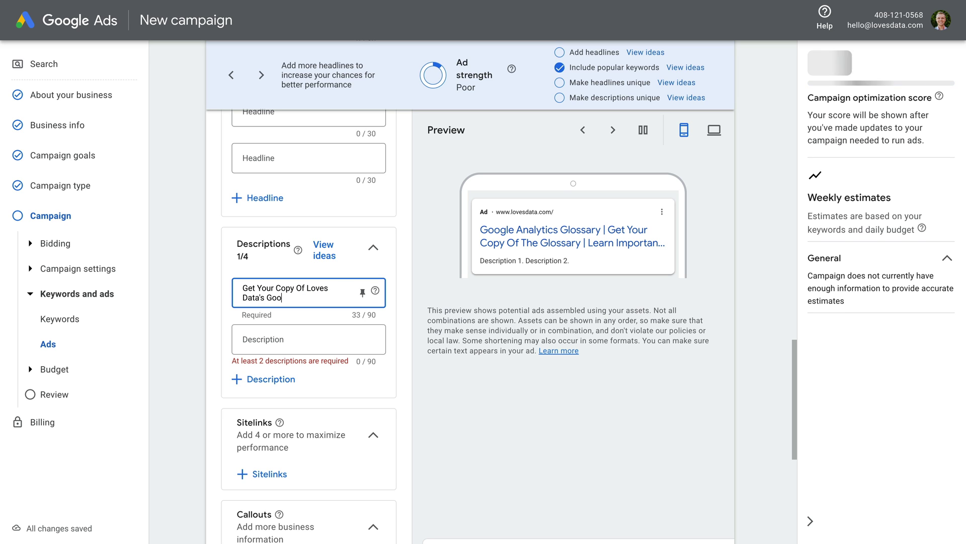
{"action": "type", "text": "gle Analytics Glossary."}
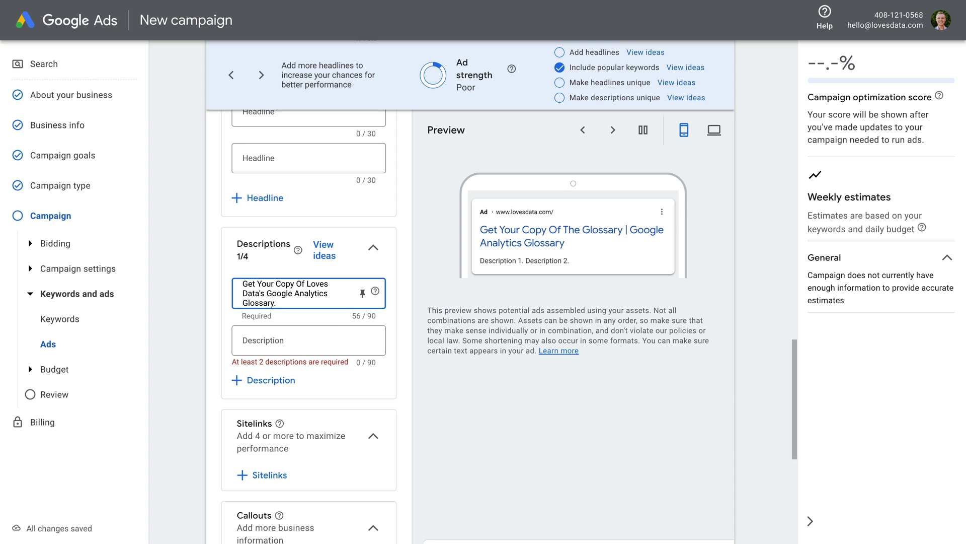
Enter "Learn The Most Important Terms You'll Find In Your Reports. Download Now." as the second description and finish the ad.
{"action": "left_click", "coordinate": [327, 339]}
{"action": "type", "text": "L"}
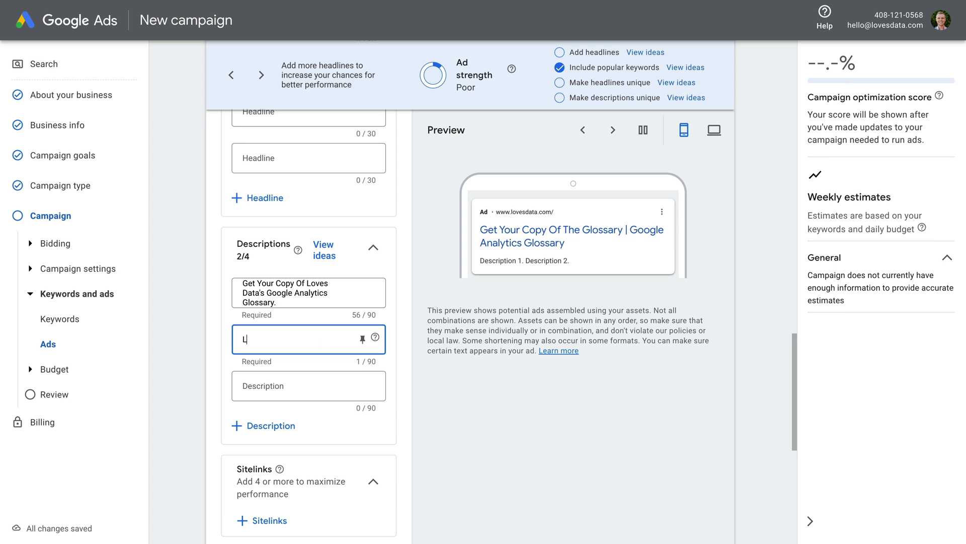
{"action": "type", "text": "earn The Most Importa"}
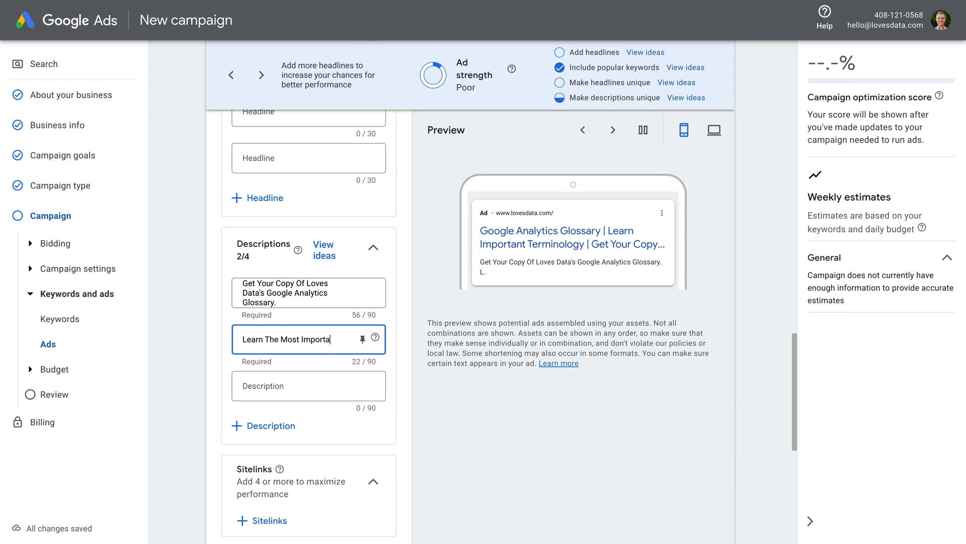
{"action": "type", "text": "nt Terms You'll Find"}
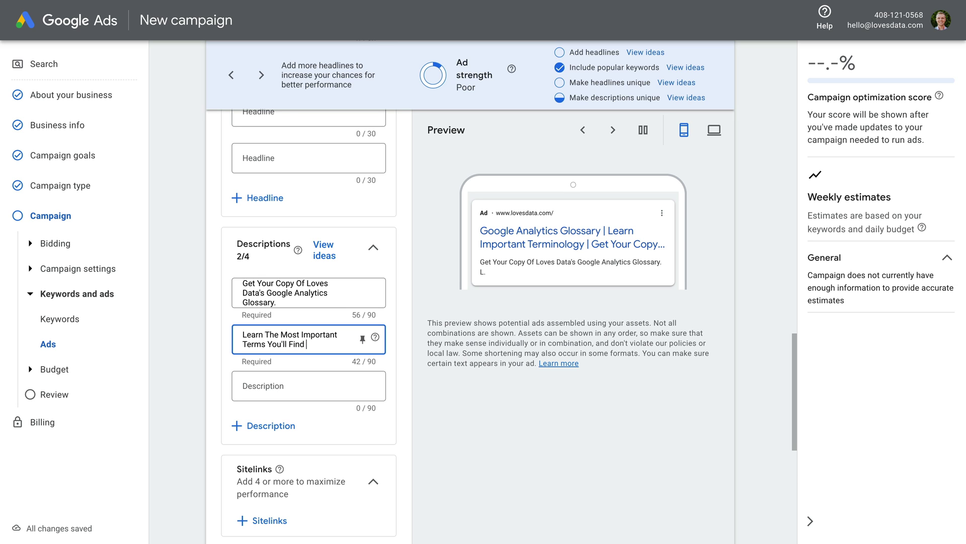
{"action": "type", "text": " In Your Repo"}
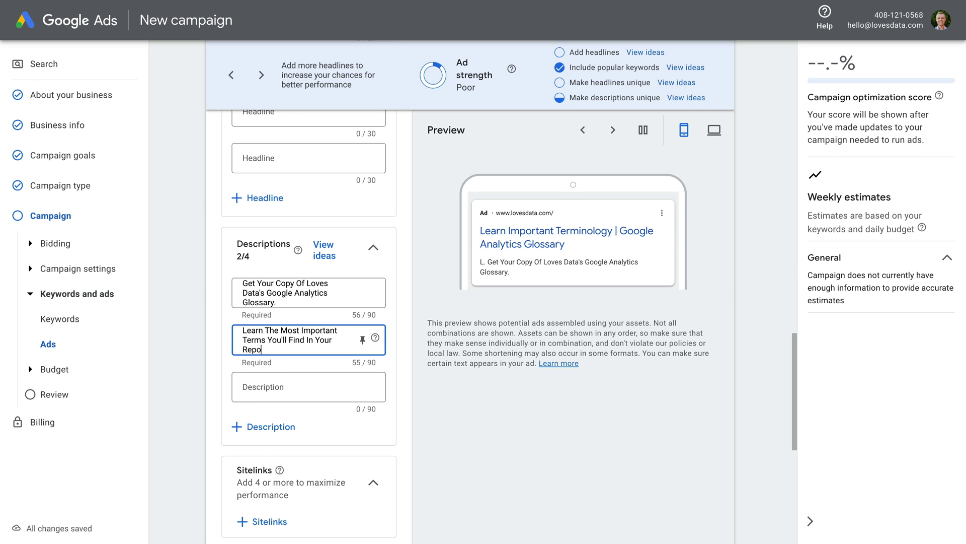
{"action": "type", "text": "rts. Download Now."}
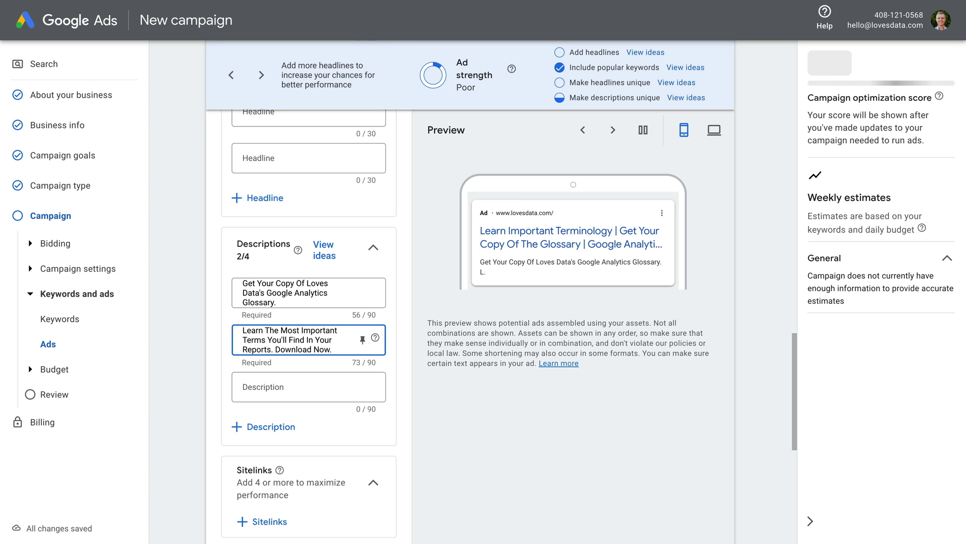
{"action": "scroll", "coordinate": [400, 341], "scroll_direction": "down", "scroll_amount": 5}
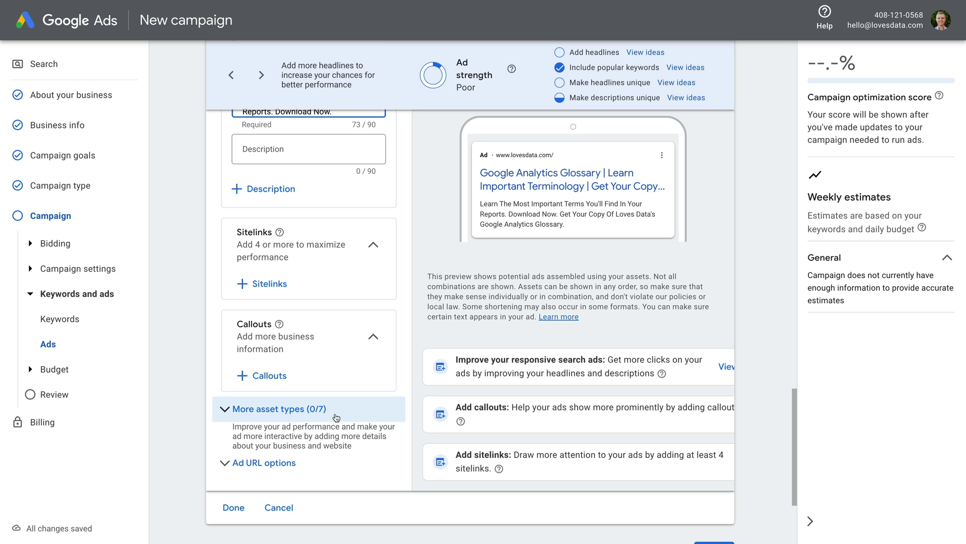
{"action": "left_click", "coordinate": [233, 507]}
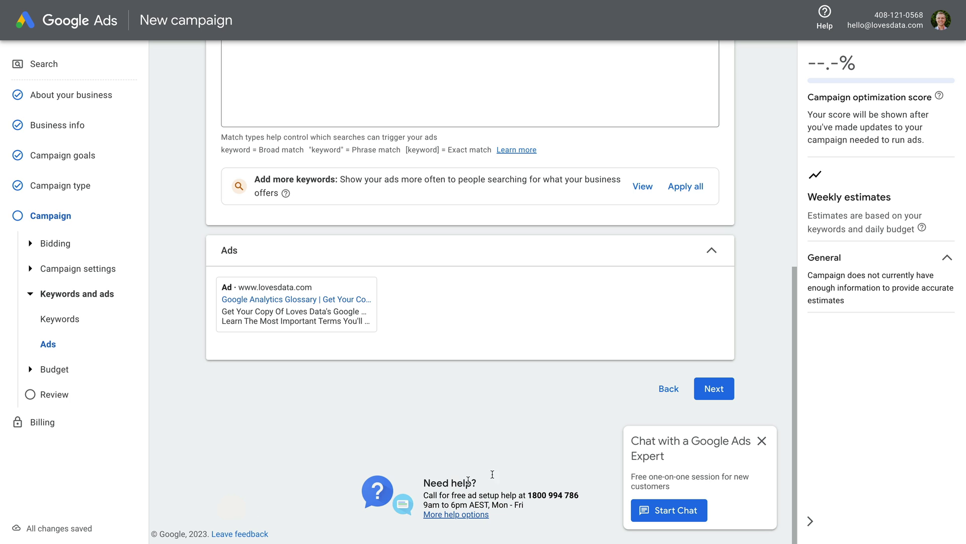
Continue to the budget stage and set a custom average daily budget of A$100.
{"action": "left_click", "coordinate": [713, 393]}
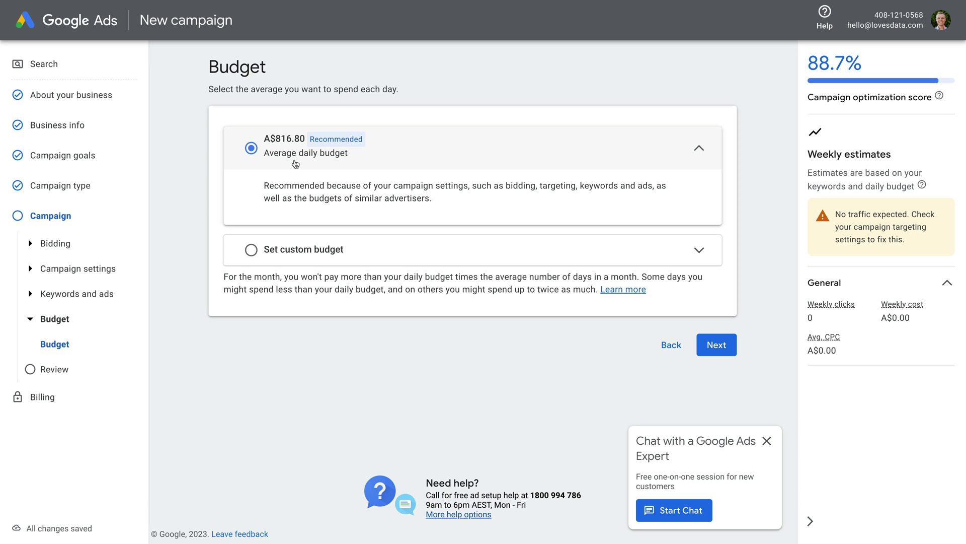
{"action": "left_click", "coordinate": [251, 257]}
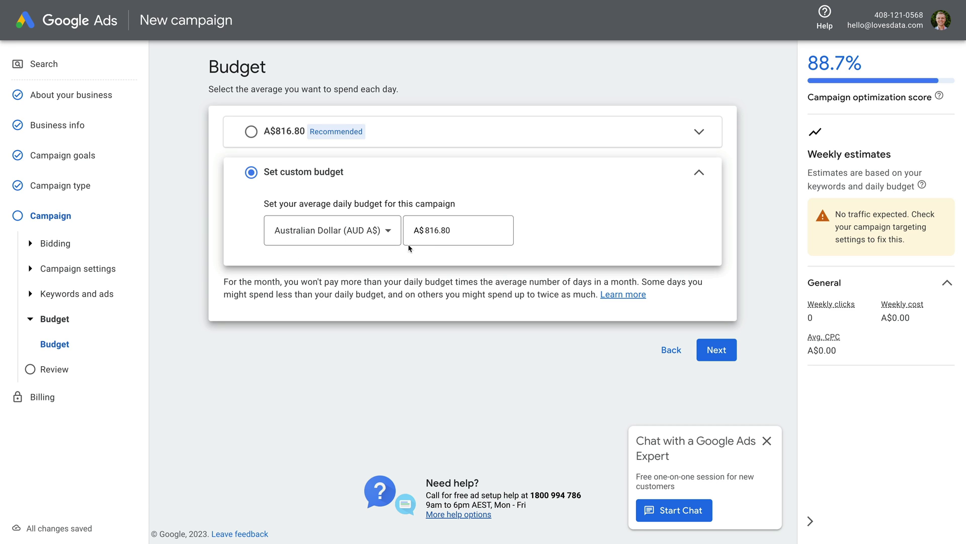
{"action": "left_click_drag", "start_coordinate": [461, 232], "coordinate": [421, 230]}
{"action": "type", "text": "100"}
{"action": "left_click", "coordinate": [451, 254]}
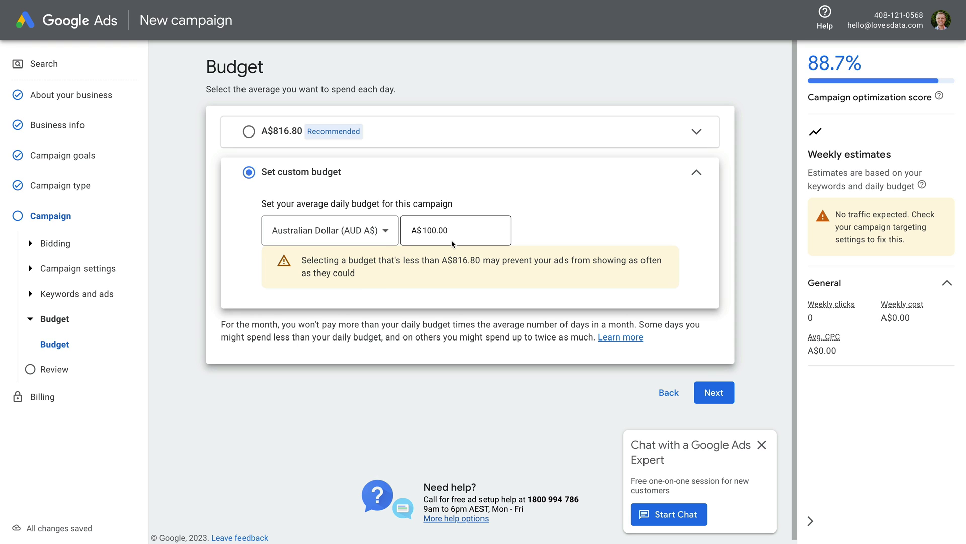
Reduce the custom average daily budget to A$10.00.
{"action": "left_click_drag", "start_coordinate": [449, 231], "coordinate": [431, 231]}
{"action": "key", "text": "BackSpace"}
{"action": "type", "text": ".00"}
{"action": "left_click", "coordinate": [565, 231]}
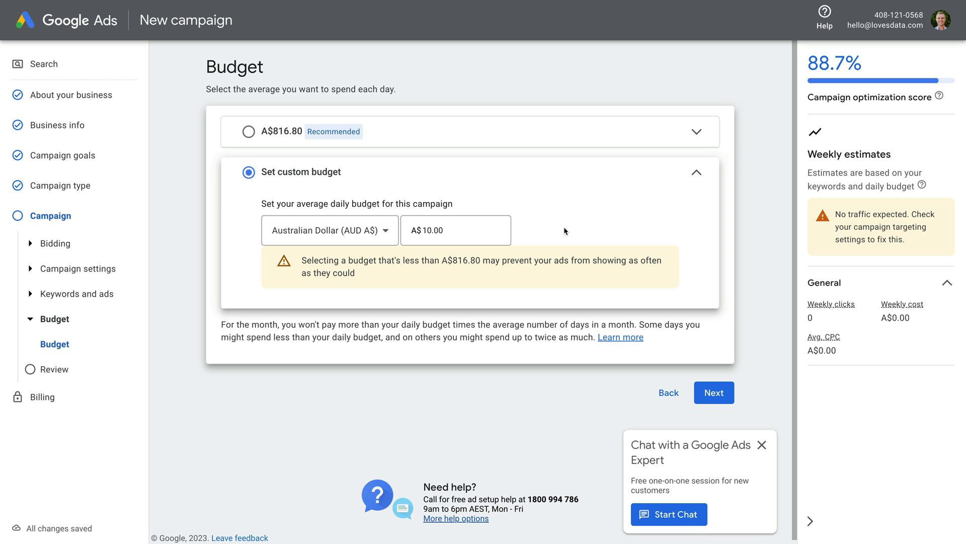
Continue to the campaign review and rename the campaign as "Search | GA Glossary".
{"action": "left_click", "coordinate": [726, 399]}
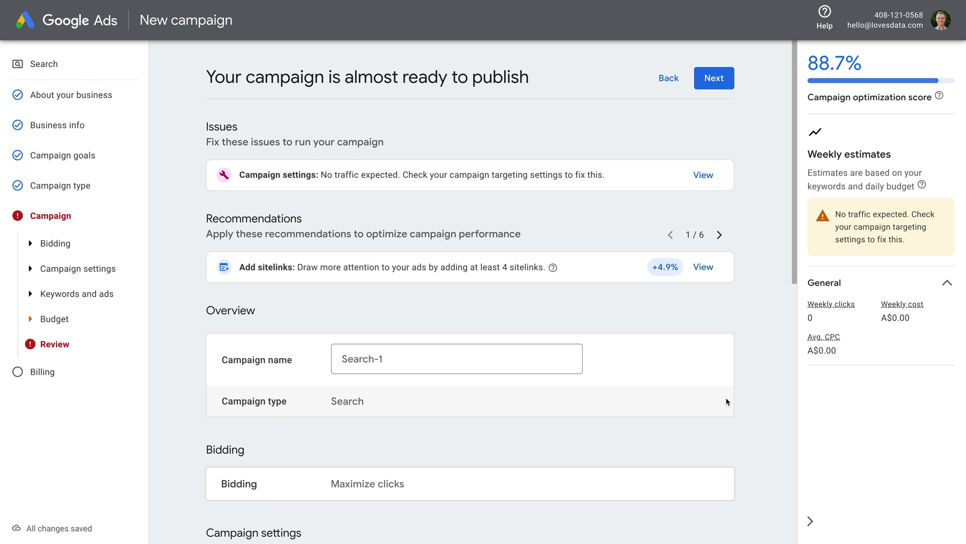
{"action": "scroll", "coordinate": [726, 398], "scroll_direction": "down", "scroll_amount": 2}
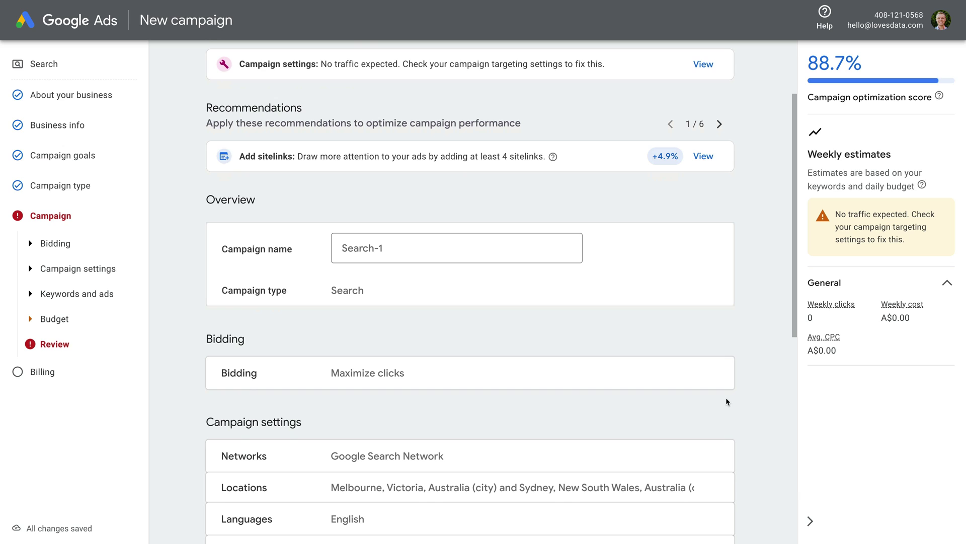
{"action": "left_click_drag", "start_coordinate": [470, 247], "coordinate": [328, 247]}
{"action": "type", "text": "Search | GA Glossary"}
{"action": "left_click", "coordinate": [428, 323]}
Check the campaign settings, keywords, ads and budget summary, and continue to the payment information in billing.
{"action": "scroll", "coordinate": [428, 328], "scroll_direction": "down", "scroll_amount": 5}
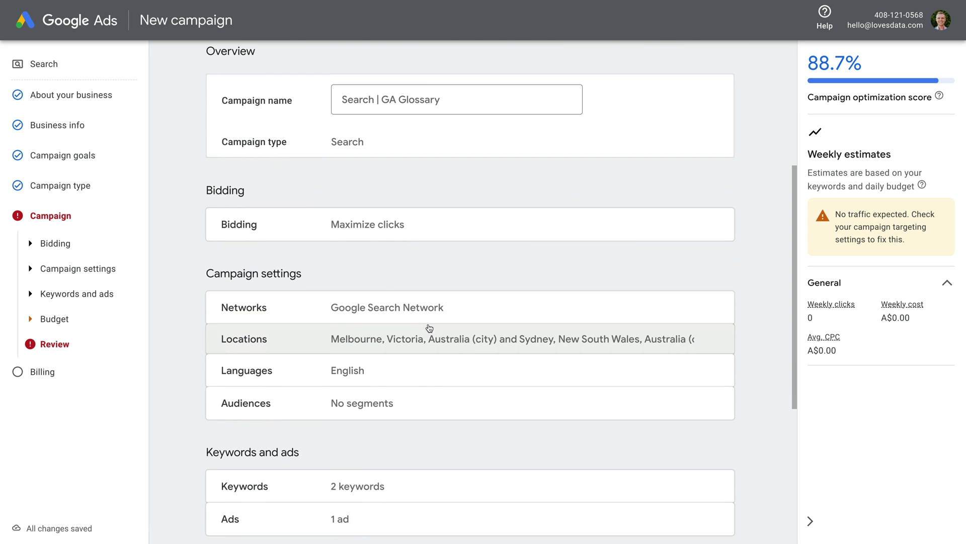
{"action": "scroll", "coordinate": [429, 327], "scroll_direction": "down", "scroll_amount": 2}
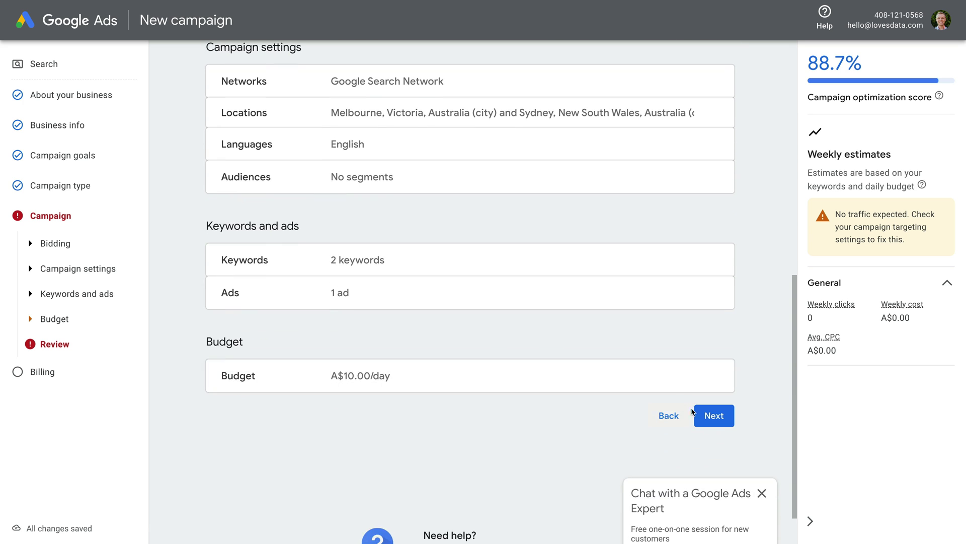
{"action": "left_click", "coordinate": [702, 417]}
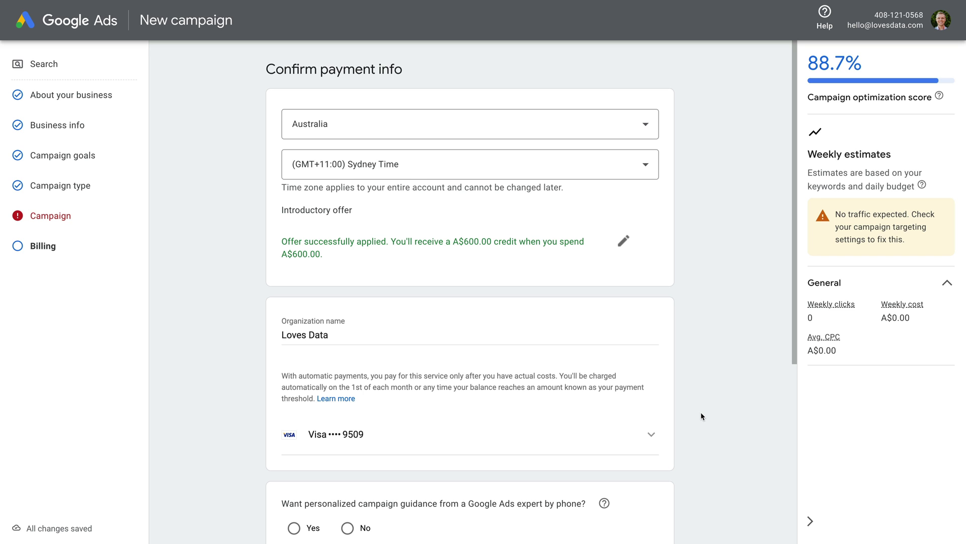
{"action": "scroll", "coordinate": [701, 417], "scroll_direction": "down", "scroll_amount": 4}
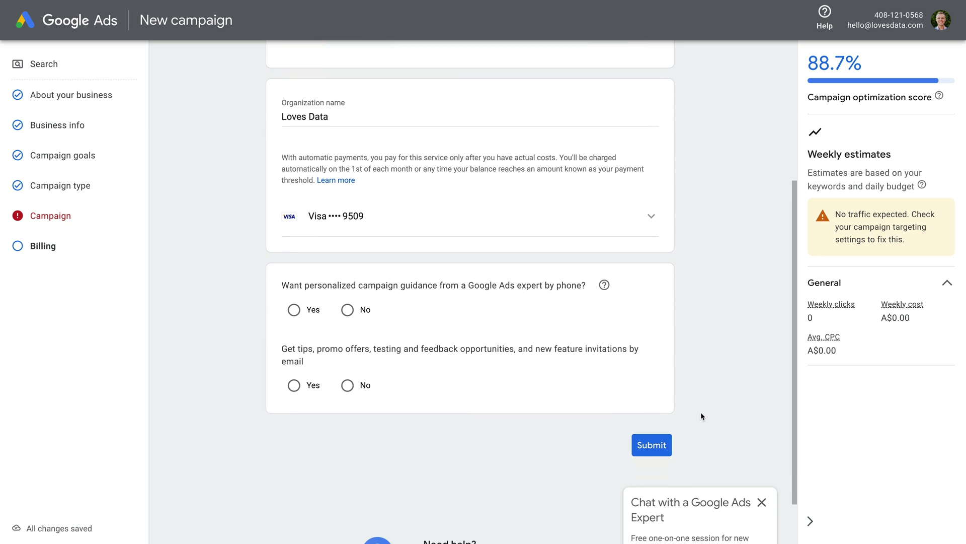
Decline both the phone campaign guidance and the email tips and offers, and submit the billing details.
{"action": "scroll", "coordinate": [702, 416], "scroll_direction": "down", "scroll_amount": 1}
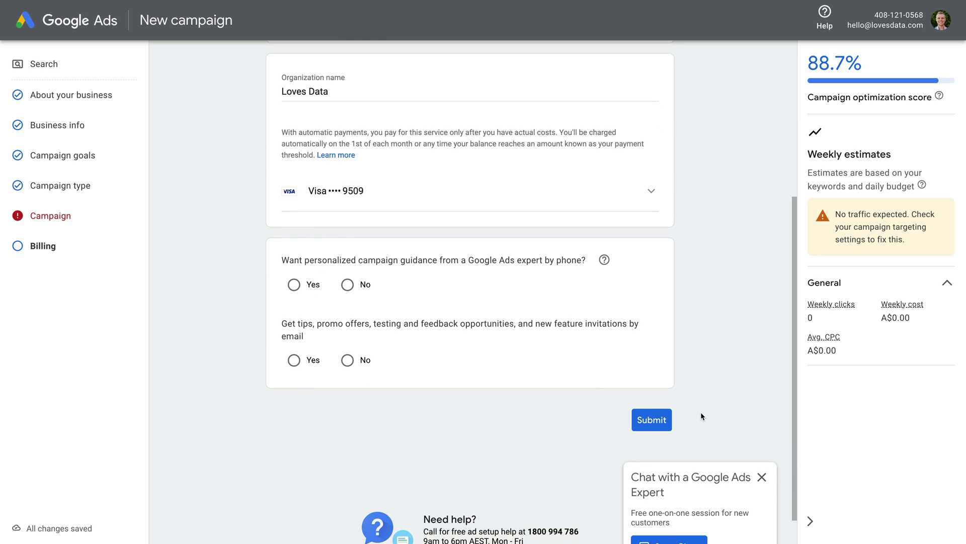
{"action": "left_click", "coordinate": [348, 285]}
{"action": "left_click", "coordinate": [347, 360]}
{"action": "left_click", "coordinate": [646, 420]}
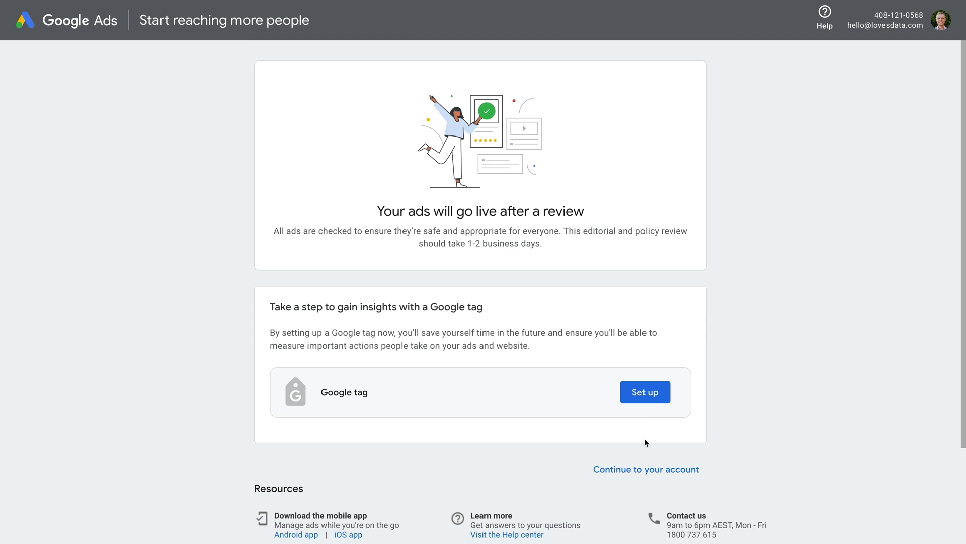
Continue into the account without setting up measurement, and pause the "Search | GA Glossary" campaign.
{"action": "left_click", "coordinate": [638, 470]}
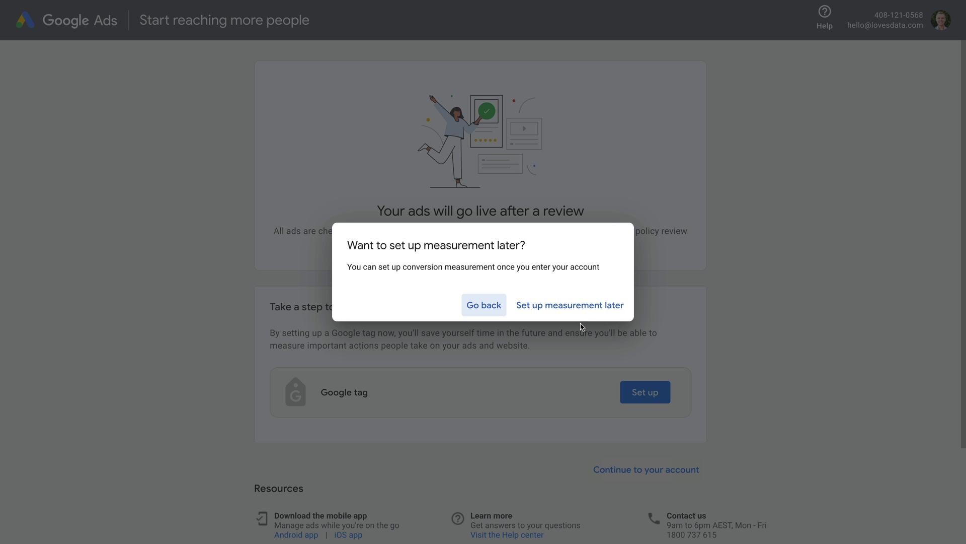
{"action": "left_click", "coordinate": [576, 307]}
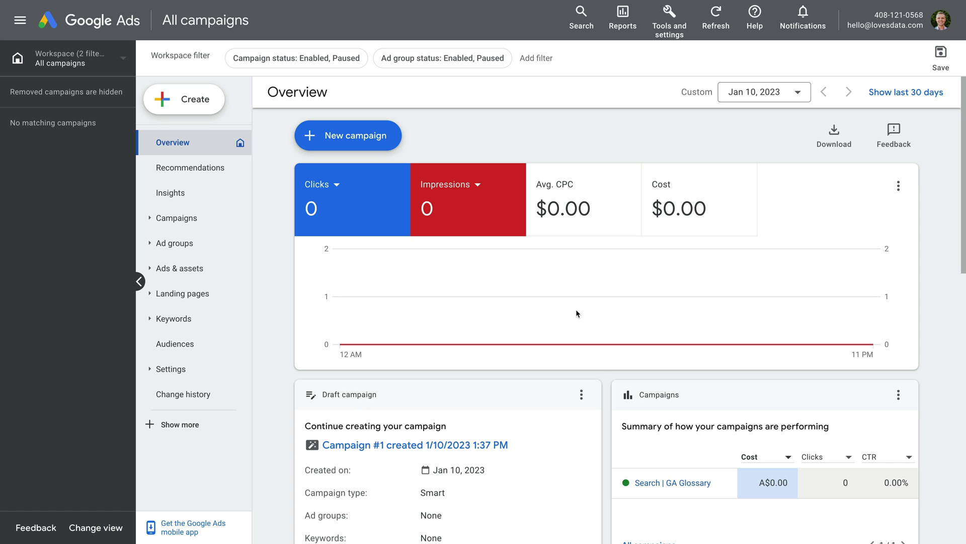
{"action": "left_click", "coordinate": [211, 217]}
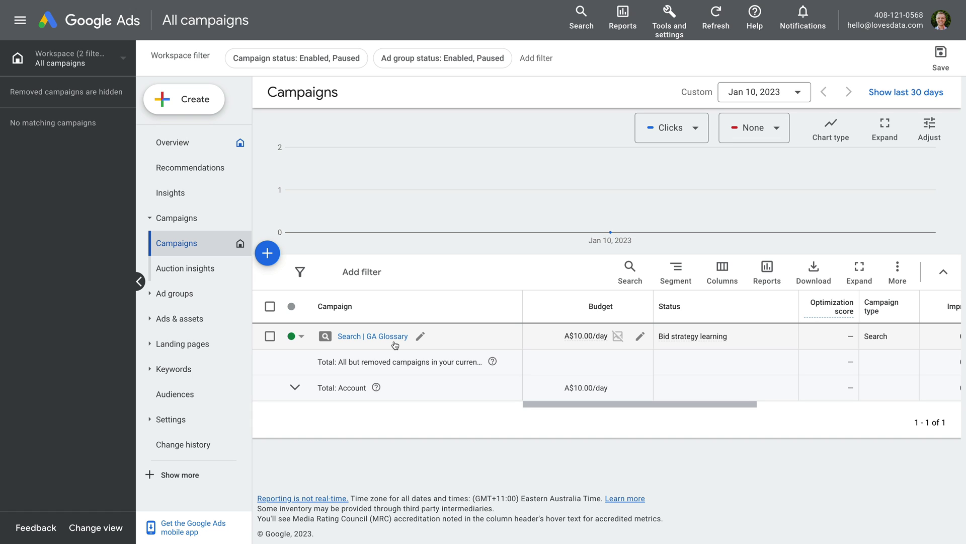
{"action": "left_click", "coordinate": [302, 336]}
{"action": "left_click", "coordinate": [324, 381]}
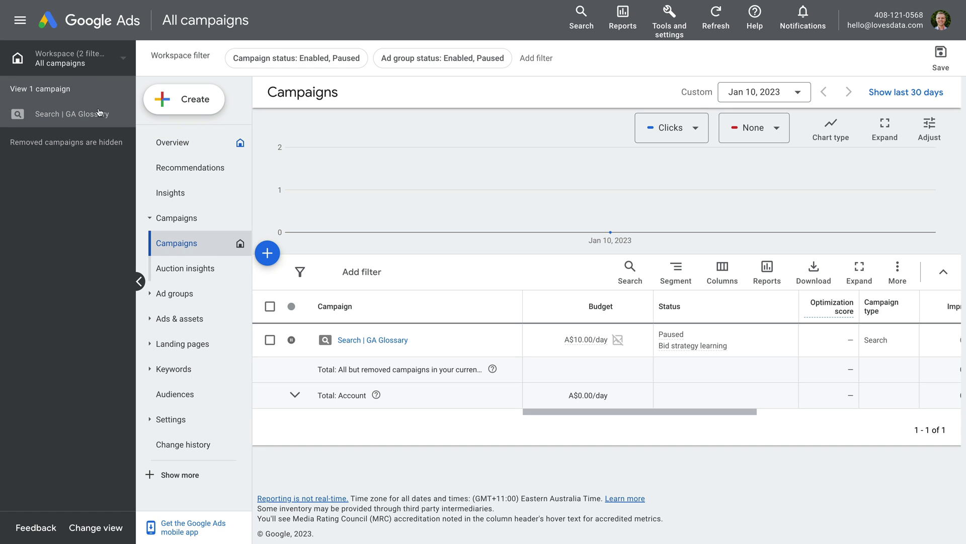
Look through the "Search | GA Glossary" campaign's General ad group, including its search keywords and ads.
{"action": "left_click", "coordinate": [71, 67]}
{"action": "left_click", "coordinate": [208, 121]}
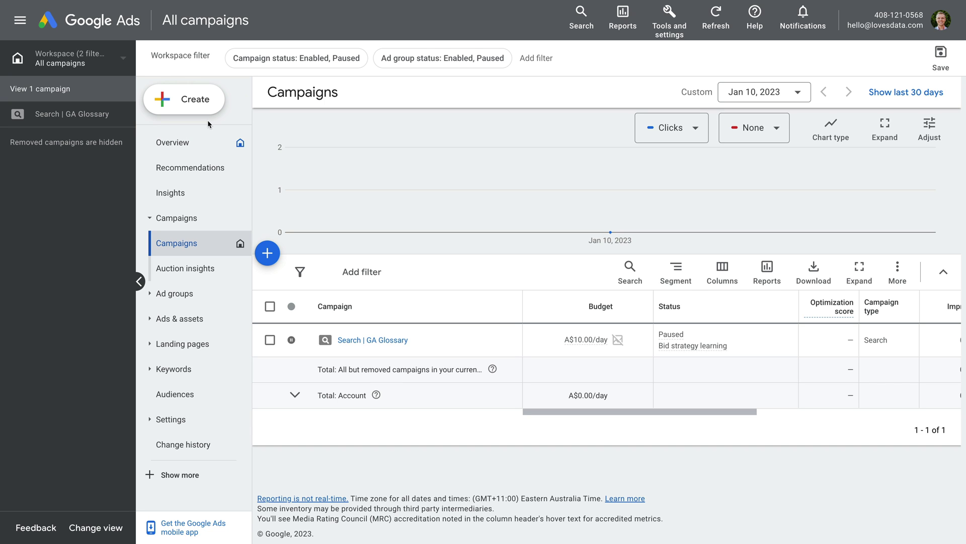
{"action": "left_click", "coordinate": [100, 117]}
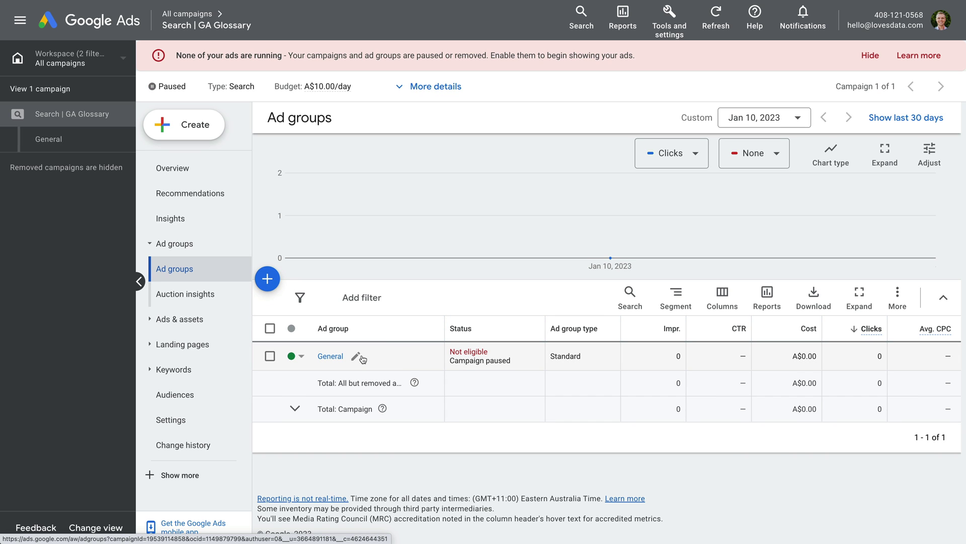
{"action": "left_click", "coordinate": [331, 358]}
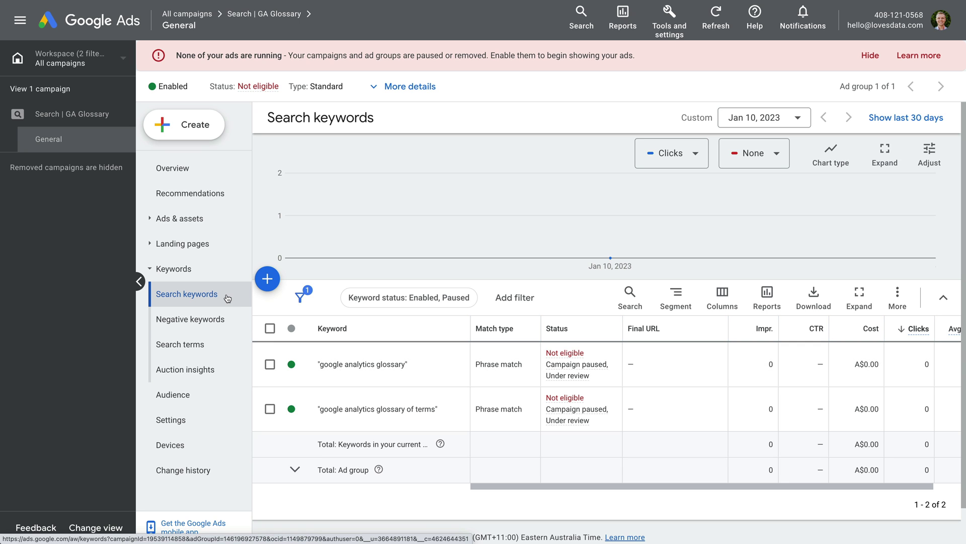
{"action": "left_click", "coordinate": [214, 220]}
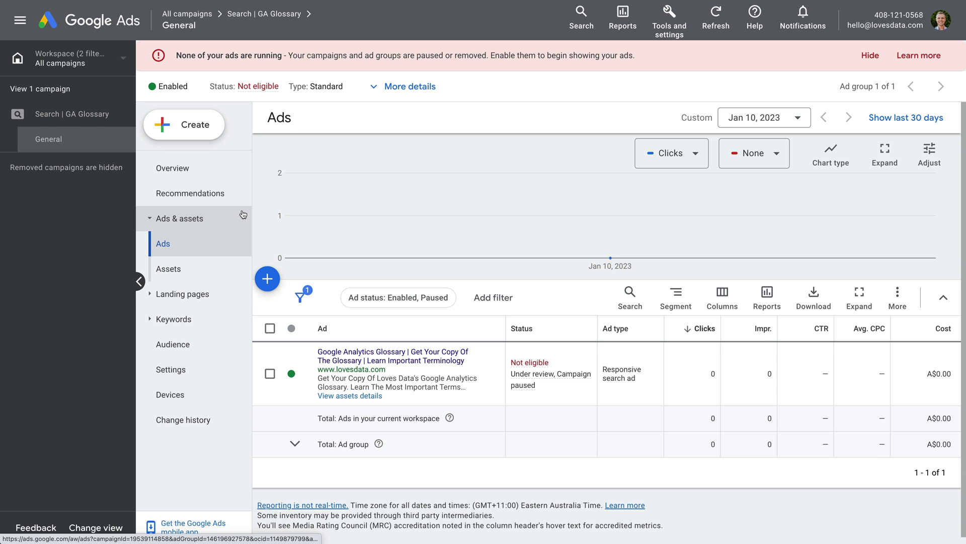
Get new keyword ideas in Keyword Planner for "google analytics glossary" and "google analytics terms".
{"action": "left_click", "coordinate": [670, 25]}
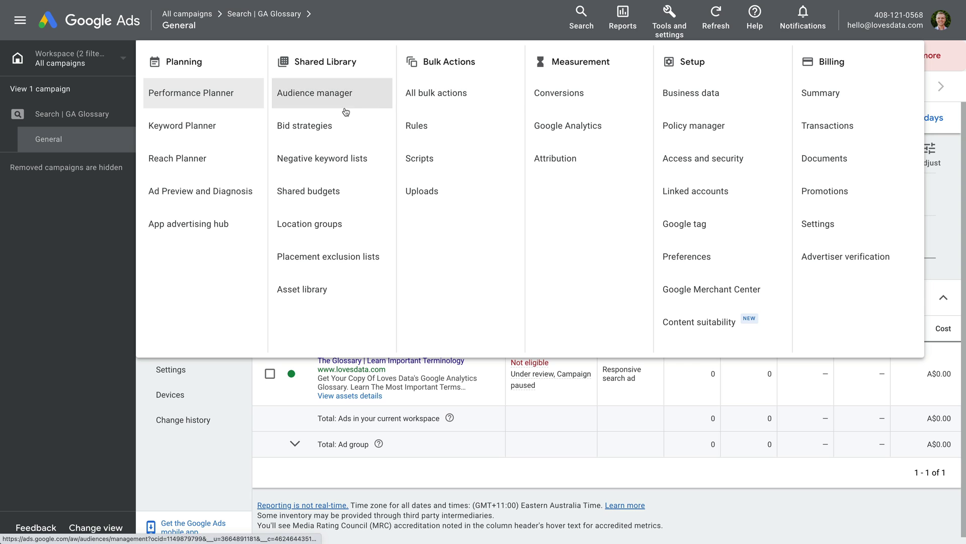
{"action": "left_click", "coordinate": [219, 132]}
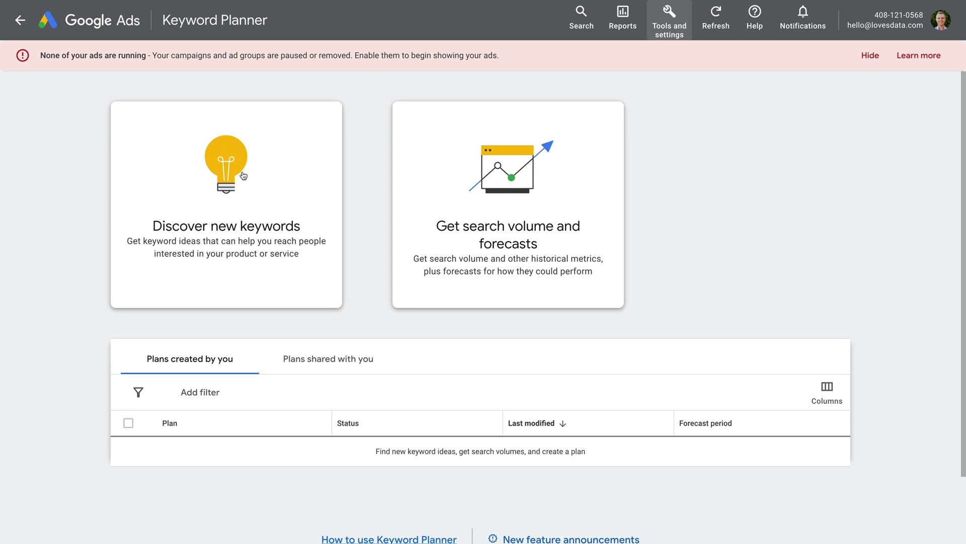
{"action": "left_click", "coordinate": [319, 222]}
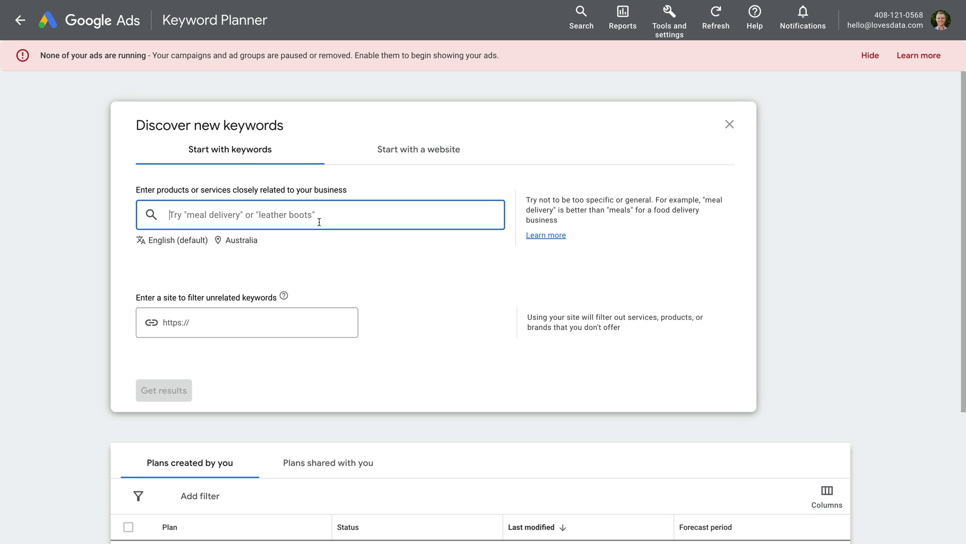
{"action": "type", "text": "google analytics glossary"}
{"action": "key", "text": "Return"}
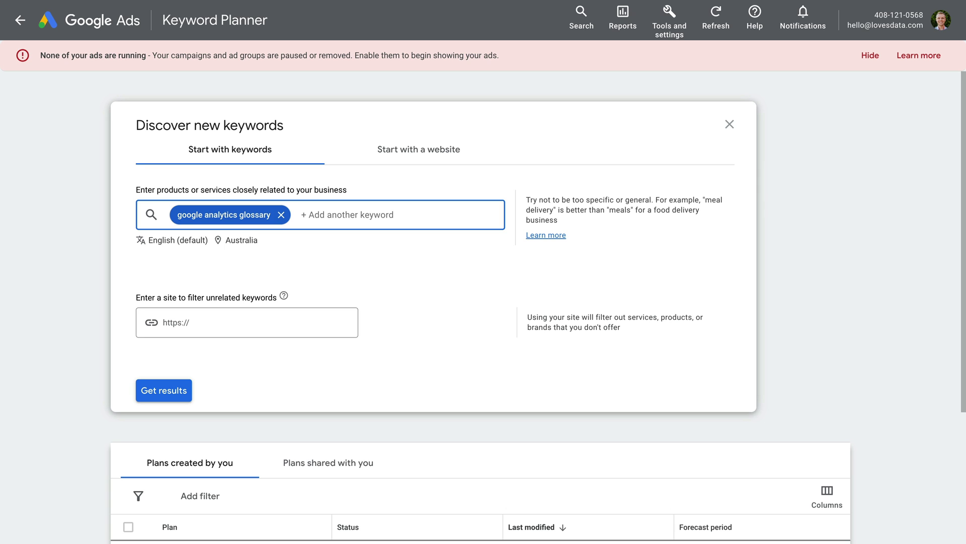
{"action": "type", "text": "google analytic"}
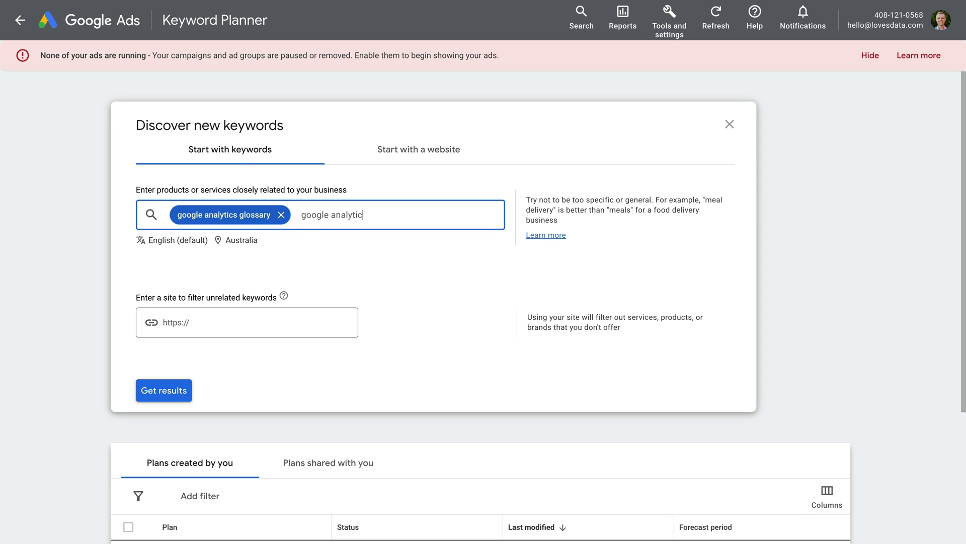
{"action": "type", "text": "s terms"}
{"action": "key", "text": "Return"}
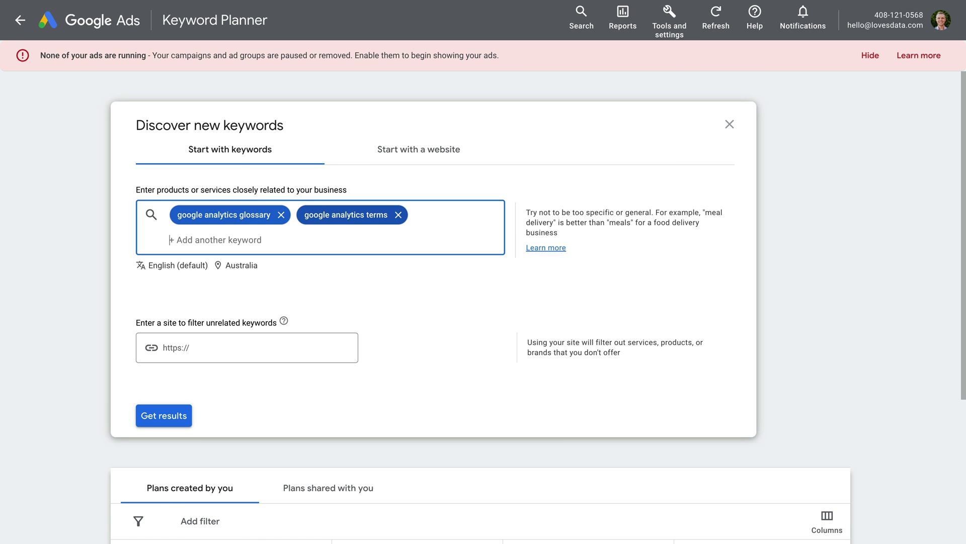
{"action": "left_click", "coordinate": [184, 411]}
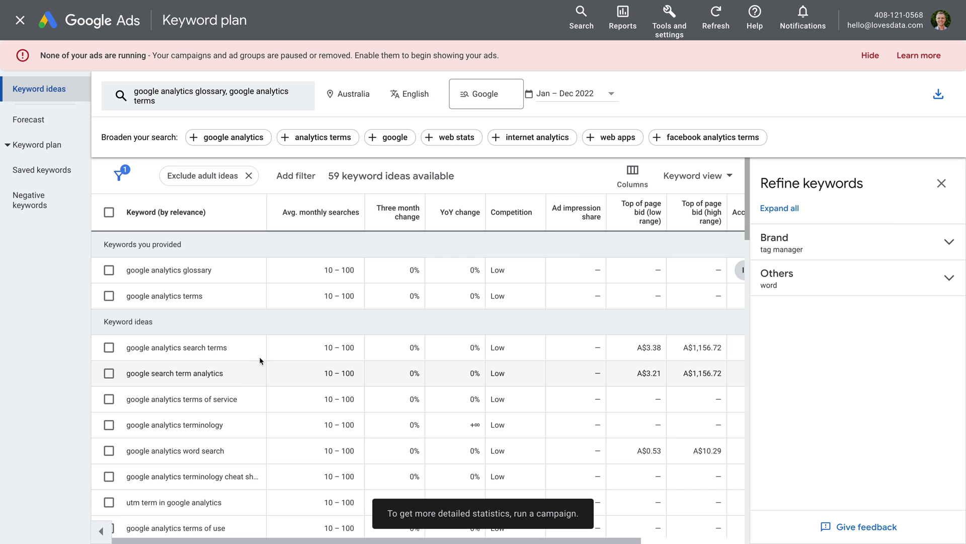
Examine the suggested keyword ideas with their monthly searches, competition, top-of-page bids and account status.
{"action": "scroll", "coordinate": [332, 294], "scroll_direction": "down", "scroll_amount": 2}
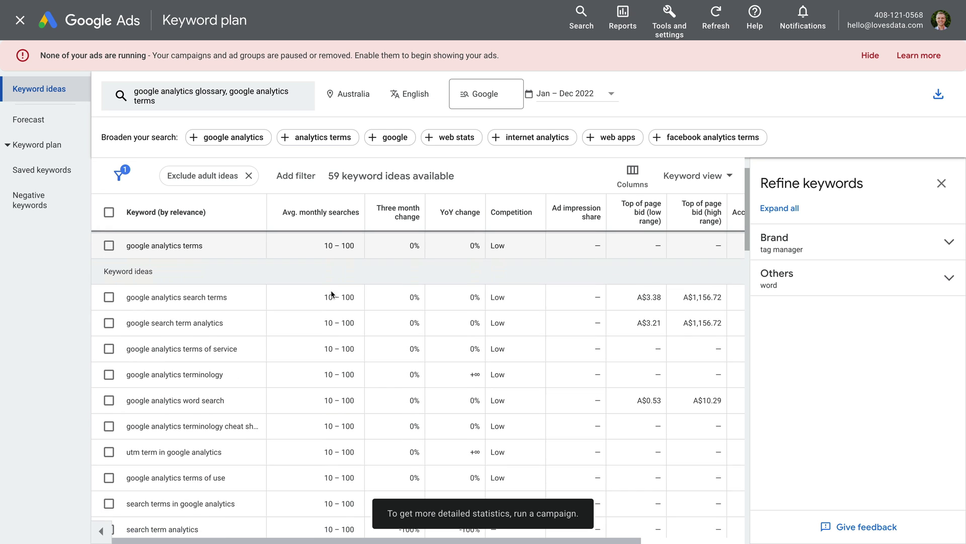
{"action": "scroll", "coordinate": [332, 294], "scroll_direction": "up", "scroll_amount": 2}
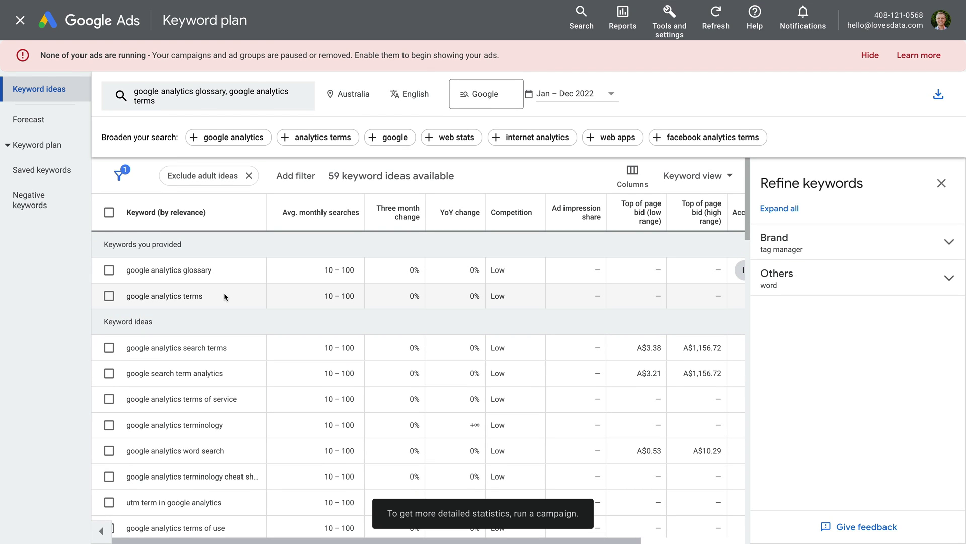
{"action": "scroll", "coordinate": [224, 294], "scroll_direction": "down", "scroll_amount": 3}
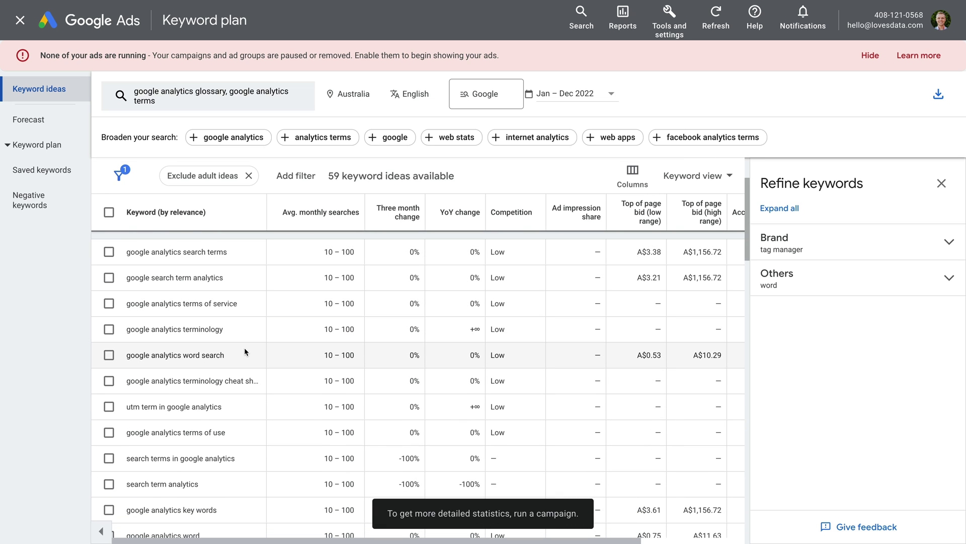
{"action": "scroll", "coordinate": [244, 349], "scroll_direction": "down", "scroll_amount": 4}
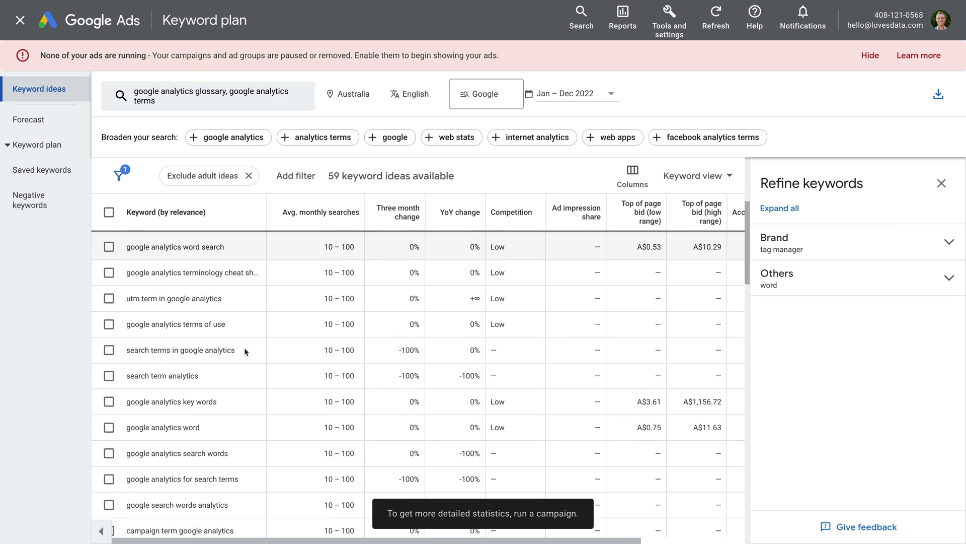
{"action": "scroll", "coordinate": [244, 351], "scroll_direction": "down", "scroll_amount": 4}
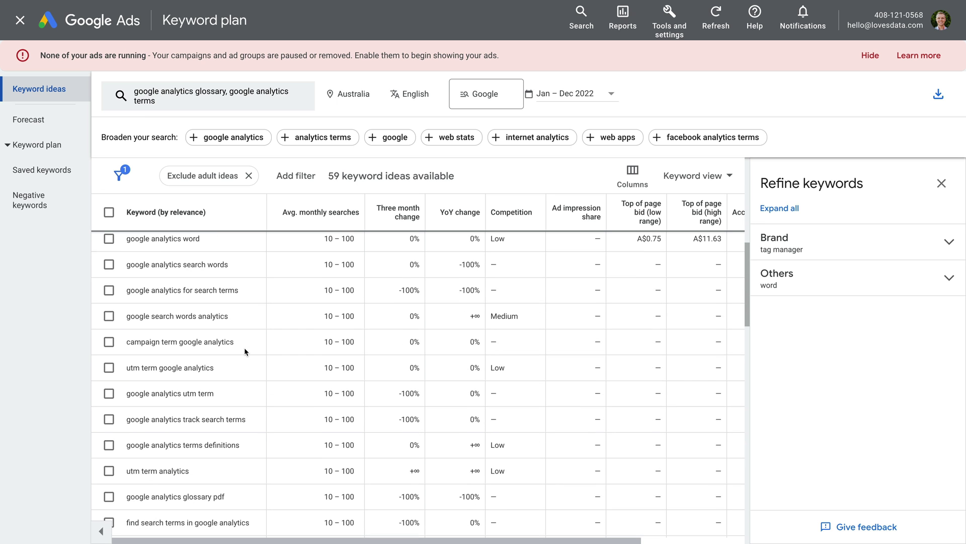
{"action": "scroll", "coordinate": [245, 351], "scroll_direction": "down", "scroll_amount": 1}
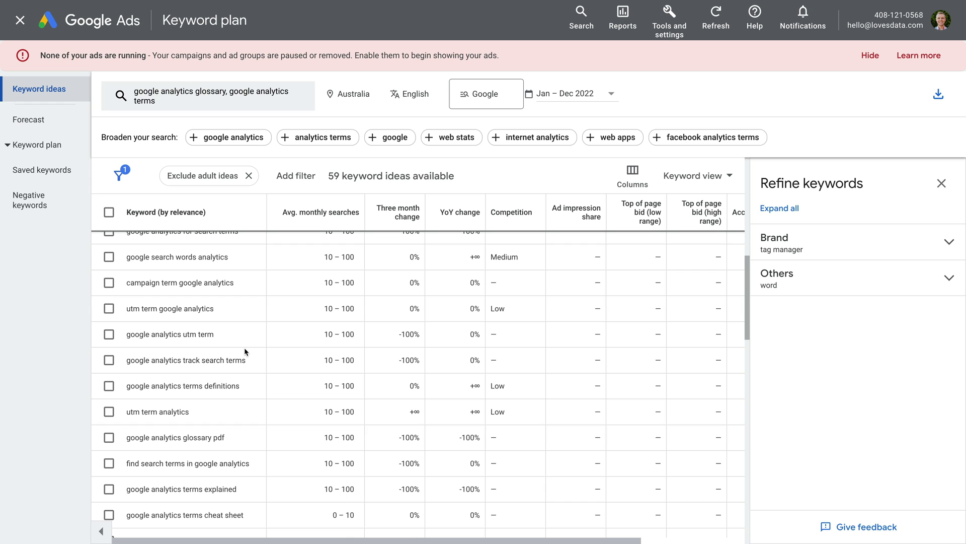
{"action": "scroll", "coordinate": [245, 350], "scroll_direction": "up", "scroll_amount": 5}
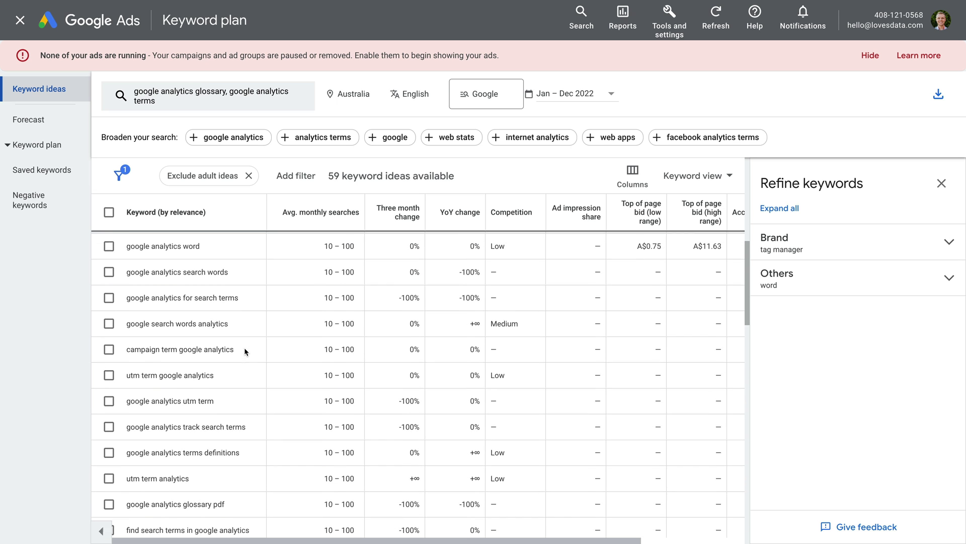
{"action": "scroll", "coordinate": [245, 351], "scroll_direction": "up", "scroll_amount": 6}
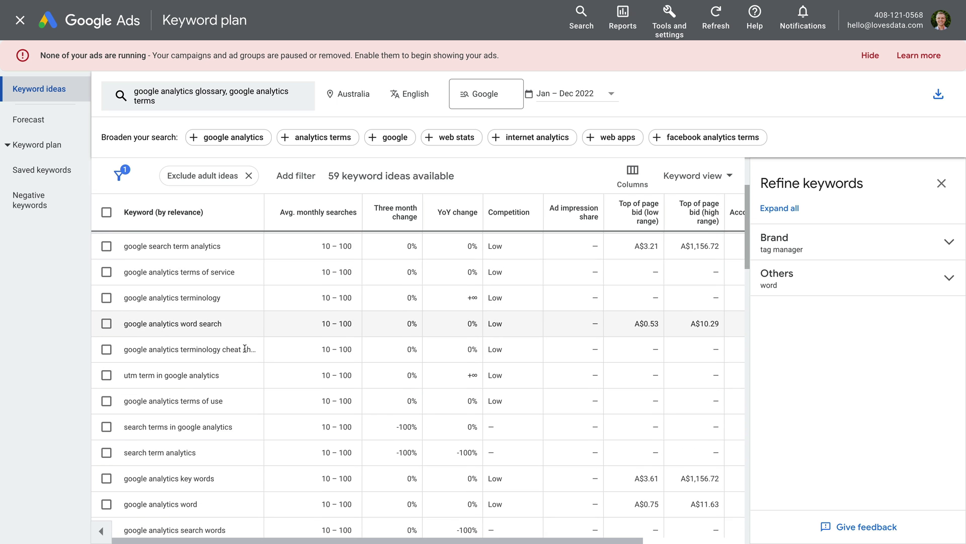
{"action": "scroll", "coordinate": [244, 350], "scroll_direction": "right", "scroll_amount": 3}
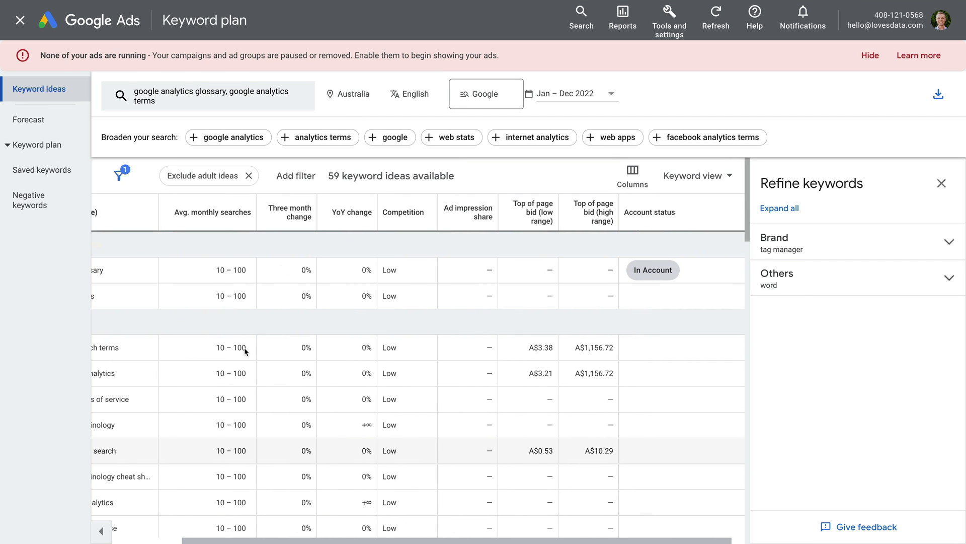
{"action": "scroll", "coordinate": [244, 351], "scroll_direction": "left", "scroll_amount": 4}
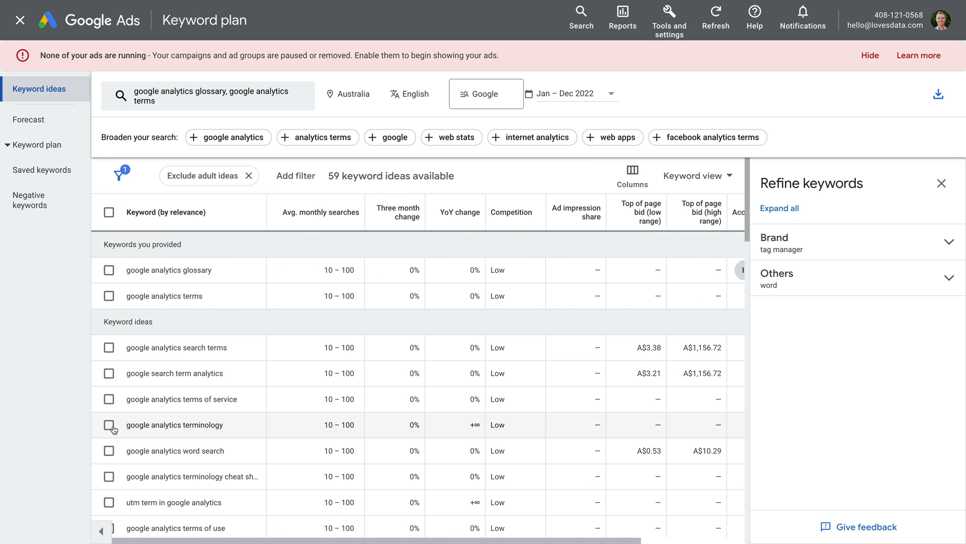
Select the keyword ideas for google analytics terminology and its cheat sheet, and choose the existing "Search | GA Glossary" campaign as their destination.
{"action": "left_click", "coordinate": [109, 426]}
{"action": "left_click", "coordinate": [109, 477]}
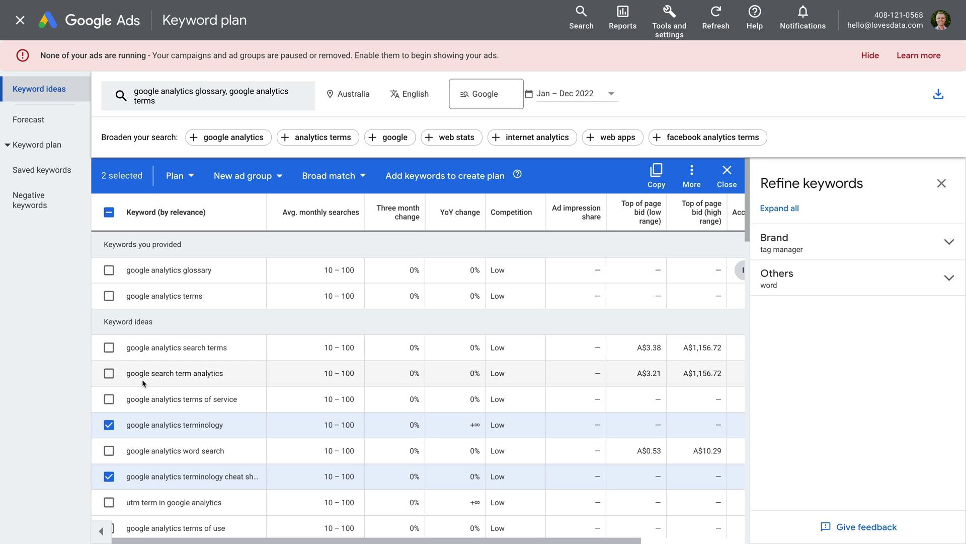
{"action": "left_click", "coordinate": [184, 182]}
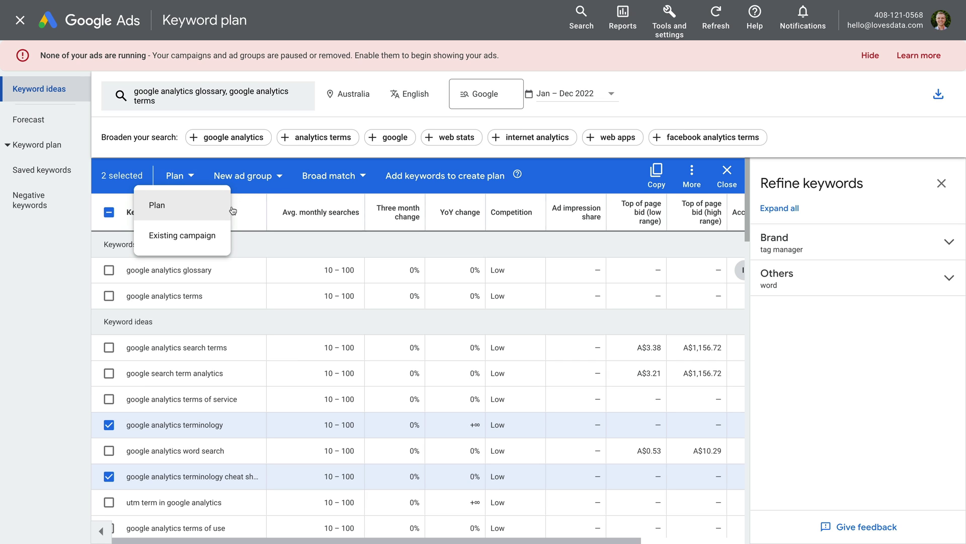
{"action": "left_click", "coordinate": [199, 243]}
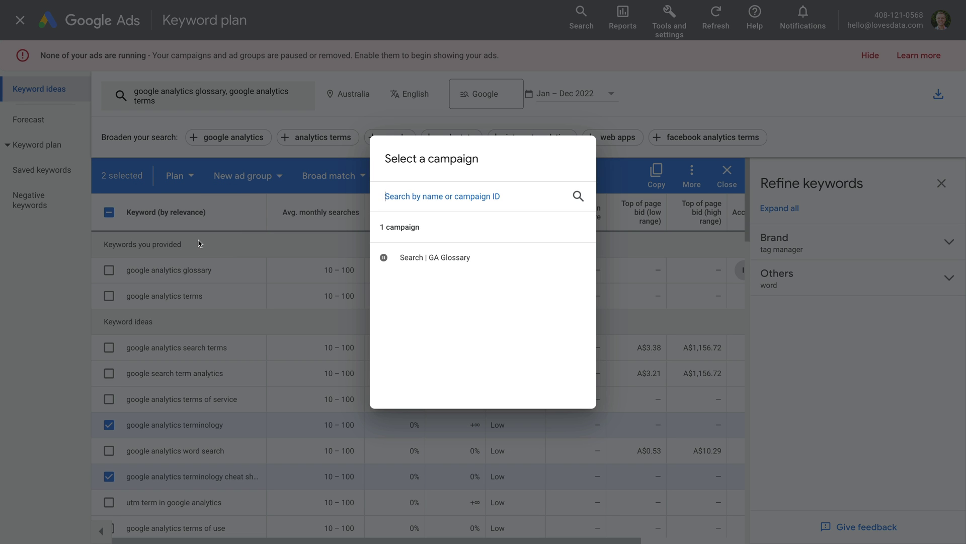
{"action": "left_click", "coordinate": [440, 257]}
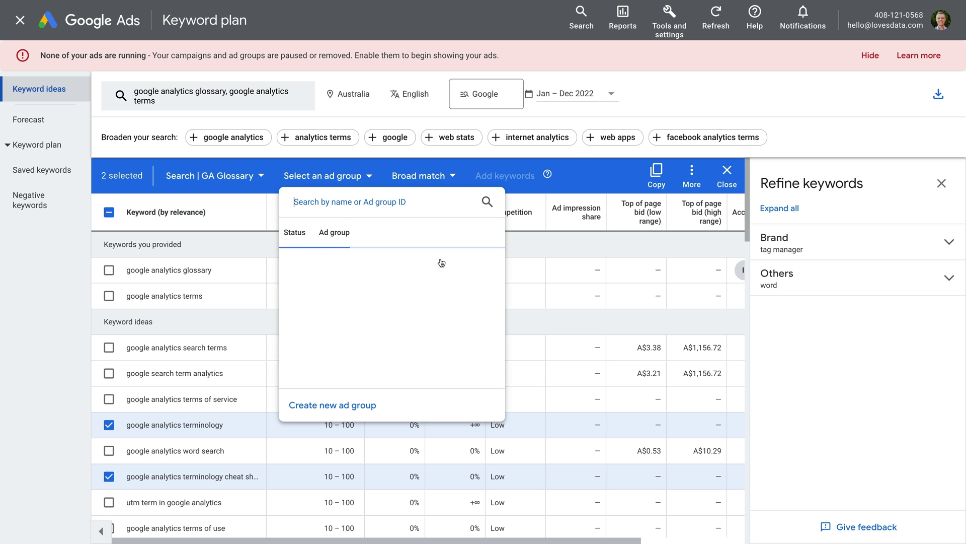
Assign the selected keywords to a new ad group named "Terminology" and set their match type to Phrase match.
{"action": "left_click", "coordinate": [346, 405]}
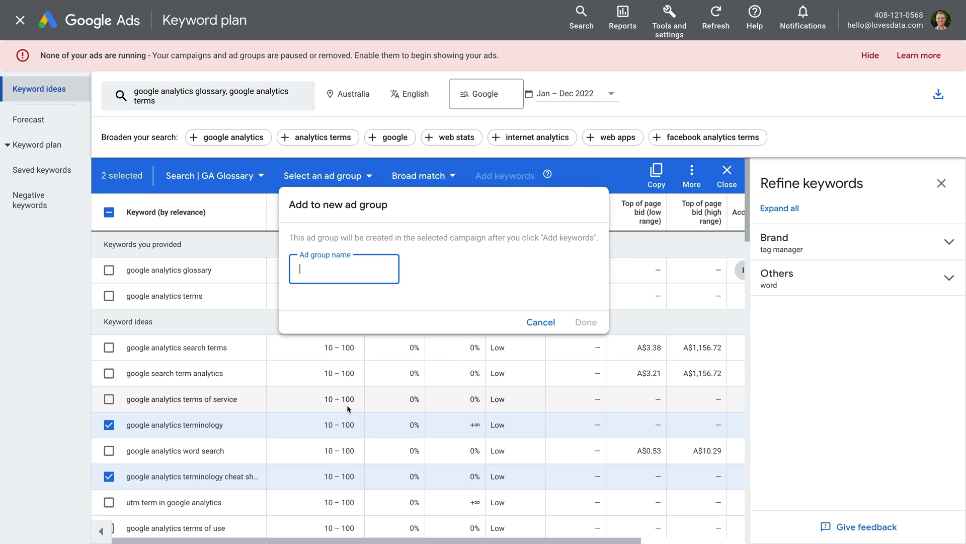
{"action": "type", "text": "Terminology"}
{"action": "left_click", "coordinate": [581, 325]}
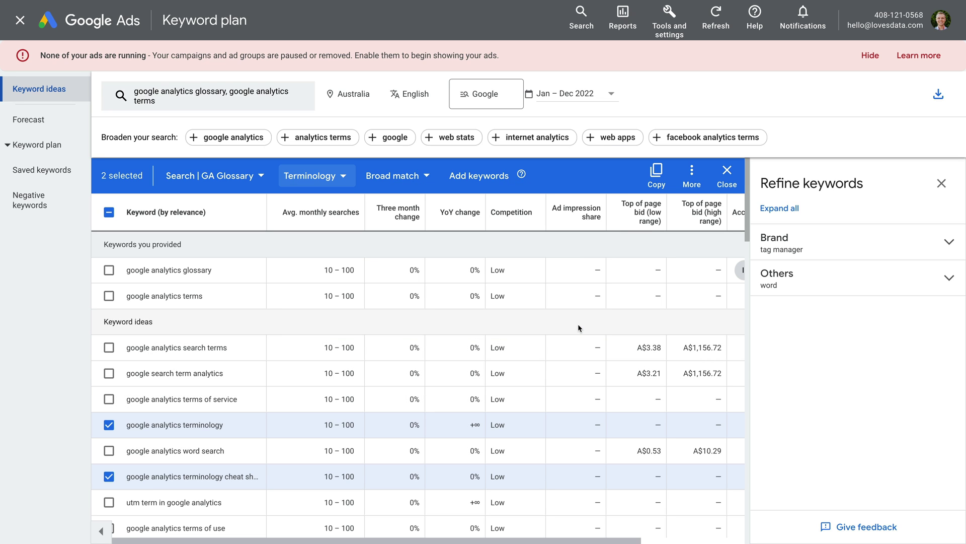
{"action": "left_click", "coordinate": [372, 175]}
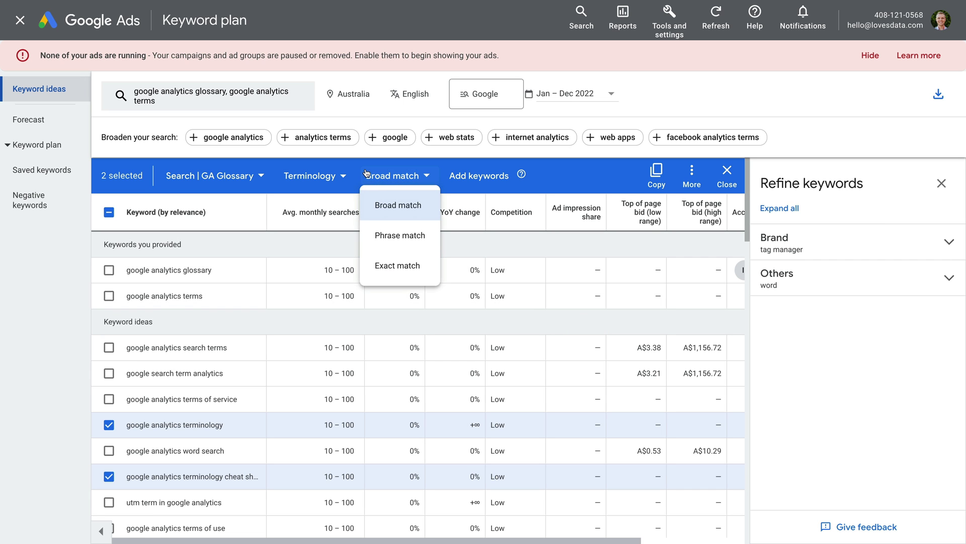
{"action": "left_click", "coordinate": [409, 235]}
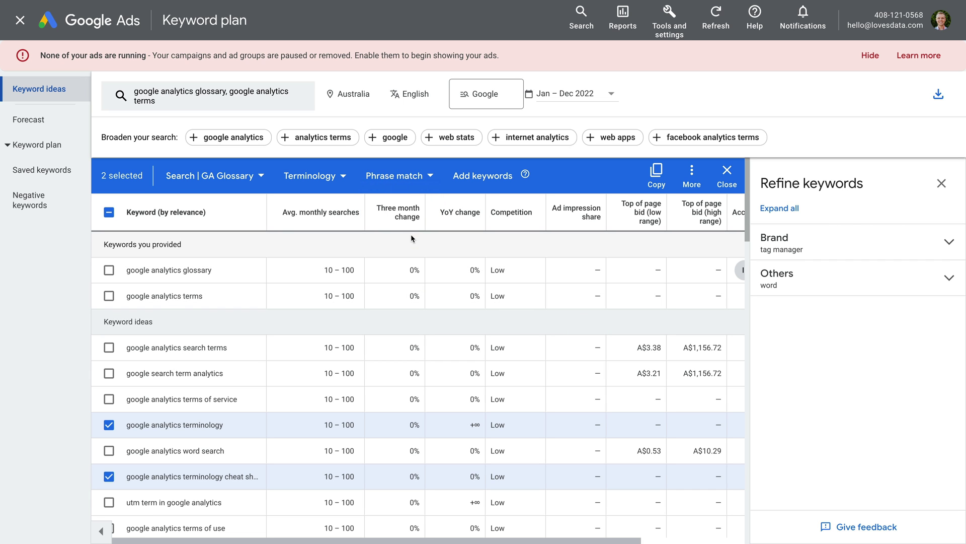
Add the two selected keywords to the campaign, confirm the addition, and leave the keyword plan.
{"action": "left_click", "coordinate": [487, 176]}
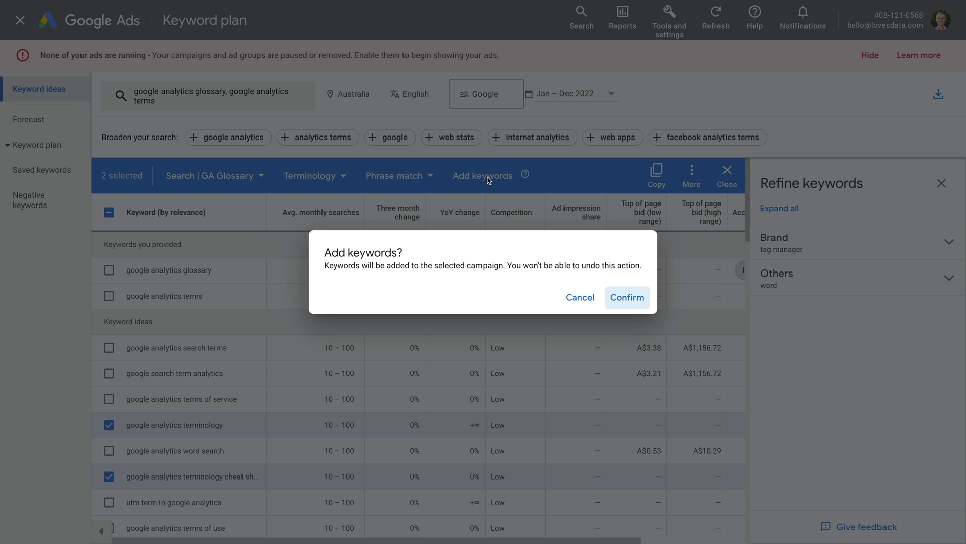
{"action": "left_click", "coordinate": [640, 301]}
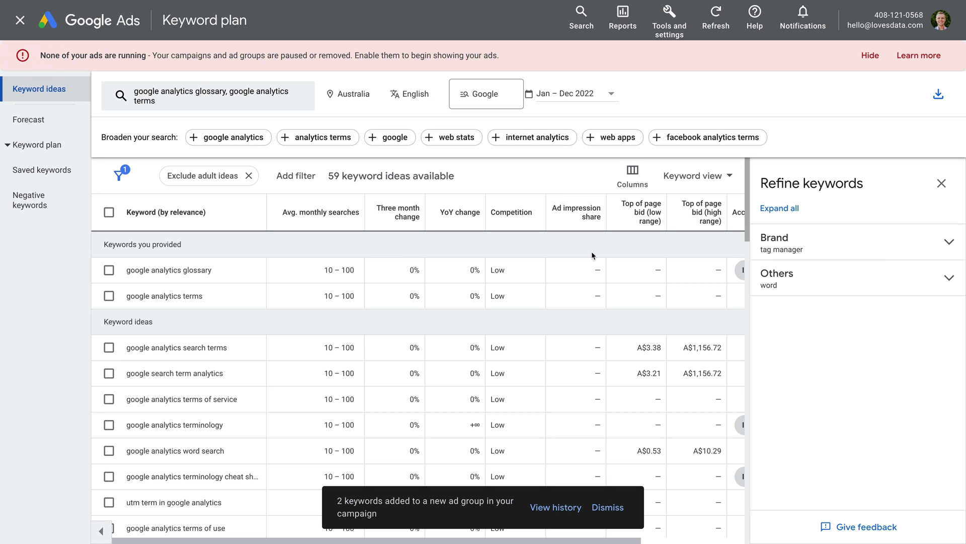
{"action": "left_click", "coordinate": [21, 21]}
{"action": "left_click", "coordinate": [20, 21]}
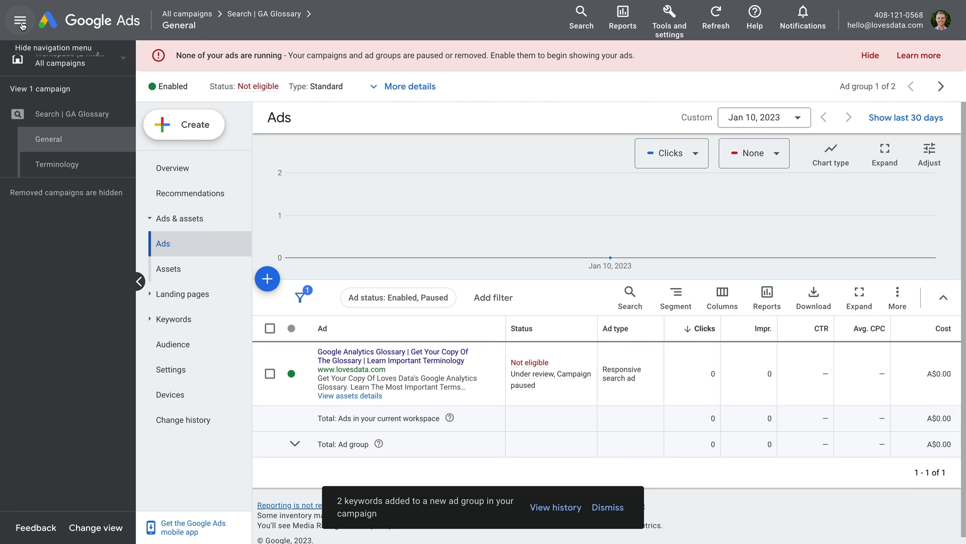
Rename the "General" ad group in the "Search | GA Glossary" campaign to "Glossary".
{"action": "left_click", "coordinate": [107, 118]}
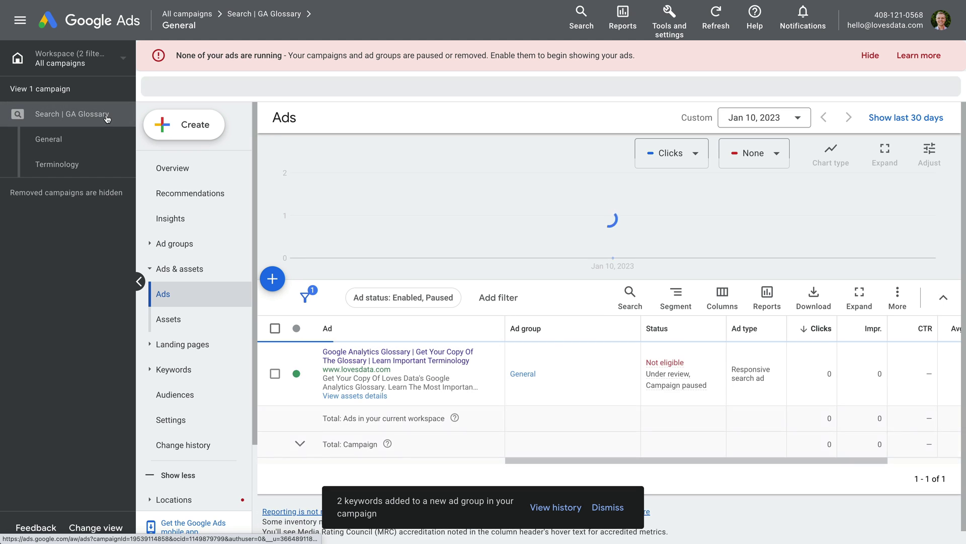
{"action": "left_click", "coordinate": [194, 244]}
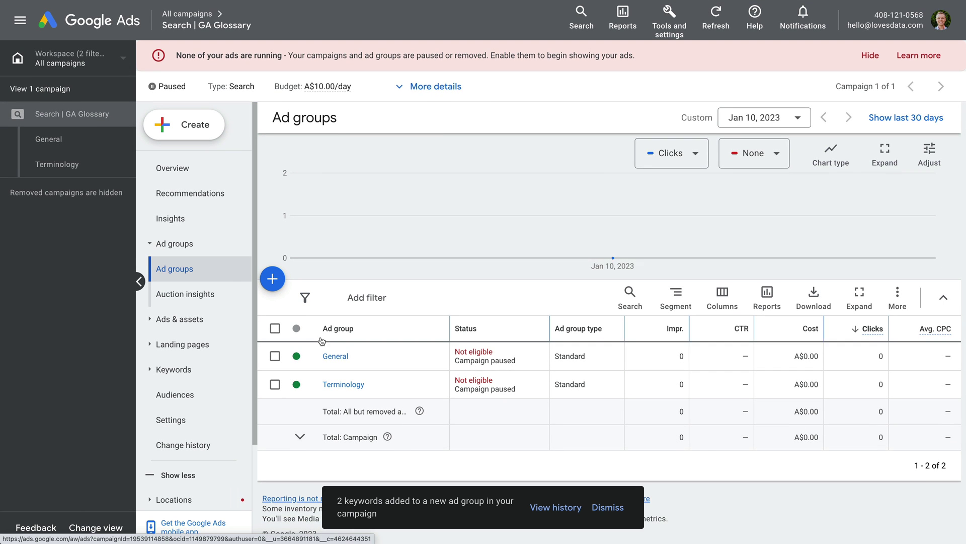
{"action": "left_click", "coordinate": [360, 358]}
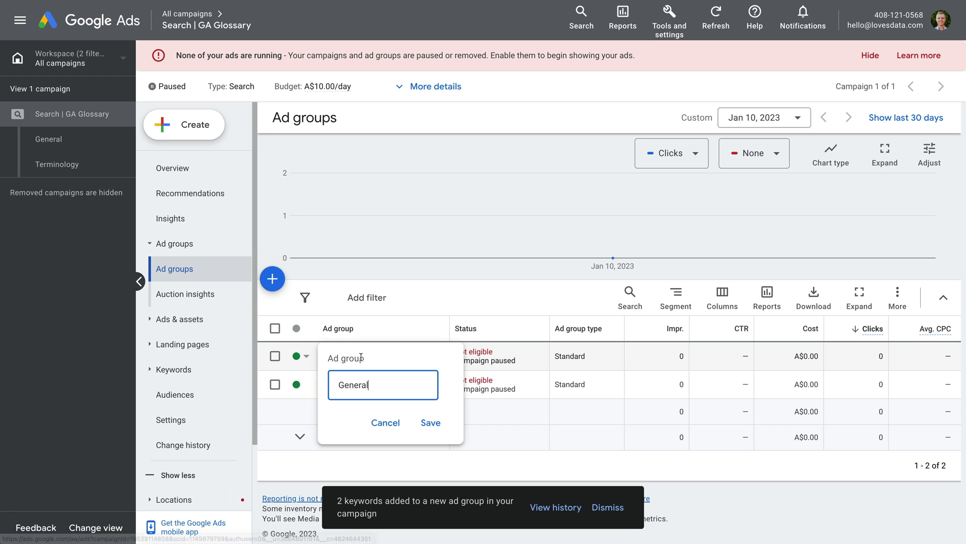
{"action": "left_click_drag", "start_coordinate": [373, 383], "coordinate": [332, 385]}
{"action": "type", "text": "Go"}
{"action": "key", "text": "BackSpace"}
{"action": "type", "text": "lossary"}
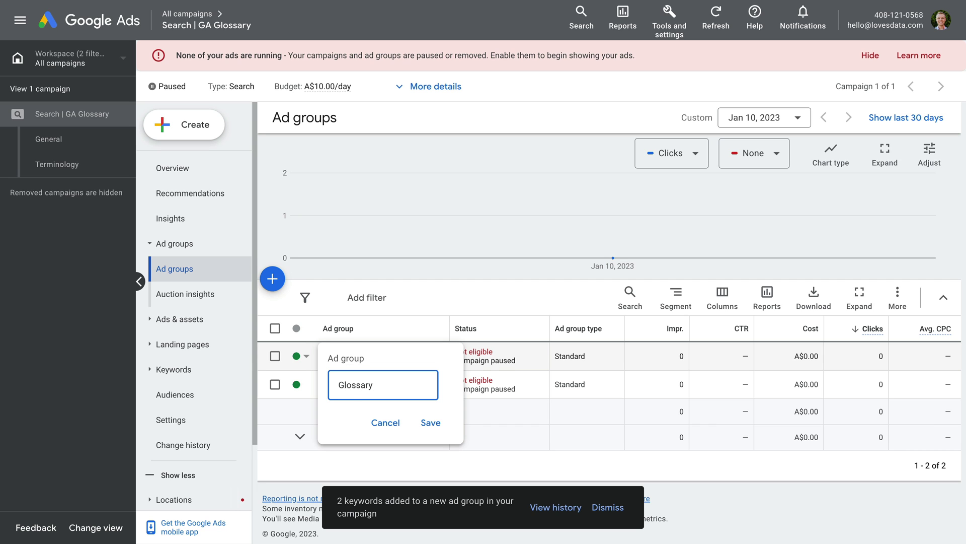
{"action": "left_click", "coordinate": [436, 427]}
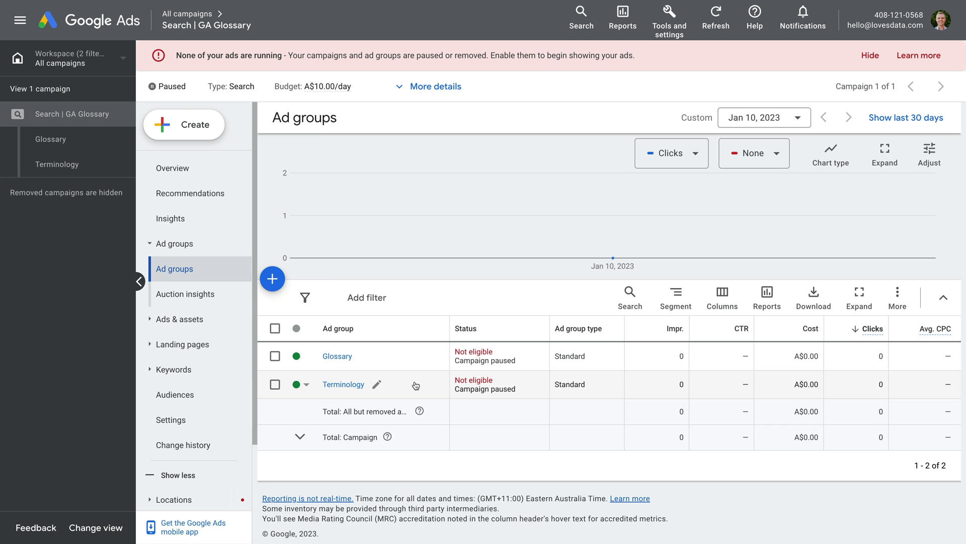
Review the search keywords of the Glossary and Terminology ad groups, including the form for adding more keywords.
{"action": "left_click", "coordinate": [102, 146]}
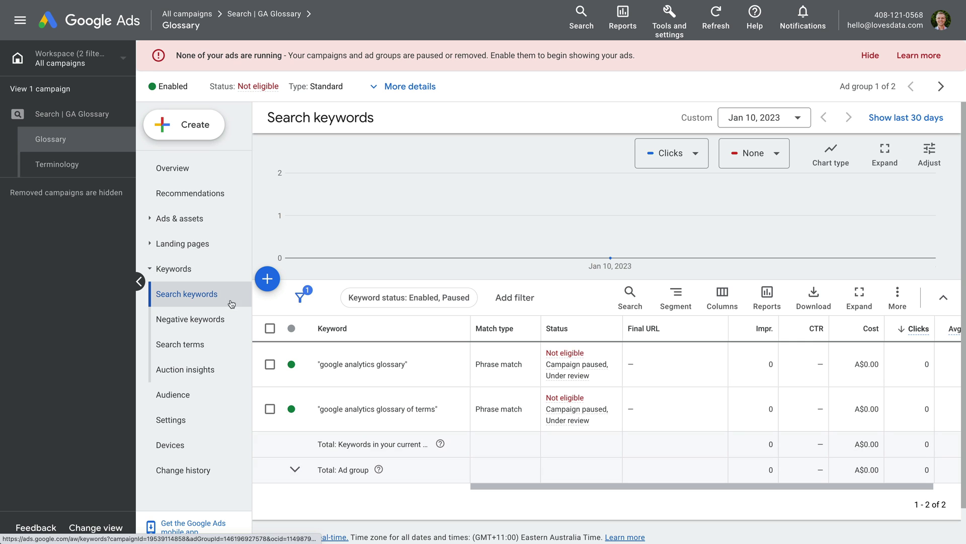
{"action": "left_click", "coordinate": [268, 279]}
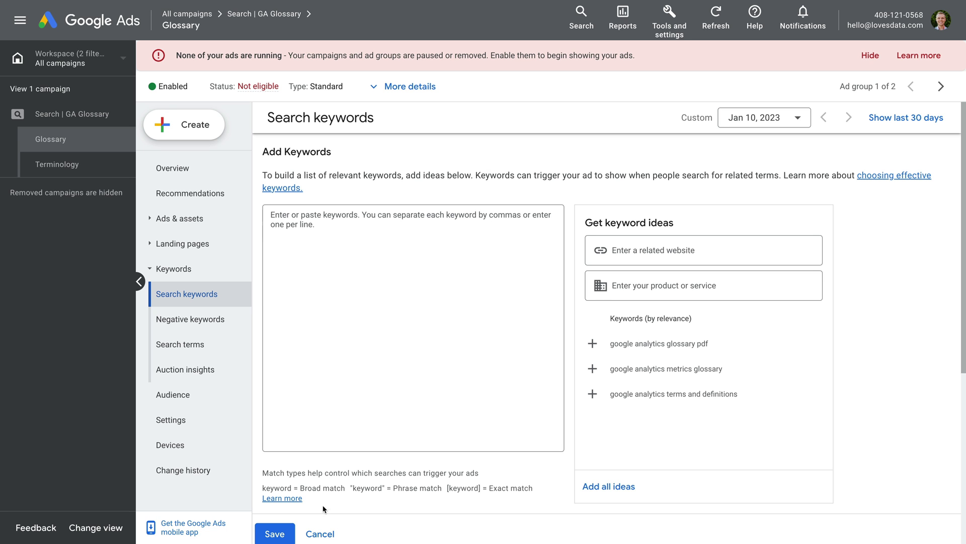
{"action": "left_click", "coordinate": [320, 534]}
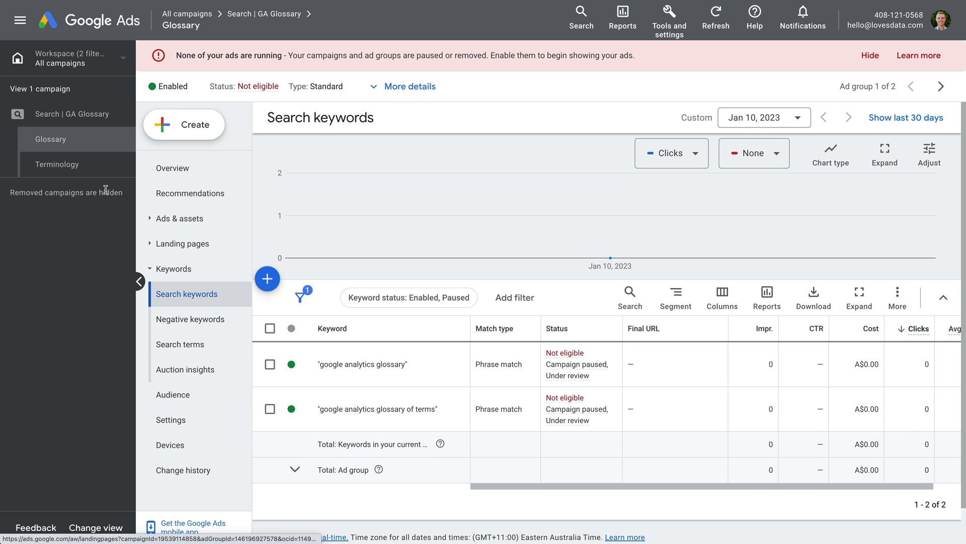
{"action": "left_click", "coordinate": [99, 168]}
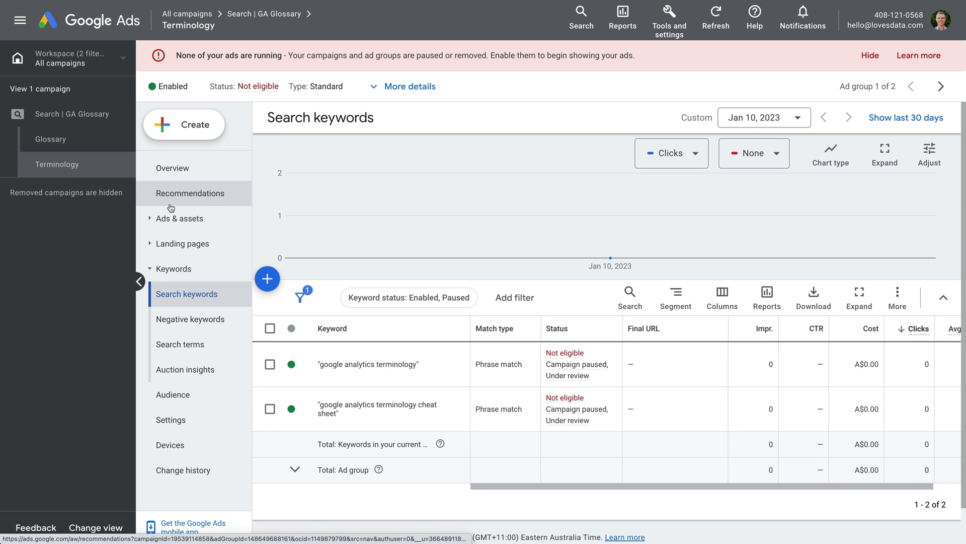
{"action": "left_click", "coordinate": [213, 219]}
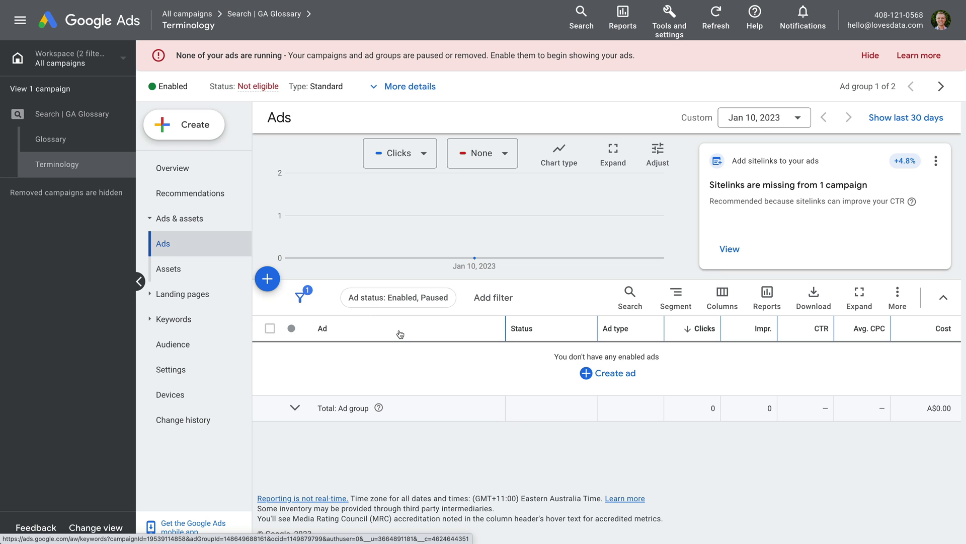
{"action": "left_click", "coordinate": [602, 376]}
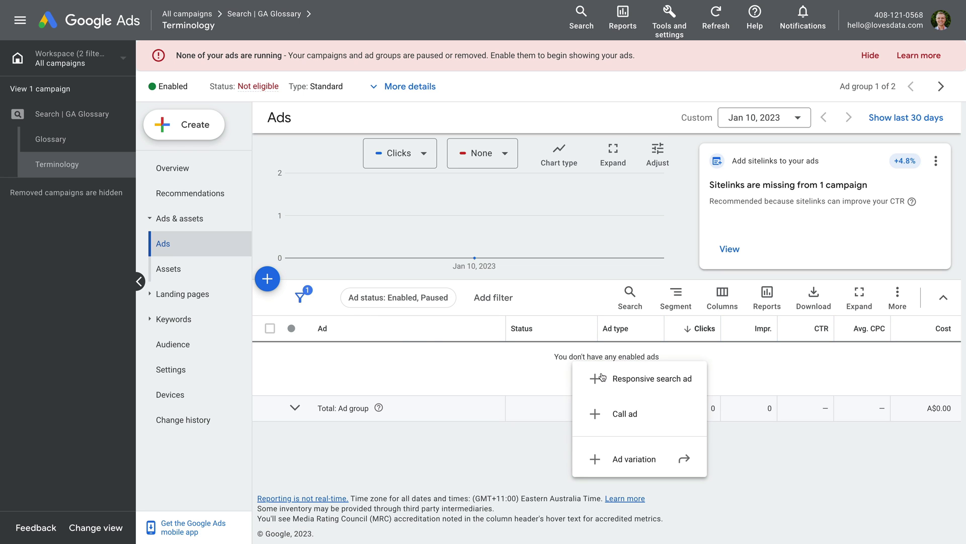
{"action": "left_click", "coordinate": [622, 378]}
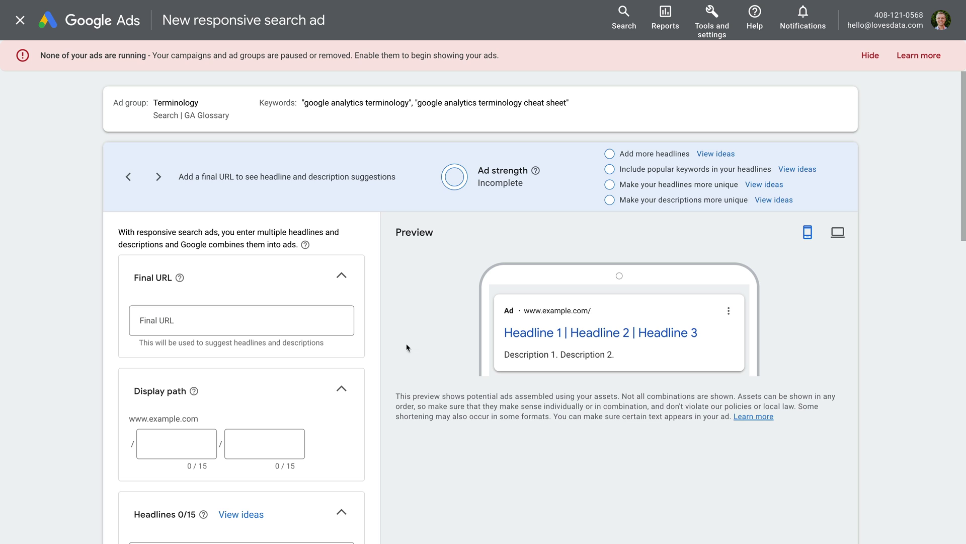
{"action": "scroll", "coordinate": [395, 341], "scroll_direction": "down", "scroll_amount": 2}
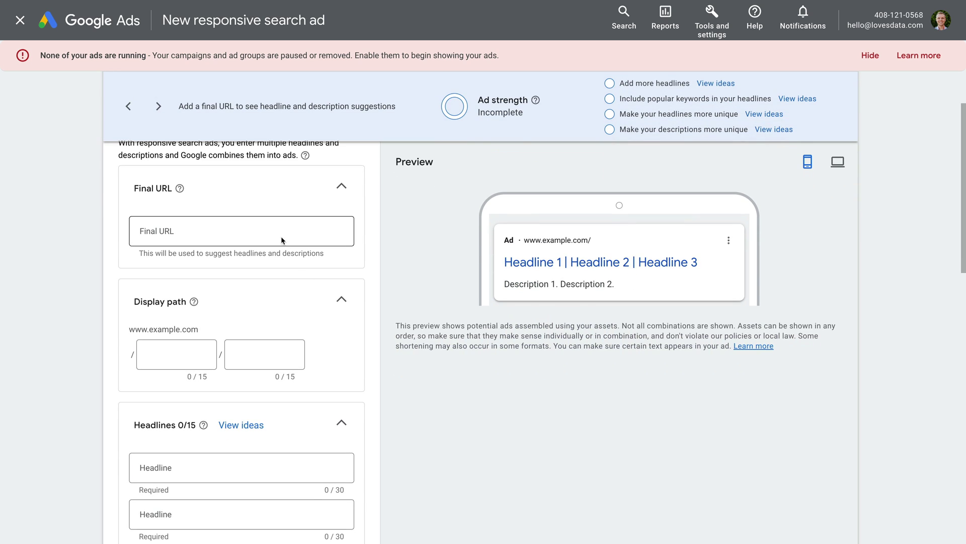
{"action": "left_click", "coordinate": [281, 236]}
{"action": "type", "text": "h"}
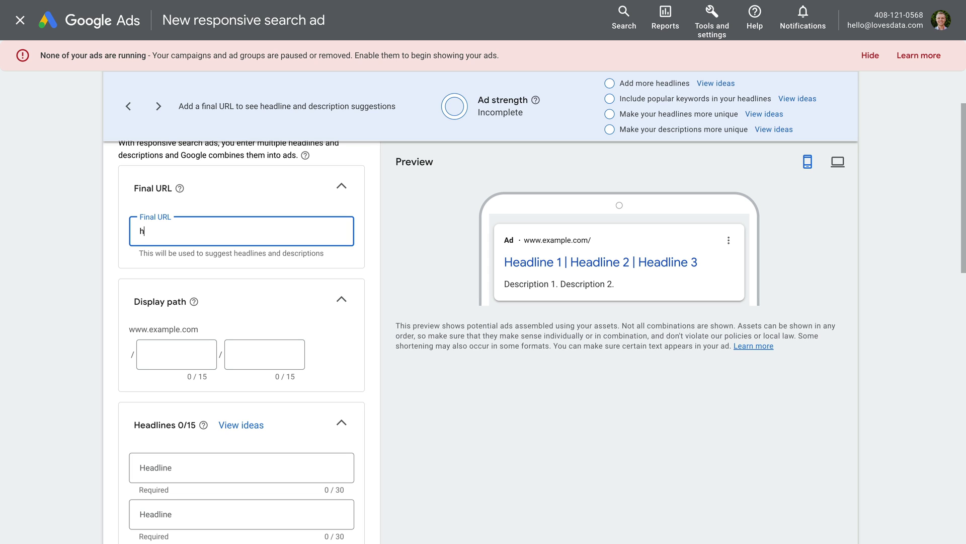
{"action": "type", "text": "ttps://www.lovesdata.com/blog/google-analytics-glossary"}
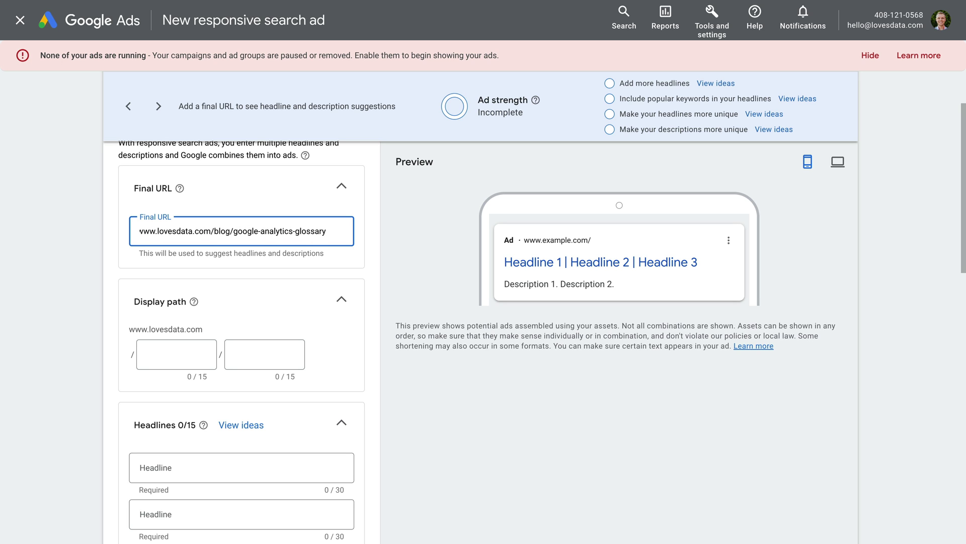
{"action": "left_click", "coordinate": [370, 279]}
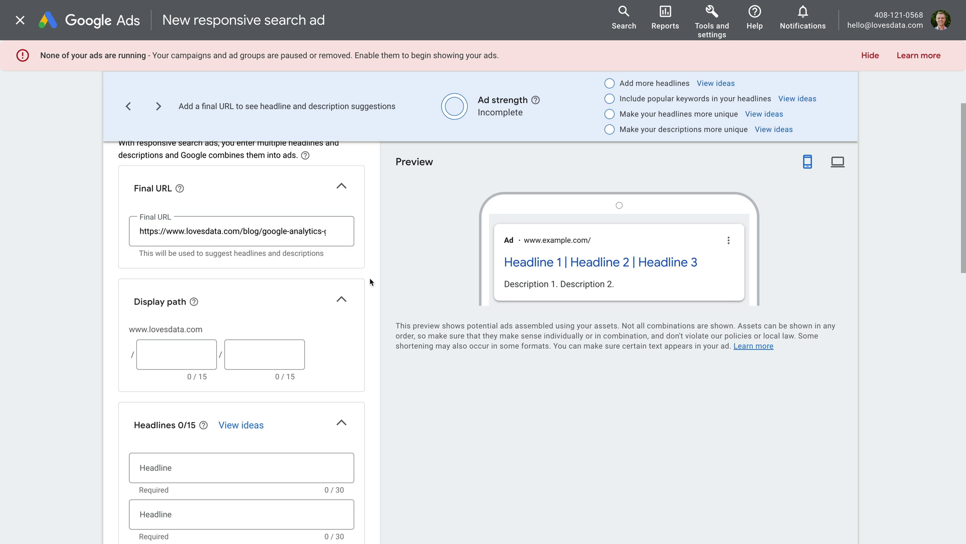
Enter "Google Analytics Terminology" and "Learn About Important Terms" as the ad's first two headlines.
{"action": "scroll", "coordinate": [302, 312], "scroll_direction": "down", "scroll_amount": 3}
{"action": "left_click", "coordinate": [244, 328]}
{"action": "type", "text": "Google"}
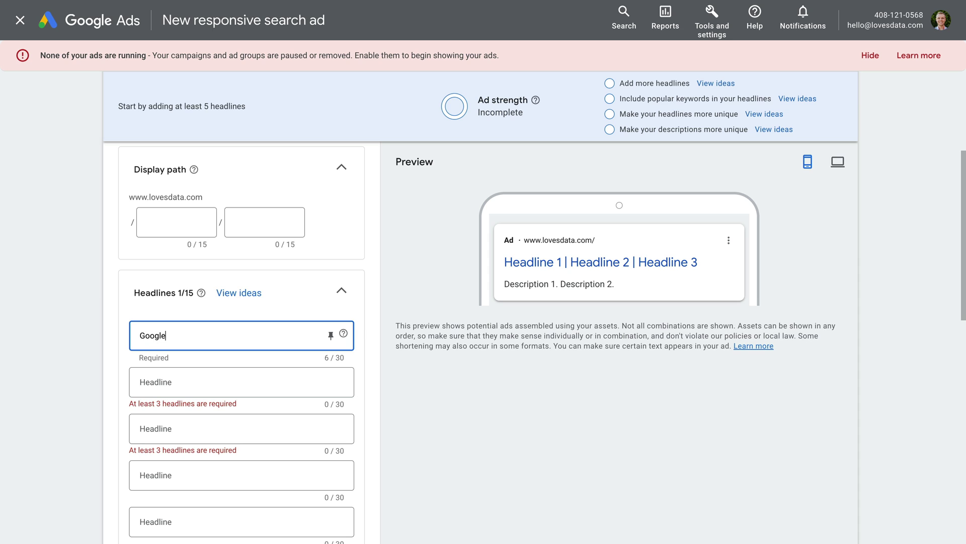
{"action": "type", "text": " Analytics Terminology"}
{"action": "left_click", "coordinate": [213, 378]}
{"action": "type", "text": "Learn About "}
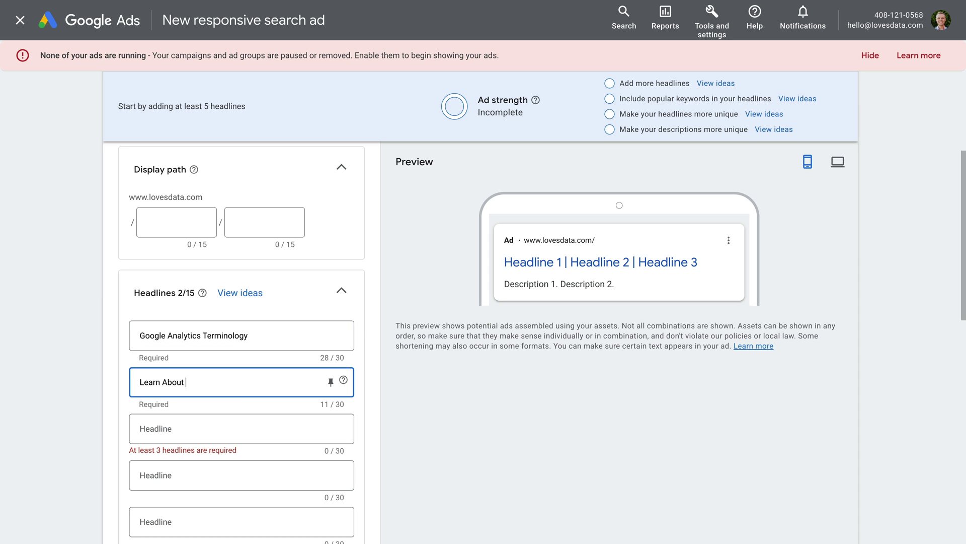
{"action": "type", "text": "Important Terms"}
Enter "Terminology Cheat Sheet" and "Google Analytics Glossary" as the ad's third and fourth headlines.
{"action": "left_click", "coordinate": [217, 425]}
{"action": "type", "text": "Ter"}
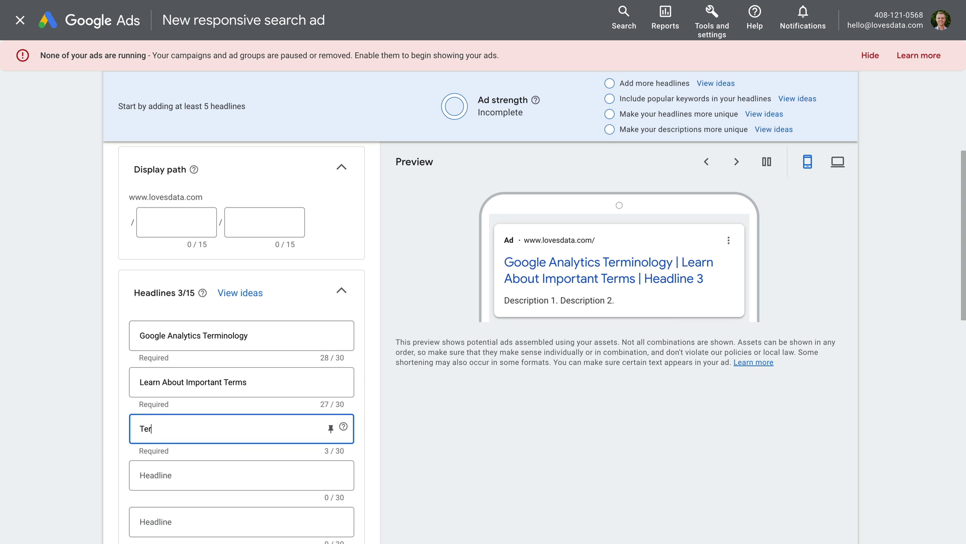
{"action": "type", "text": "minology Cheat Sheet"}
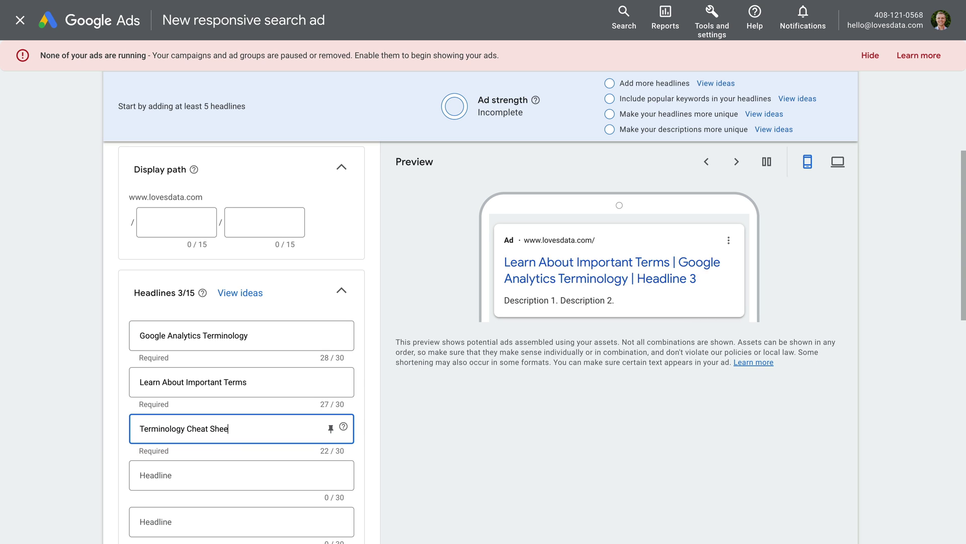
{"action": "left_click", "coordinate": [359, 458]}
{"action": "left_click", "coordinate": [278, 477]}
{"action": "type", "text": "Google Analytics Glossary"}
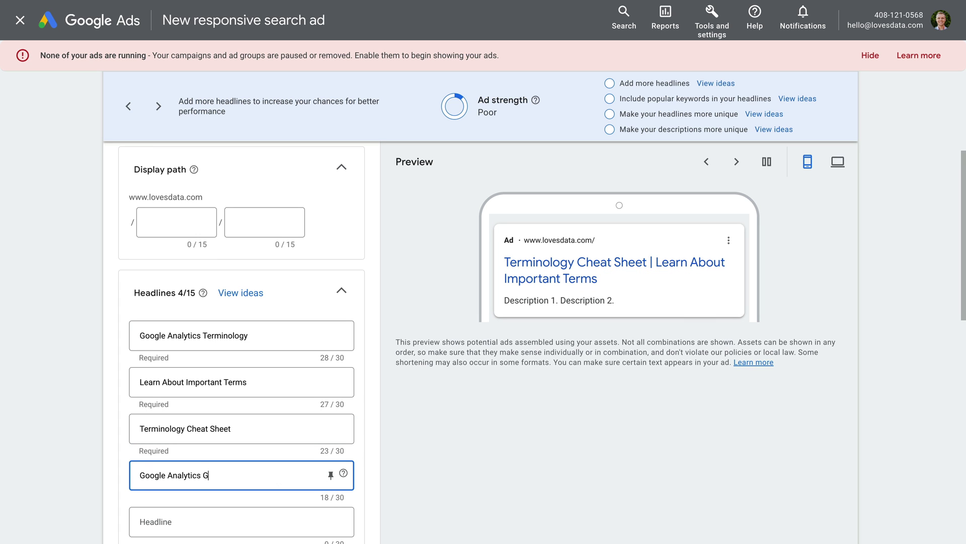
{"action": "left_click", "coordinate": [359, 461]}
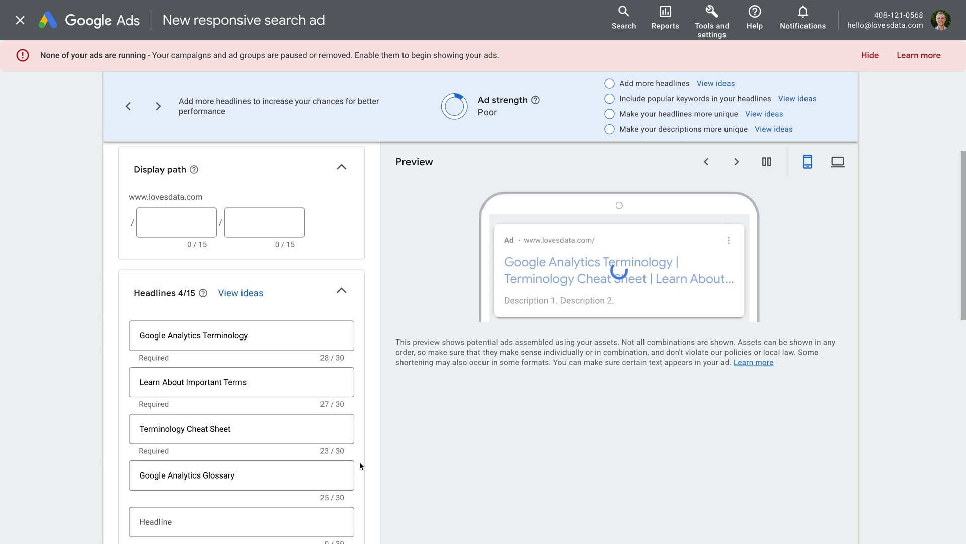
Enter "Download Your Copy Of The Google Analytics Glossary. Learn Important Terminology." as the ad's first description.
{"action": "scroll", "coordinate": [359, 461], "scroll_direction": "down", "scroll_amount": 7}
{"action": "left_click", "coordinate": [260, 327]}
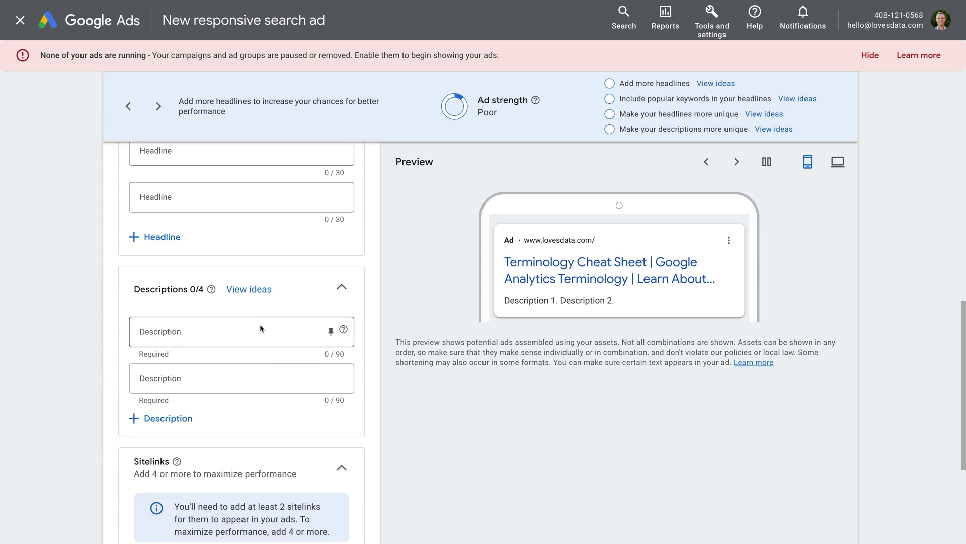
{"action": "type", "text": "Download You"}
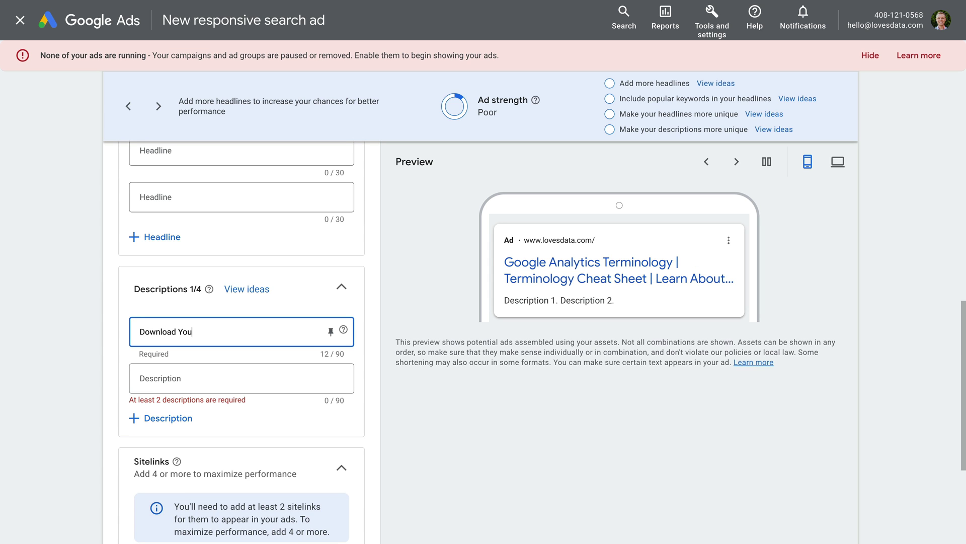
{"action": "type", "text": "r Copy Of The"}
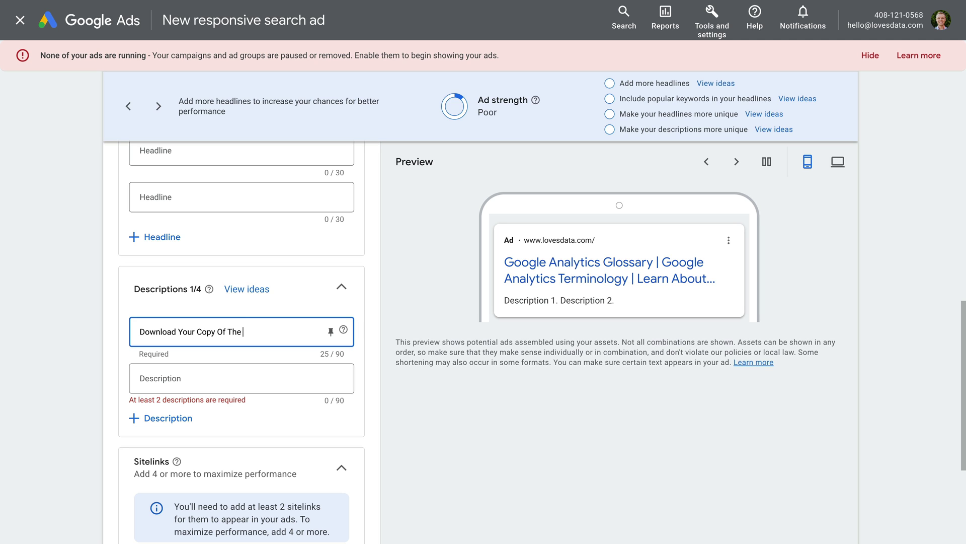
{"action": "type", "text": " Google Analytics Glossary"}
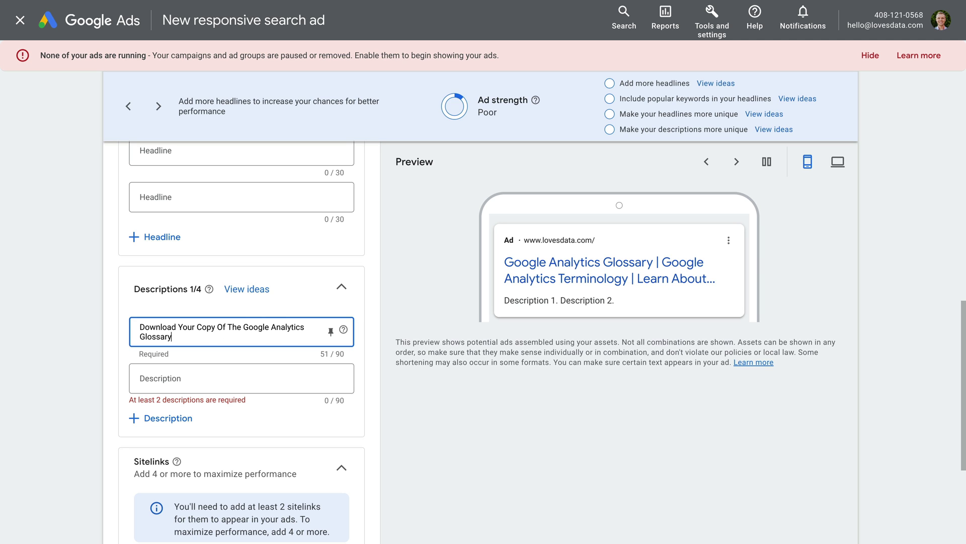
{"action": "type", "text": ". Learn Important"}
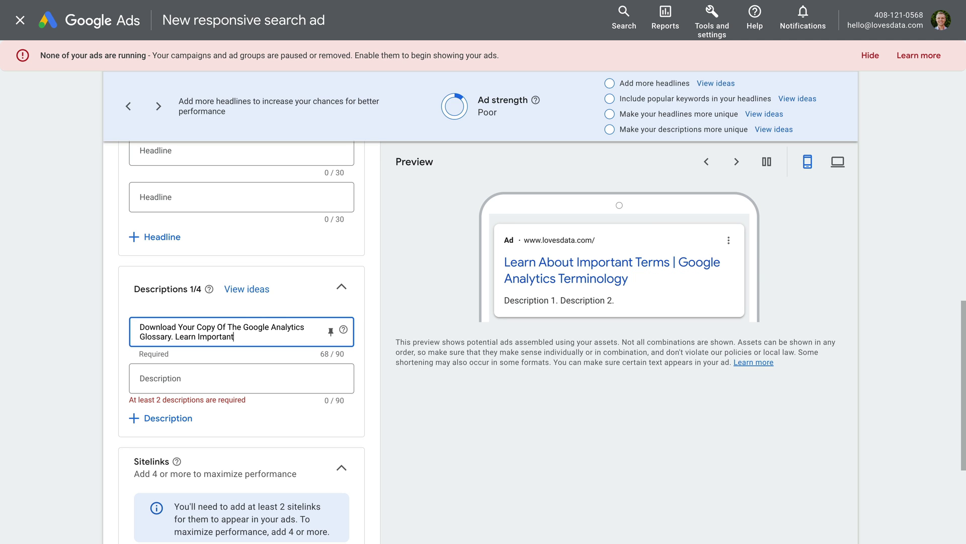
{"action": "type", "text": " Terminology."}
Enter "Learn Terms From Your Google Analytics Reports, Settings, and More." as the ad's second description.
{"action": "left_click", "coordinate": [248, 380]}
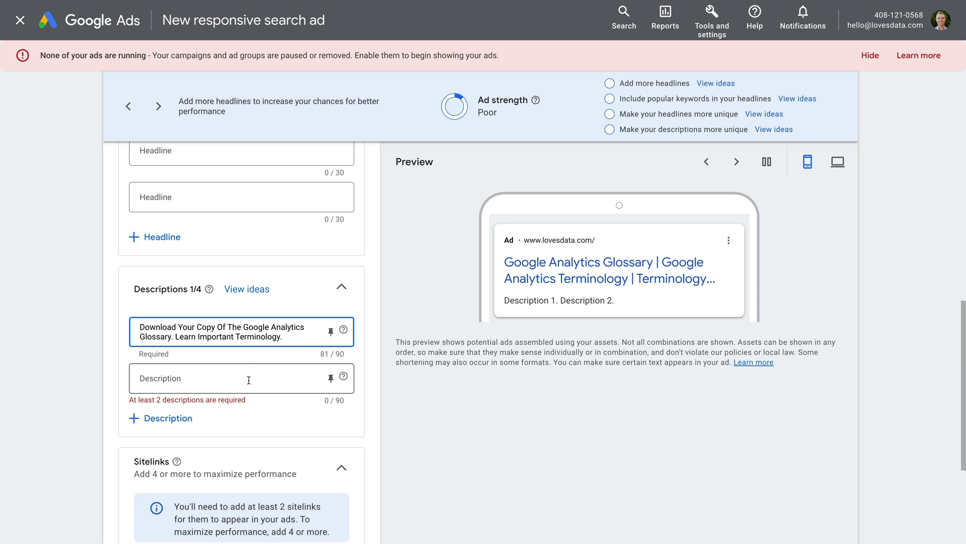
{"action": "type", "text": "Learn"}
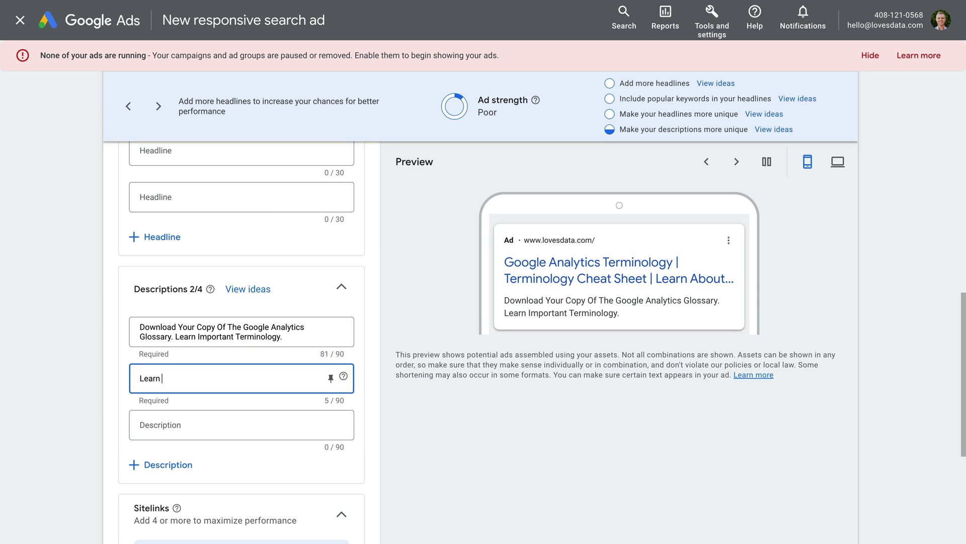
{"action": "type", "text": " Terms"}
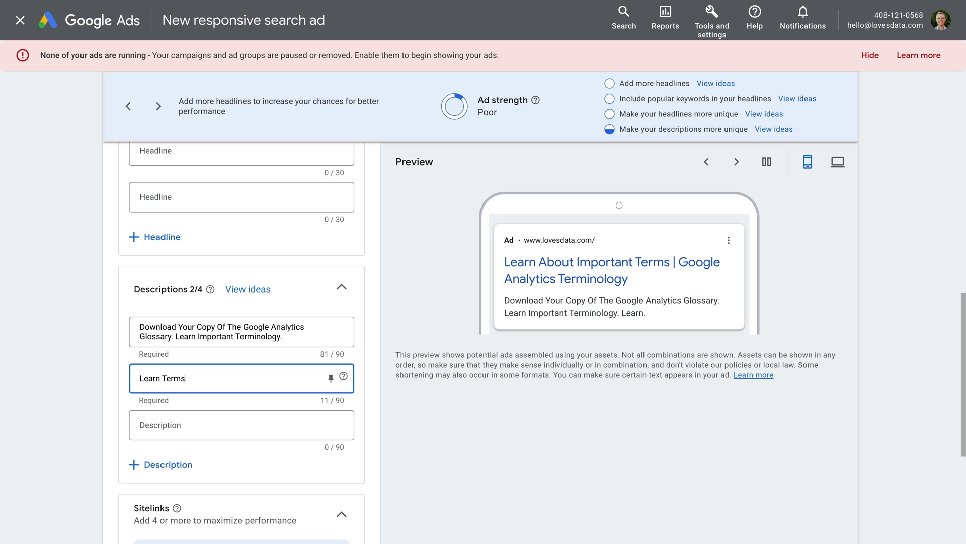
{"action": "type", "text": " From Your Google Anal"}
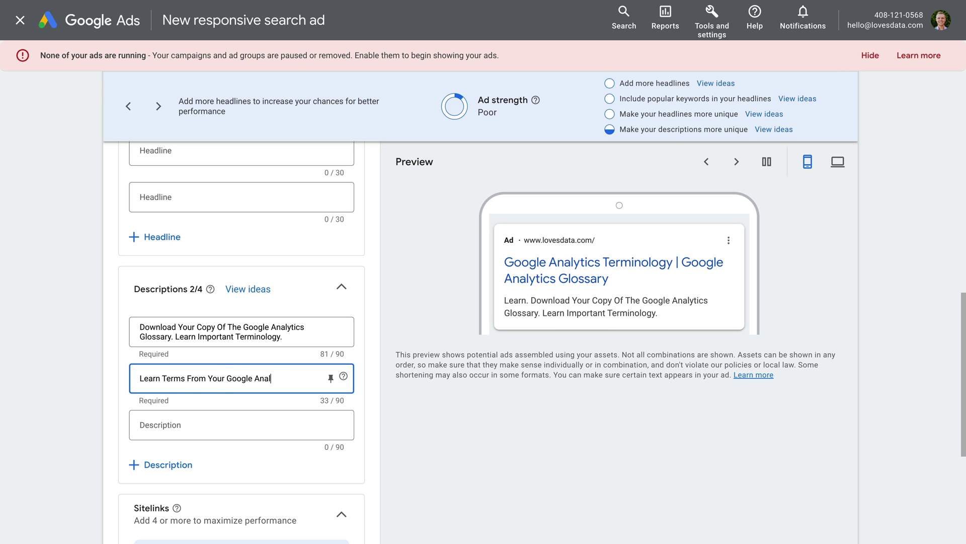
{"action": "type", "text": "ytics Reports, Settings, and More."}
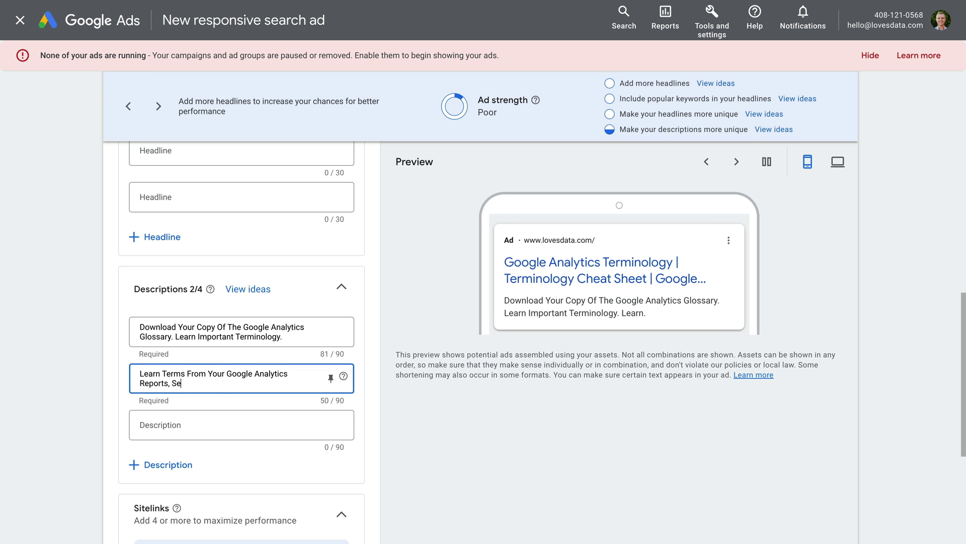
Save the new responsive search ad in the Terminology ad group.
{"action": "left_click", "coordinate": [375, 449]}
{"action": "scroll", "coordinate": [375, 449], "scroll_direction": "down", "scroll_amount": 4}
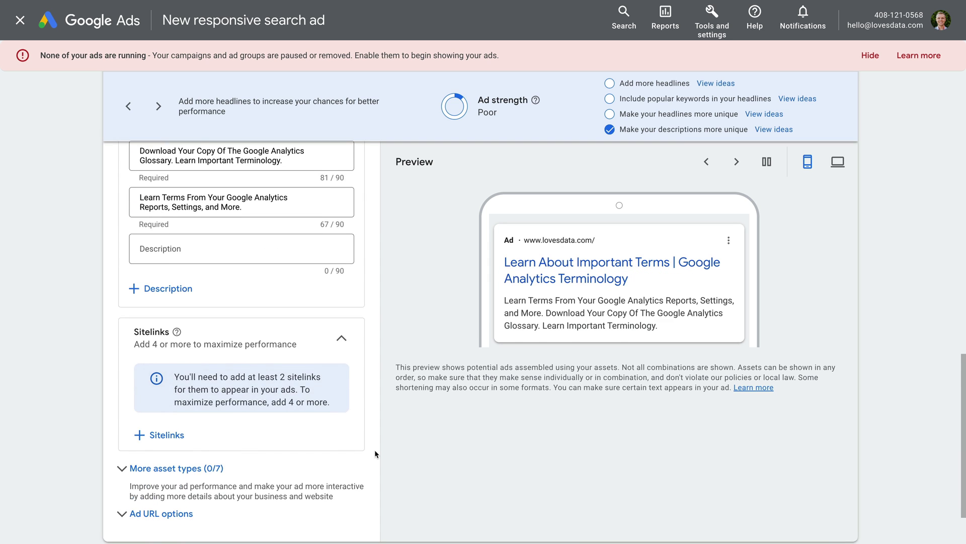
{"action": "scroll", "coordinate": [374, 449], "scroll_direction": "down", "scroll_amount": 2}
{"action": "left_click", "coordinate": [119, 489]}
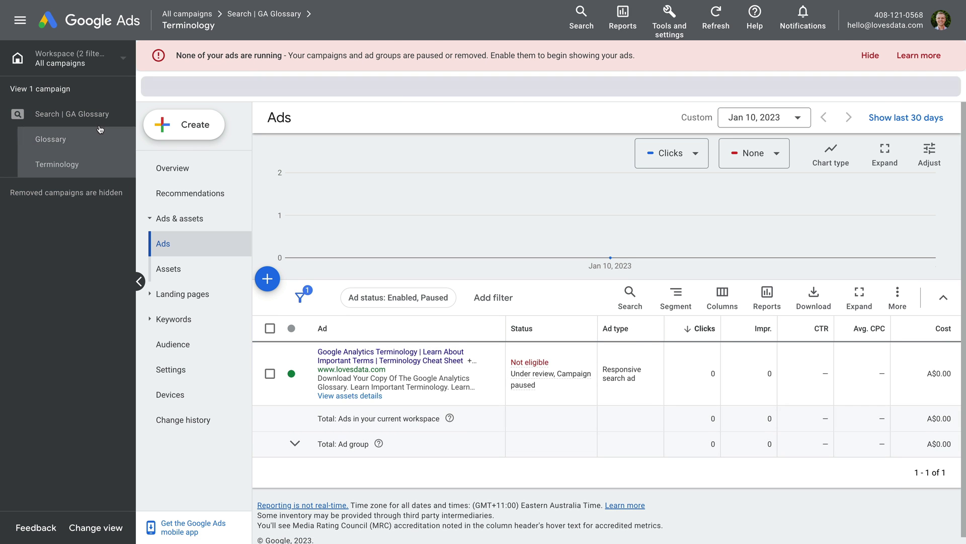
Start adding sitelink assets to the Search | GA Glossary campaign.
{"action": "left_click", "coordinate": [100, 116]}
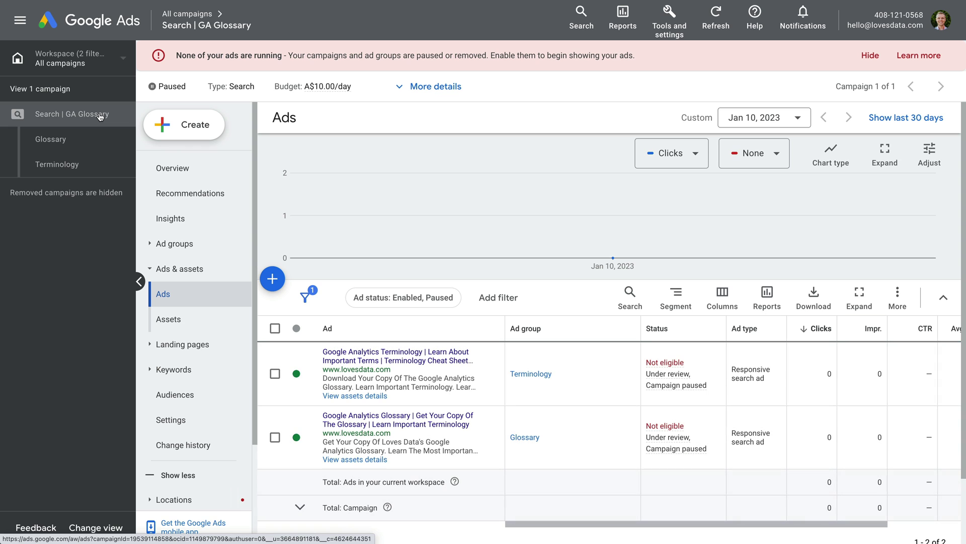
{"action": "left_click", "coordinate": [206, 325]}
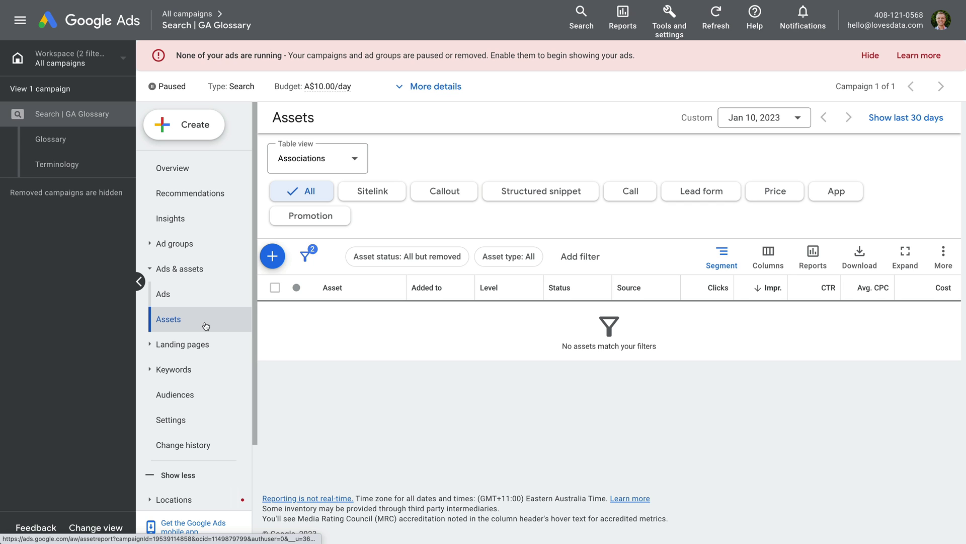
{"action": "left_click", "coordinate": [278, 259]}
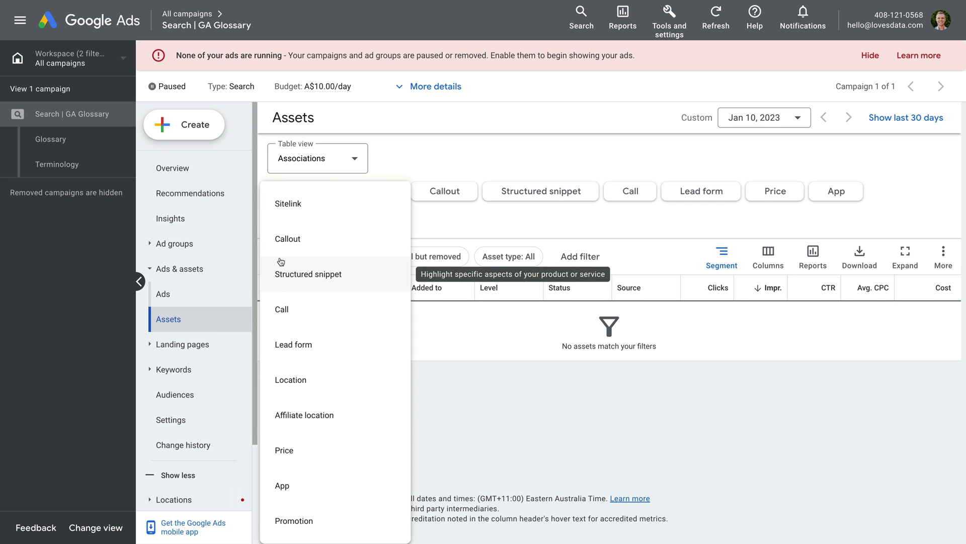
{"action": "left_click", "coordinate": [311, 212]}
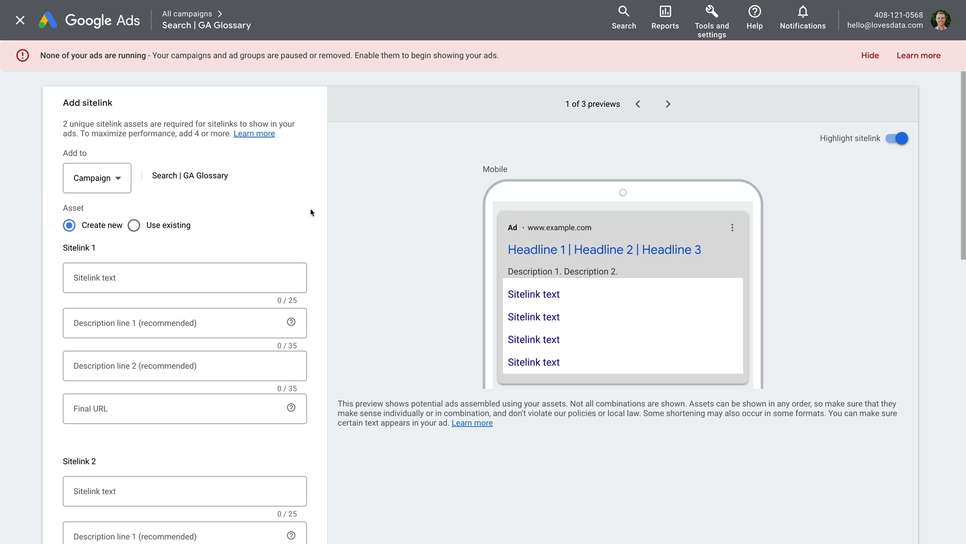
{"action": "left_click", "coordinate": [233, 284]}
{"action": "type", "text": "Learn GA"}
{"action": "left_click", "coordinate": [224, 332]}
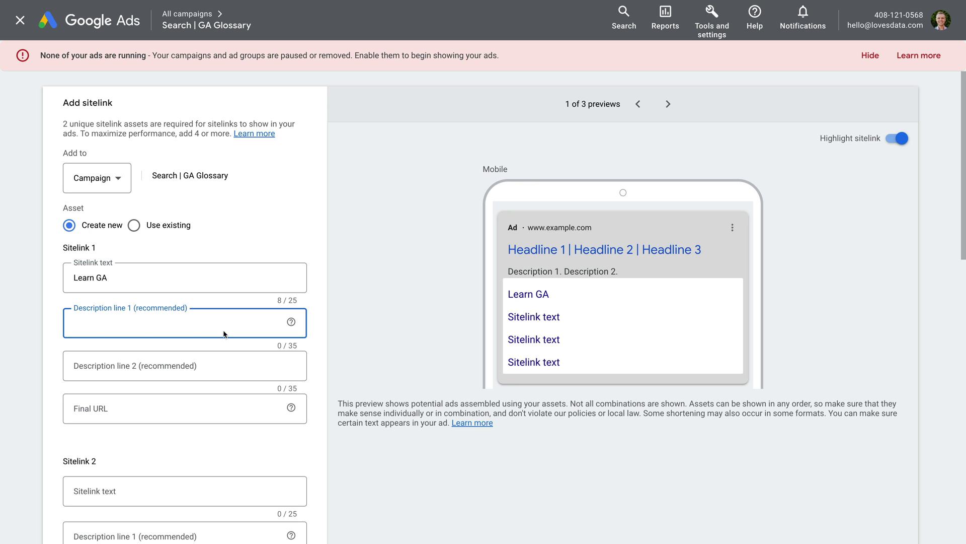
{"action": "type", "text": "Free Google Analytics Course."}
{"action": "left_click", "coordinate": [216, 361]}
{"action": "type", "text": "Learn To Get Started."}
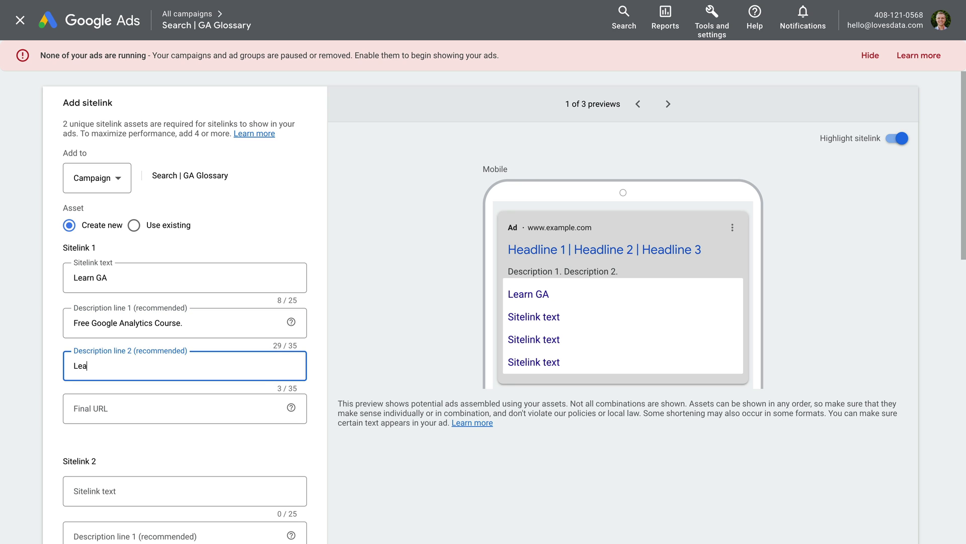
{"action": "left_click", "coordinate": [194, 407]}
{"action": "type", "text": "https://www.lovesdata.com/courses/analytics-essentials"}
{"action": "left_click", "coordinate": [191, 443]}
{"action": "scroll", "coordinate": [191, 443], "scroll_direction": "down", "scroll_amount": 2}
{"action": "left_click", "coordinate": [191, 362]}
{"action": "type", "text": "Blog"}
{"action": "left_click", "coordinate": [153, 403]}
{"action": "type", "text": "Learn More About Google Analytics."}
{"action": "left_click", "coordinate": [158, 446]}
{"action": "type", "text": "How-To Articles And More."}
{"action": "left_click", "coordinate": [163, 479]}
{"action": "type", "text": "https://www.lovesdata.com/blog-welcome"}
{"action": "scroll", "coordinate": [191, 483], "scroll_direction": "down", "scroll_amount": 5}
{"action": "left_click", "coordinate": [181, 318]}
{"action": "type", "text": "About Loves Data"}
{"action": "left_click", "coordinate": [121, 373]}
{"action": "type", "text": "Learn About Loves Data."}
{"action": "left_click", "coordinate": [117, 407]}
{"action": "type", "text": "Who We Are, What We Do, And More."}
{"action": "left_click", "coordinate": [121, 446]}
{"action": "type", "text": "https://www.lovesdata.com/about-us"}
{"action": "scroll", "coordinate": [117, 365], "scroll_direction": "down", "scroll_amount": 3}
{"action": "left_click", "coordinate": [117, 365]}
{"action": "type", "text": "Contact Us"}
{"action": "key", "text": "Tab"}
{"action": "type", "text": "Contact Loves Data."}
{"action": "left_click", "coordinate": [136, 452]}
{"action": "type", "text": "Have A Question?"}
{"action": "left_click", "coordinate": [138, 495]}
{"action": "type", "text": "https://www.lovesdata.com/contact-us"}
Save the four sitelinks to the campaign.
{"action": "left_click", "coordinate": [319, 488]}
{"action": "scroll", "coordinate": [318, 487], "scroll_direction": "down", "scroll_amount": 3}
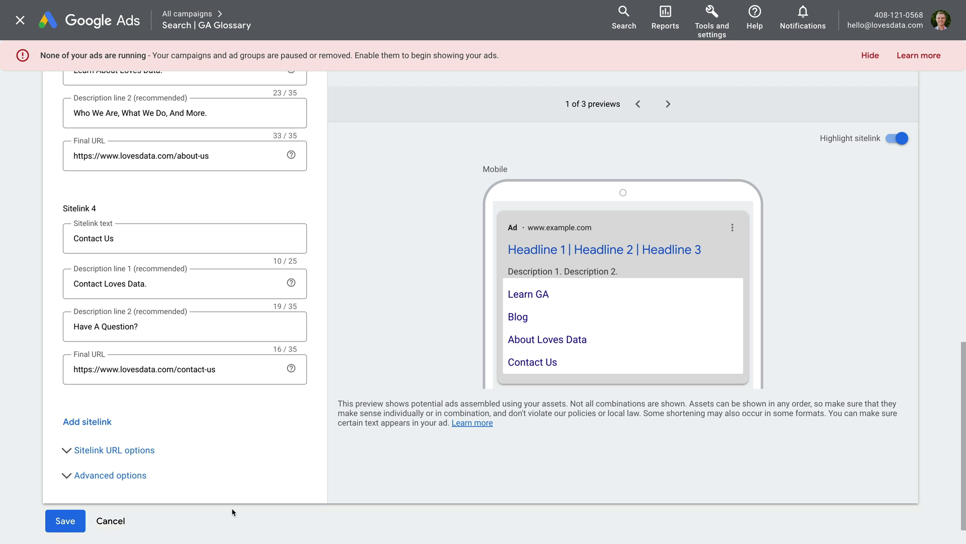
{"action": "left_click", "coordinate": [70, 518]}
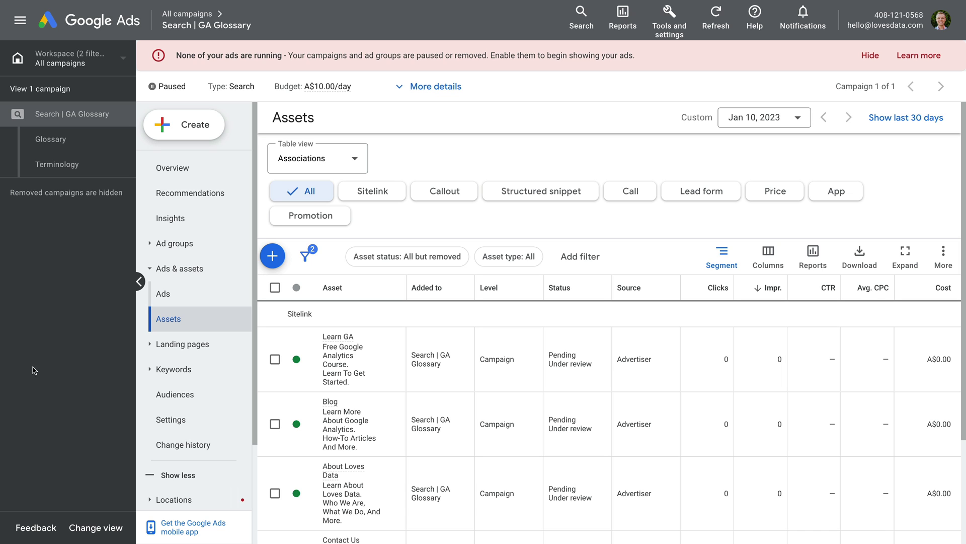
Set the Search | GA Glossary campaign's bid adjustment for mobile phones to a 100% increase.
{"action": "left_click", "coordinate": [92, 125]}
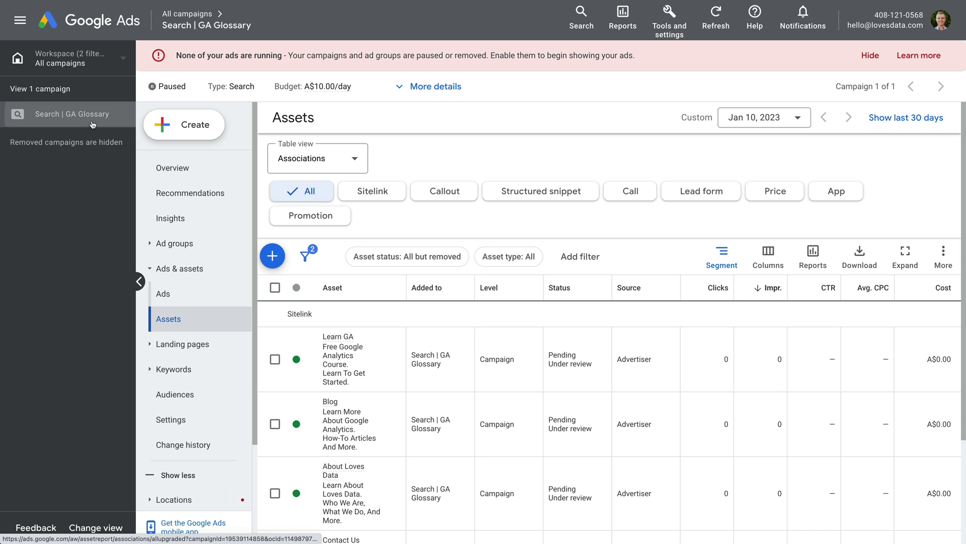
{"action": "left_click", "coordinate": [187, 418]}
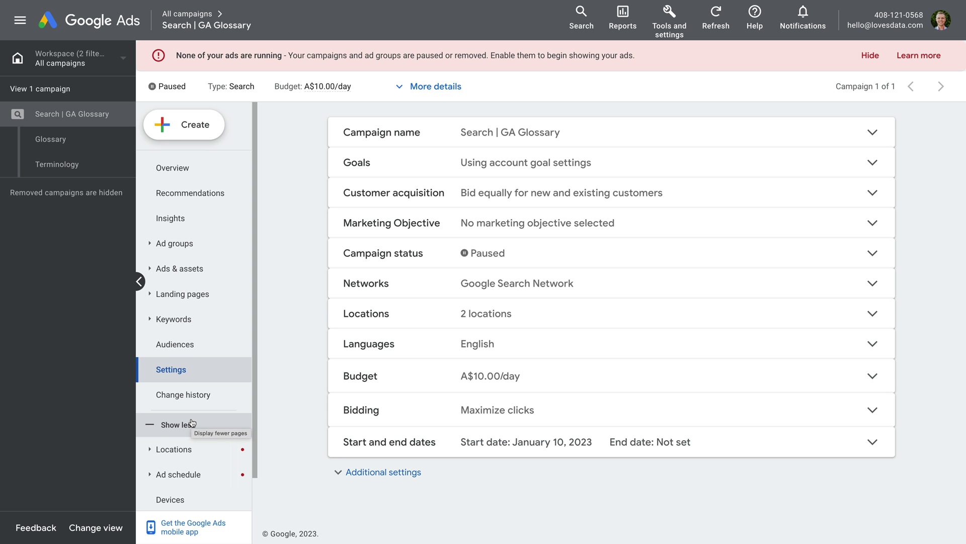
{"action": "scroll", "coordinate": [192, 422], "scroll_direction": "down", "scroll_amount": 2}
{"action": "left_click", "coordinate": [198, 451]}
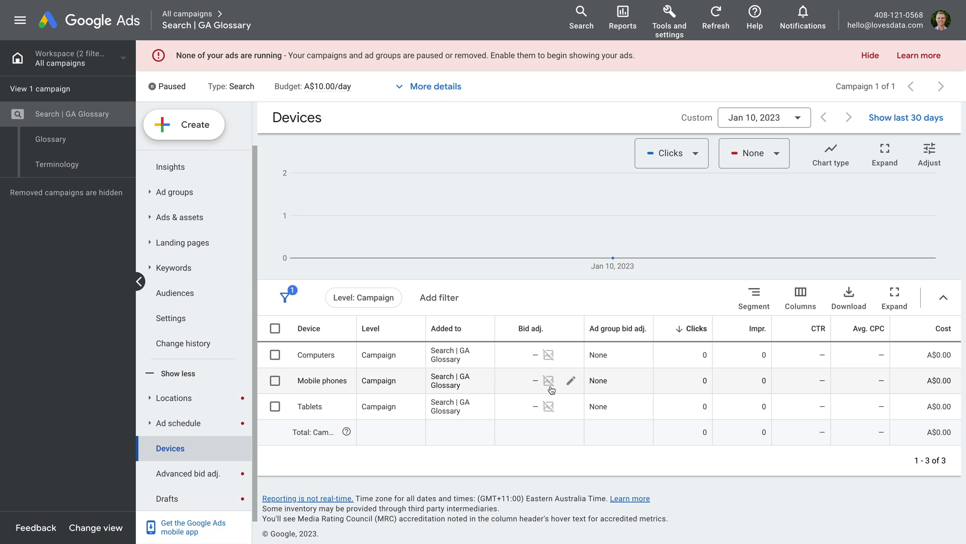
{"action": "left_click", "coordinate": [570, 385]}
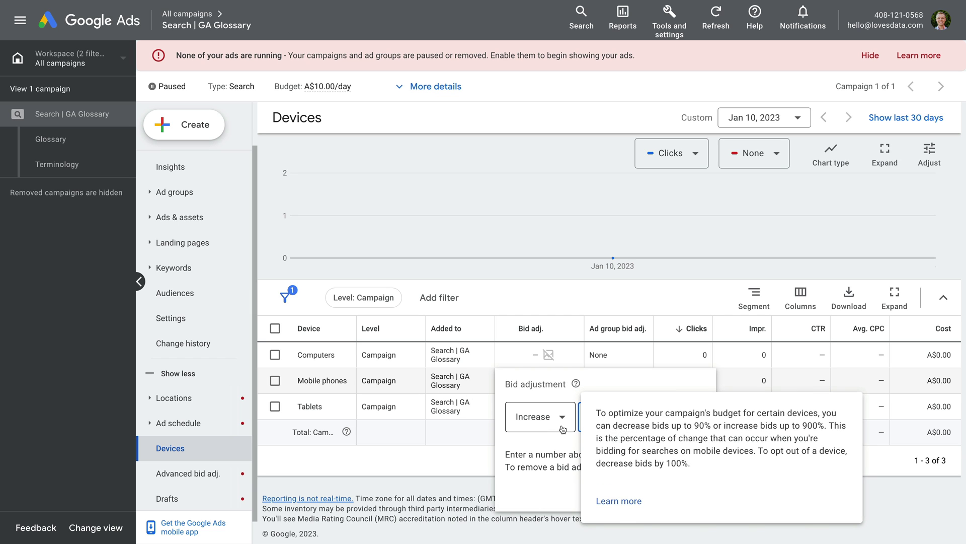
{"action": "type", "text": "100"}
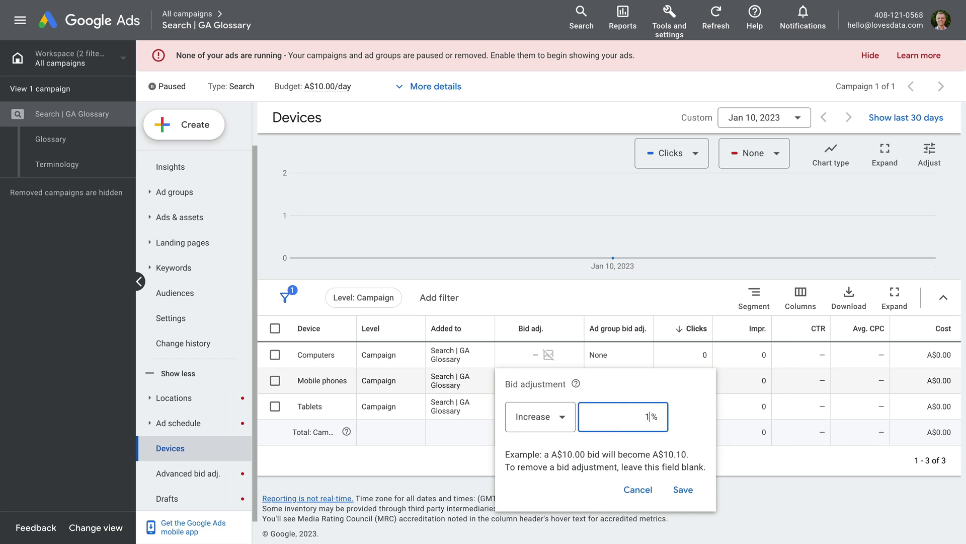
{"action": "left_click", "coordinate": [601, 438]}
{"action": "left_click", "coordinate": [670, 487]}
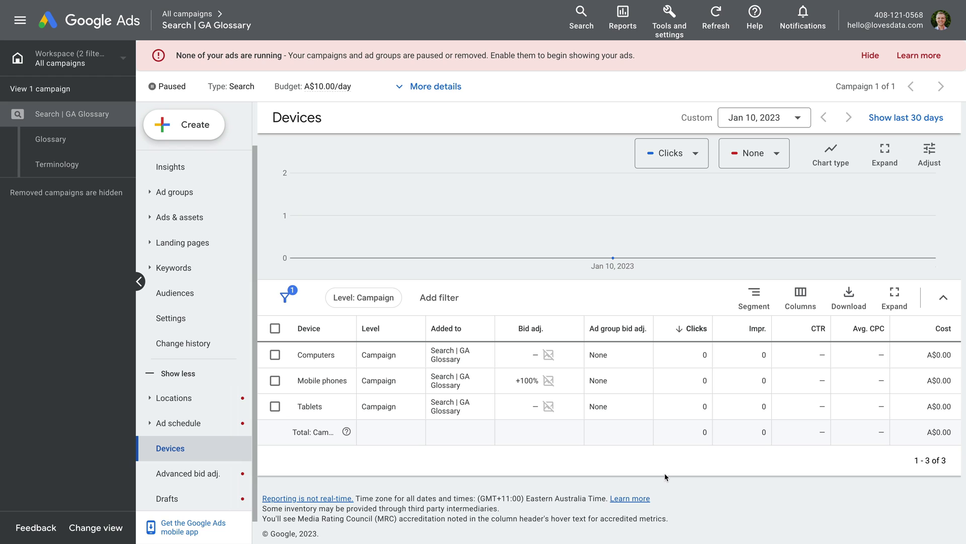
Change the mobile phones bid adjustment to a 100% decrease and save it.
{"action": "mouse_move", "coordinate": [572, 384]}
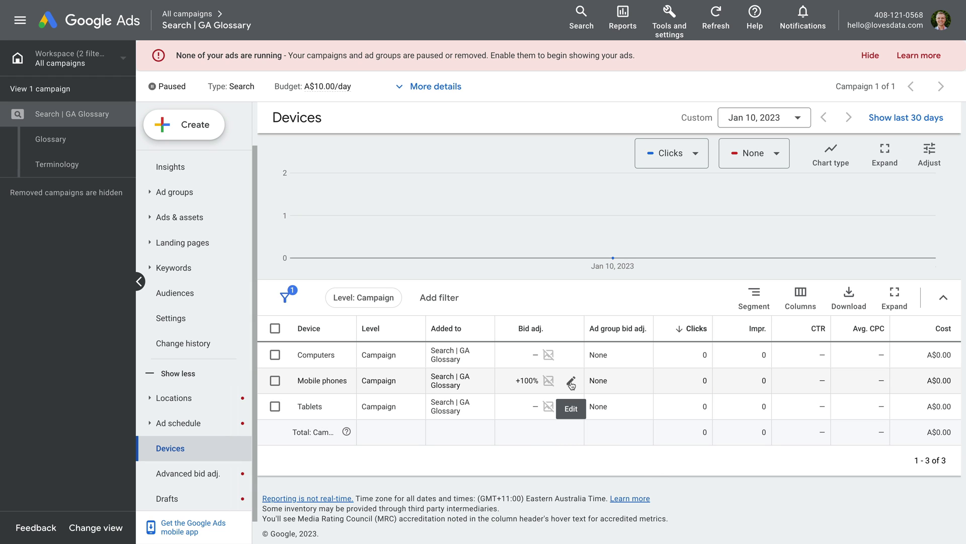
{"action": "left_click", "coordinate": [571, 384]}
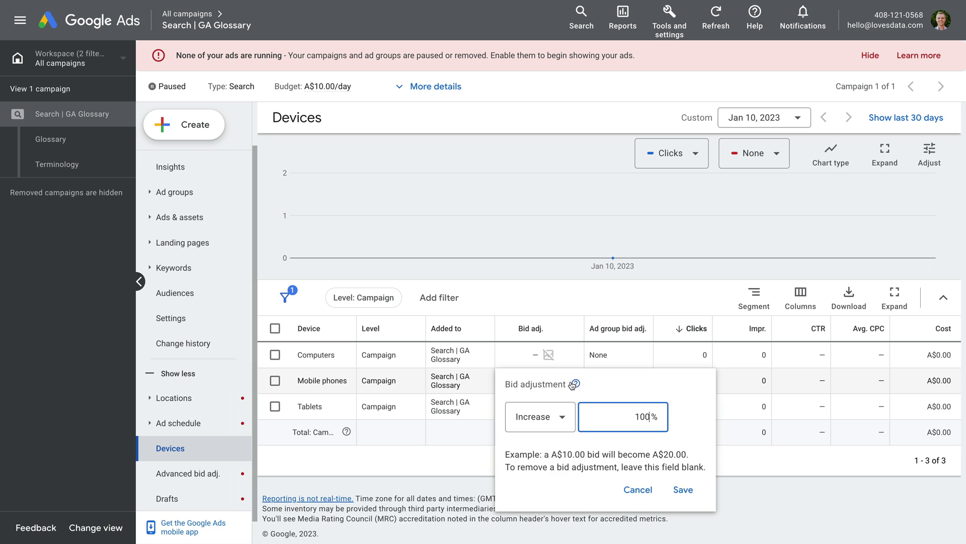
{"action": "left_click", "coordinate": [559, 417]}
{"action": "left_click", "coordinate": [557, 451]}
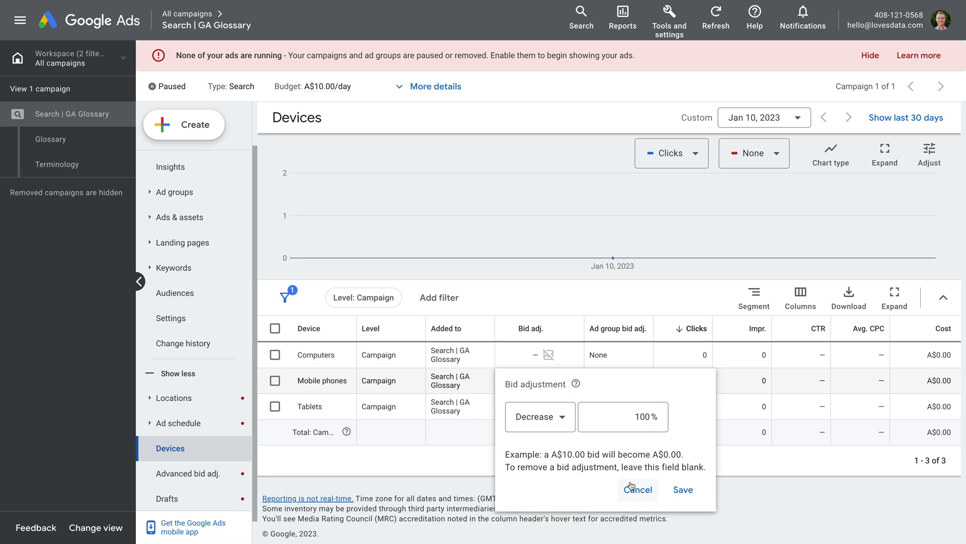
{"action": "left_click", "coordinate": [682, 490]}
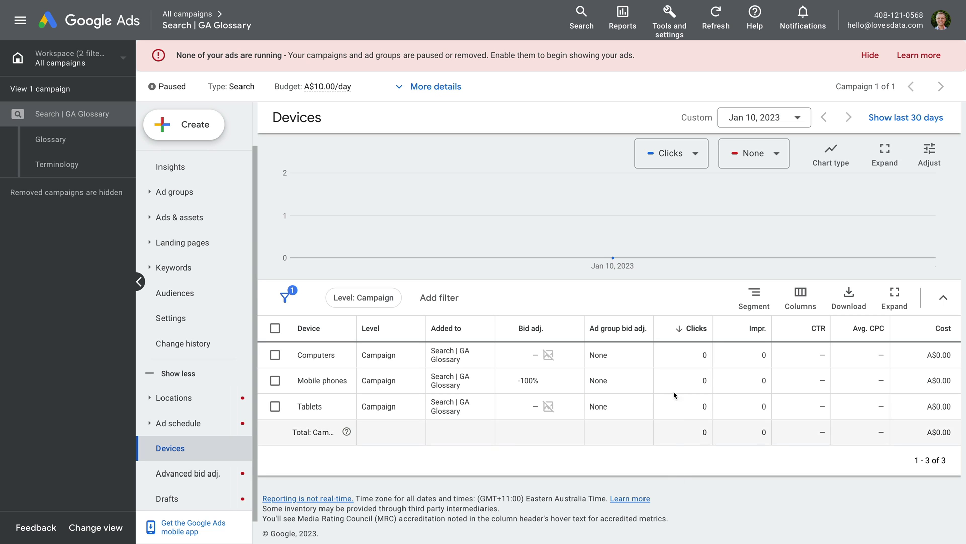
Examine which kinds of conversions a new conversion action can track, and leave the setup without creating one.
{"action": "left_click", "coordinate": [674, 34]}
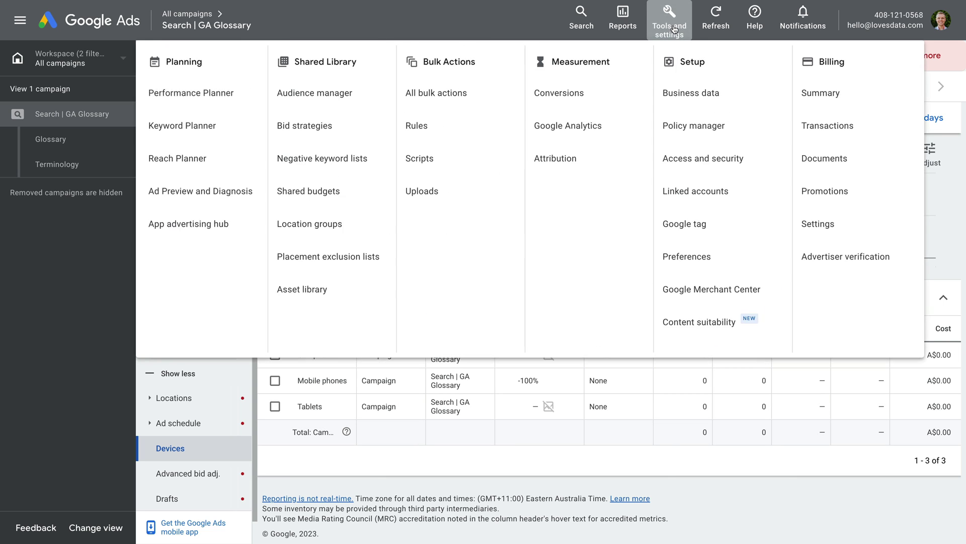
{"action": "left_click", "coordinate": [556, 103]}
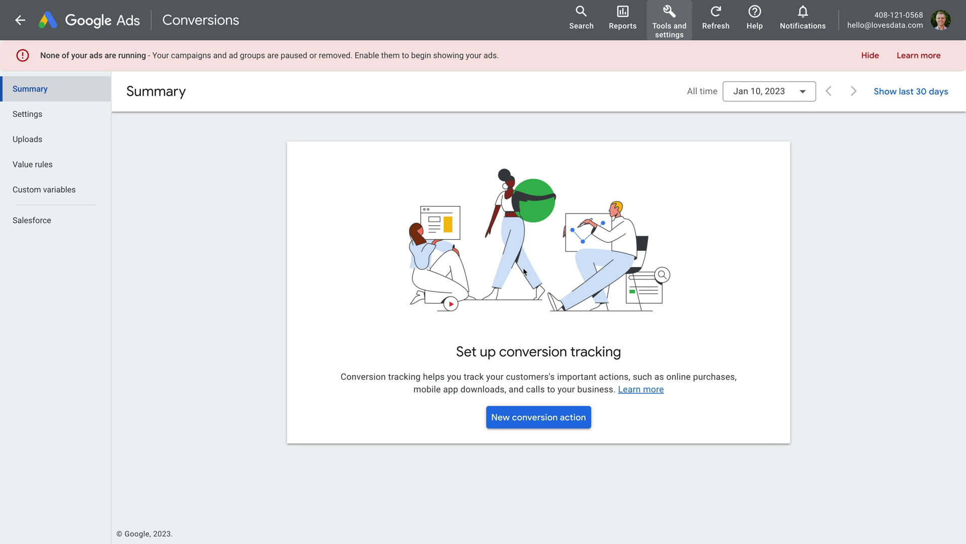
{"action": "left_click", "coordinate": [530, 420]}
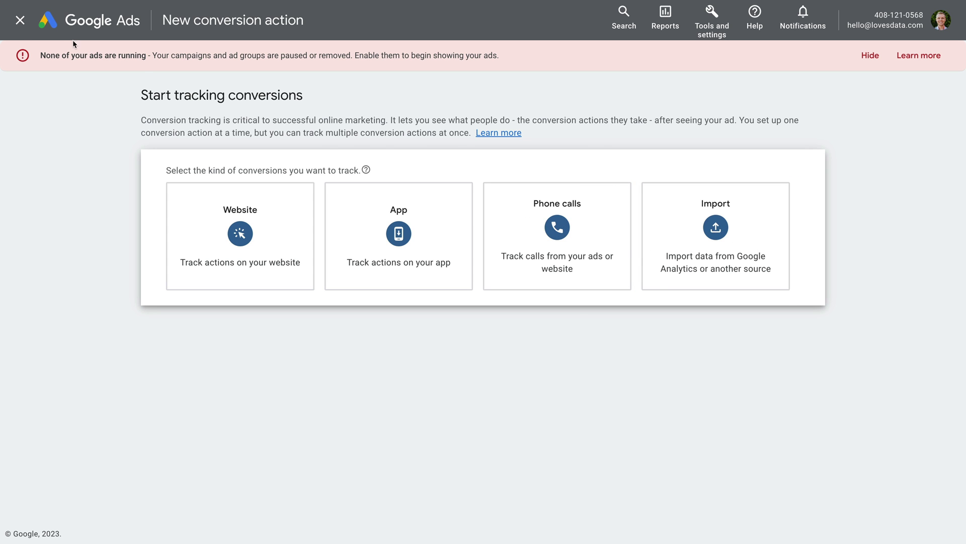
{"action": "left_click", "coordinate": [19, 20]}
{"action": "left_click", "coordinate": [18, 20]}
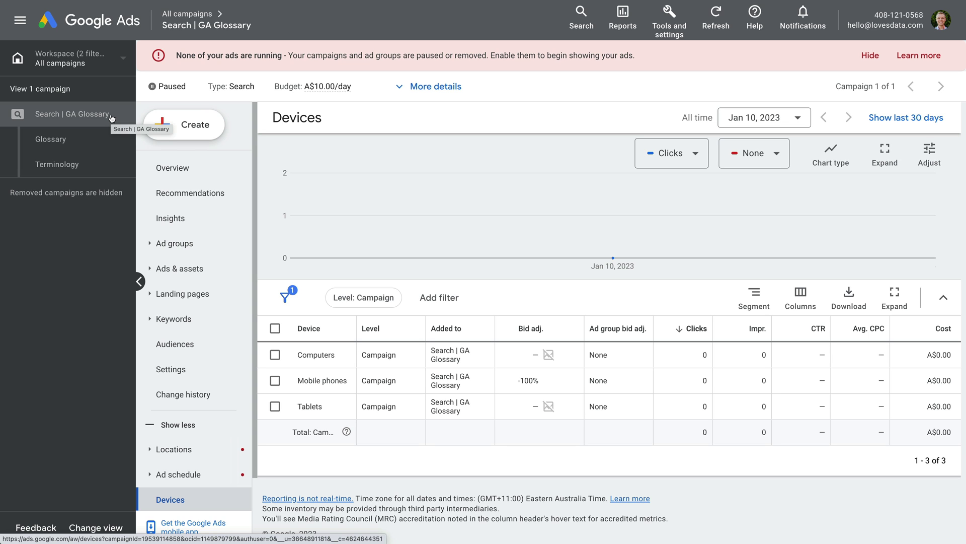
Enable the Search | GA Glossary campaign from the list of all campaigns.
{"action": "left_click", "coordinate": [76, 60]}
{"action": "left_click", "coordinate": [188, 116]}
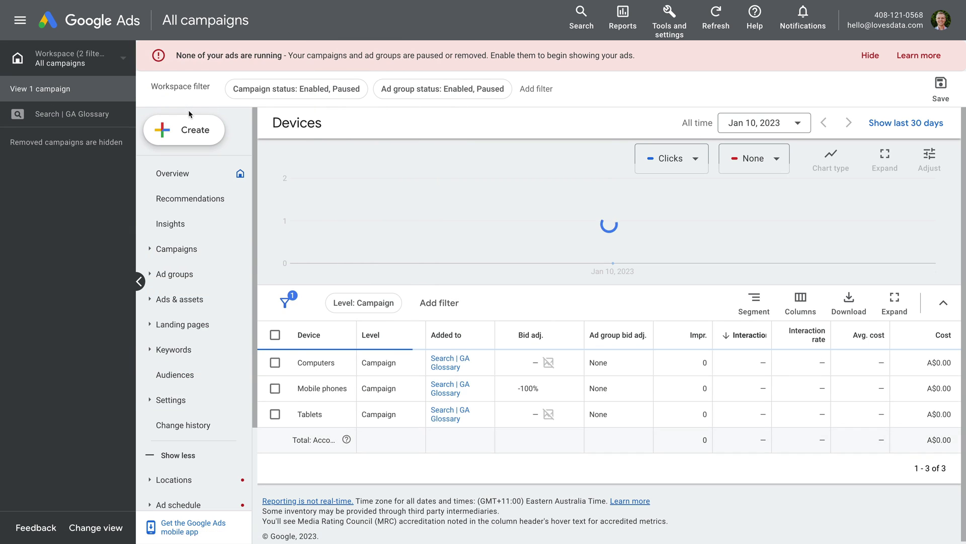
{"action": "left_click", "coordinate": [224, 248]}
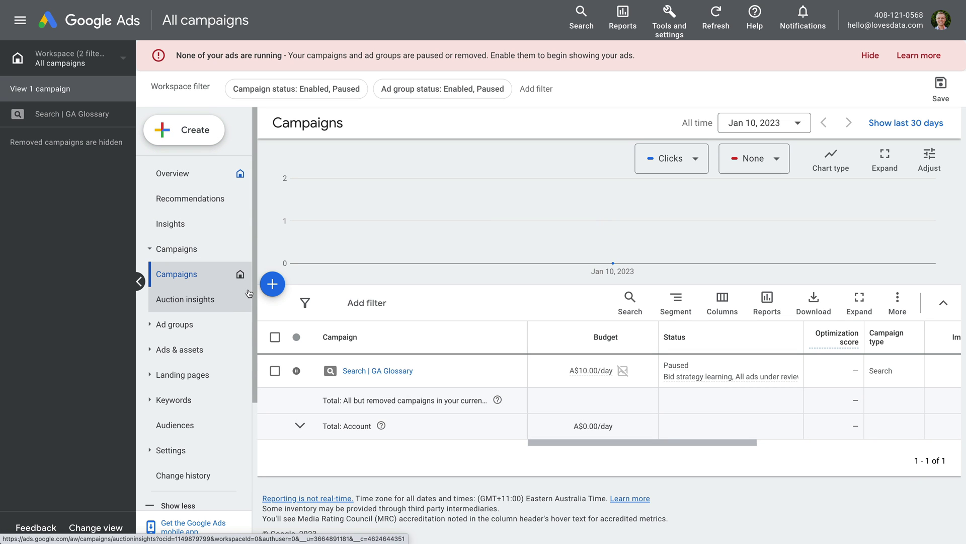
{"action": "left_click", "coordinate": [298, 371]}
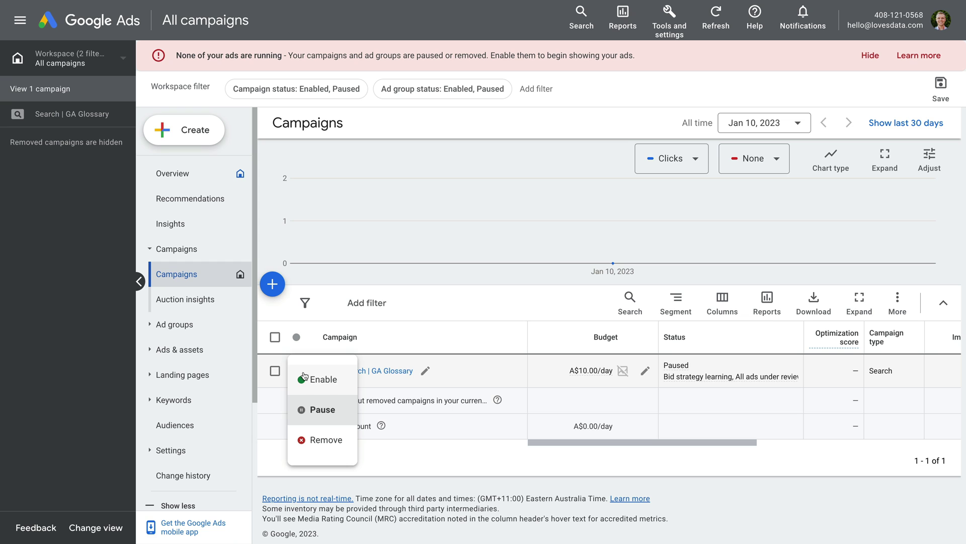
{"action": "left_click", "coordinate": [338, 379]}
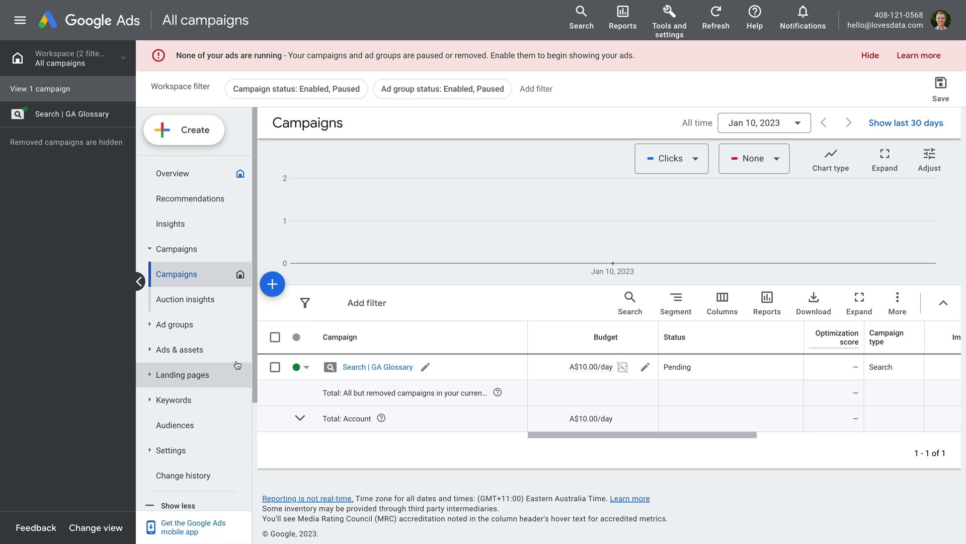
Check the review status of the Terminology and Glossary ads.
{"action": "left_click", "coordinate": [208, 351]}
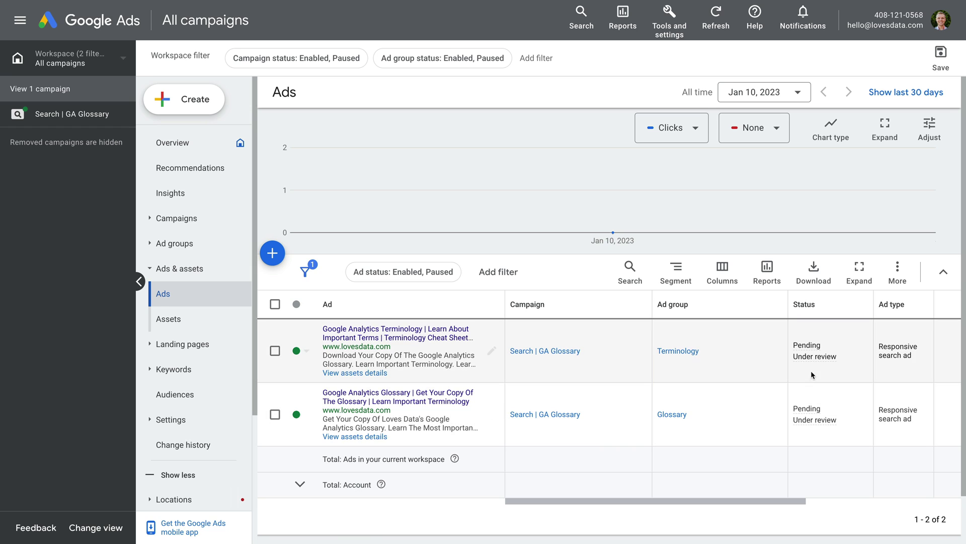
{"action": "mouse_move", "coordinate": [820, 358]}
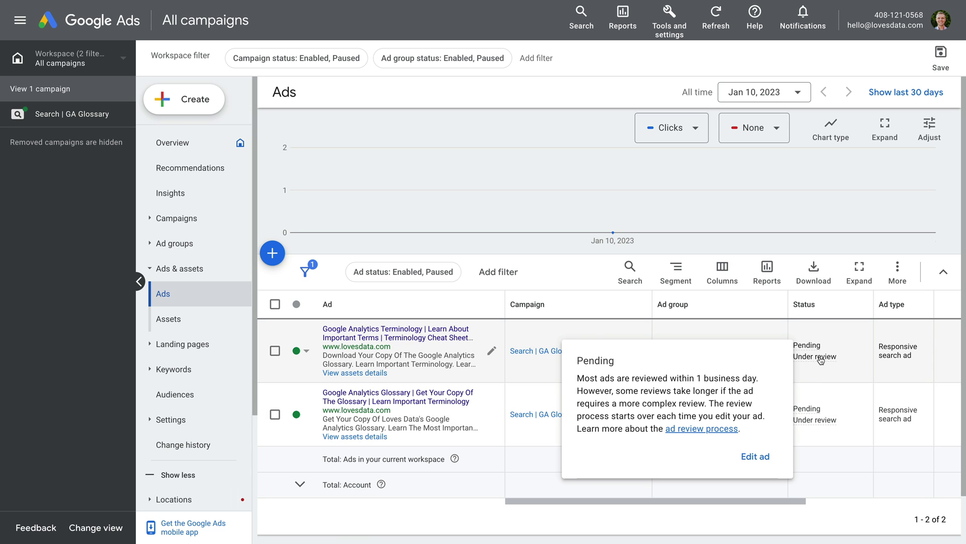
{"action": "mouse_move", "coordinate": [820, 426]}
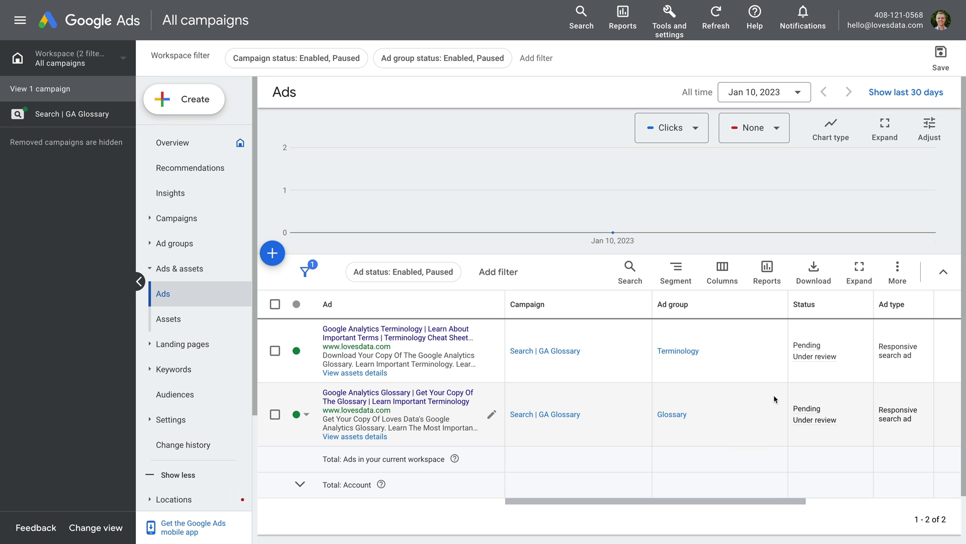
Preview the mobile search results for "google analytics glossary" with the Ad Preview and Diagnosis Tool.
{"action": "left_click", "coordinate": [669, 23]}
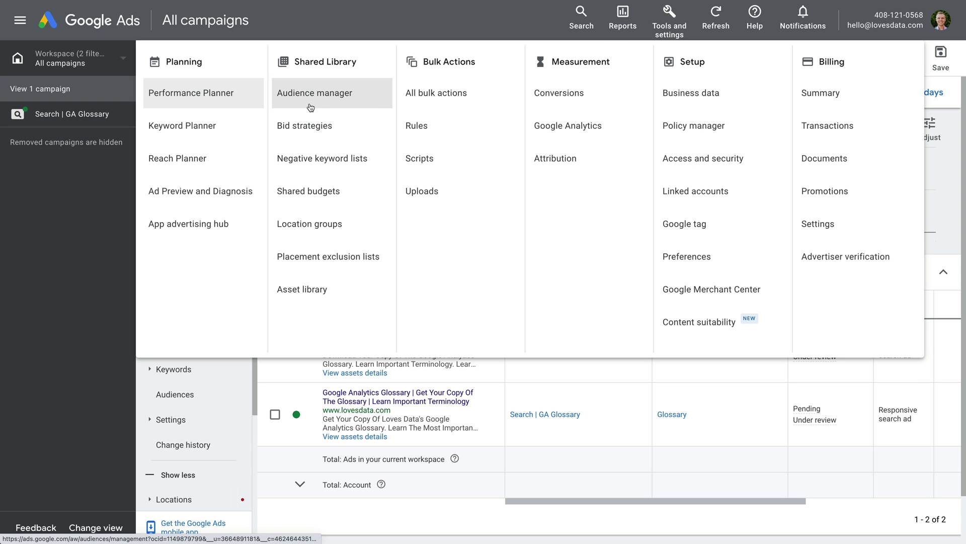
{"action": "left_click", "coordinate": [176, 200]}
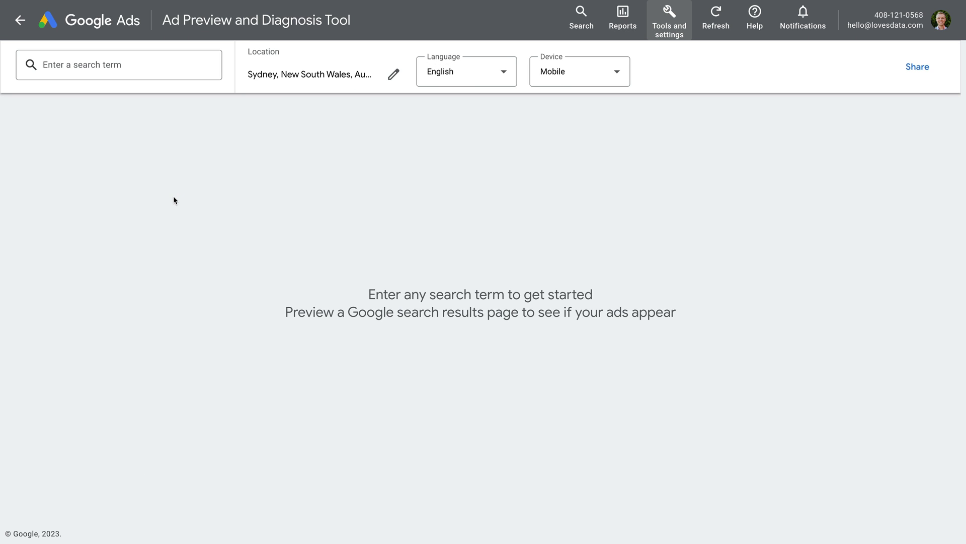
{"action": "left_click", "coordinate": [180, 69]}
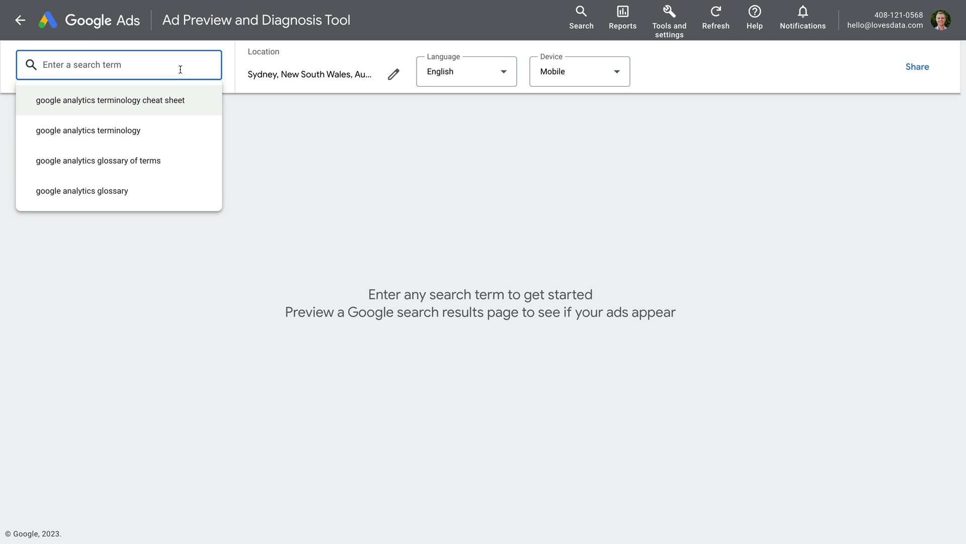
{"action": "left_click", "coordinate": [137, 190]}
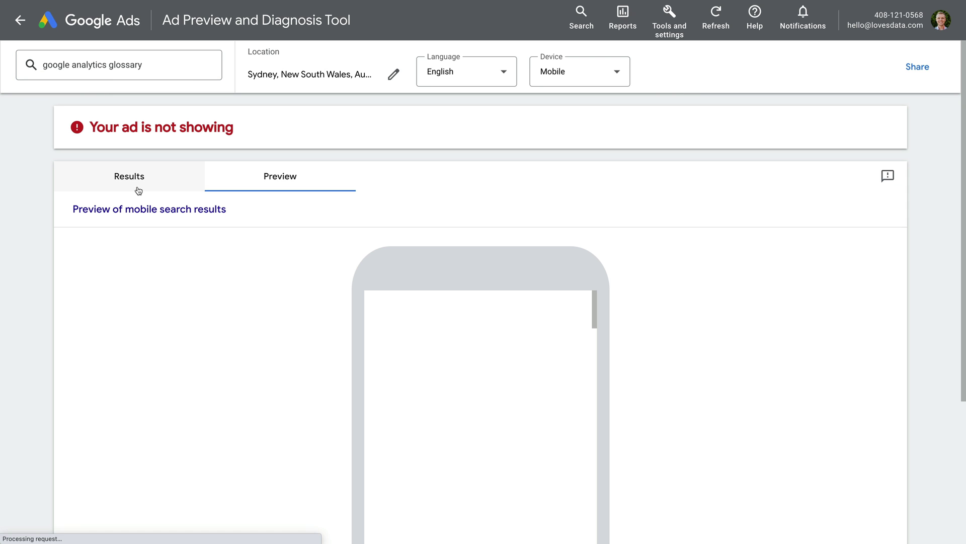